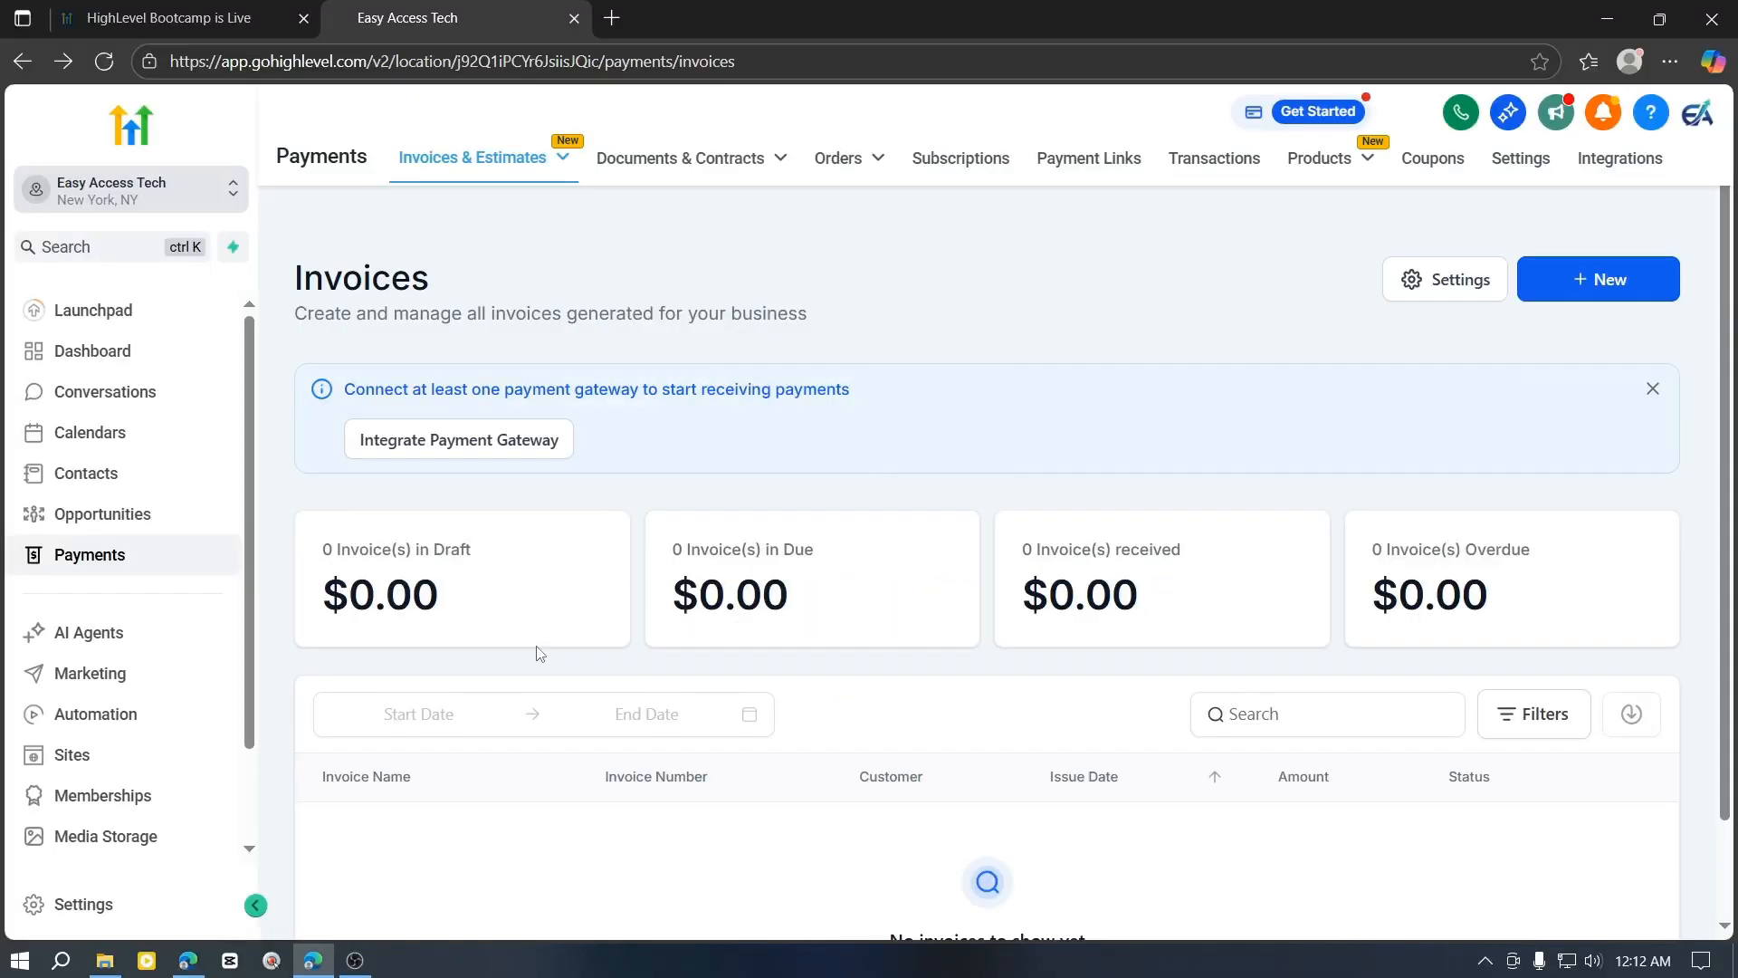
- Review the free bonuses, bootcamp schedule and sign-up steps on the HighLevel Bootcamp page
left_click(158, 18)
scroll(1048, 529, "up", 8)
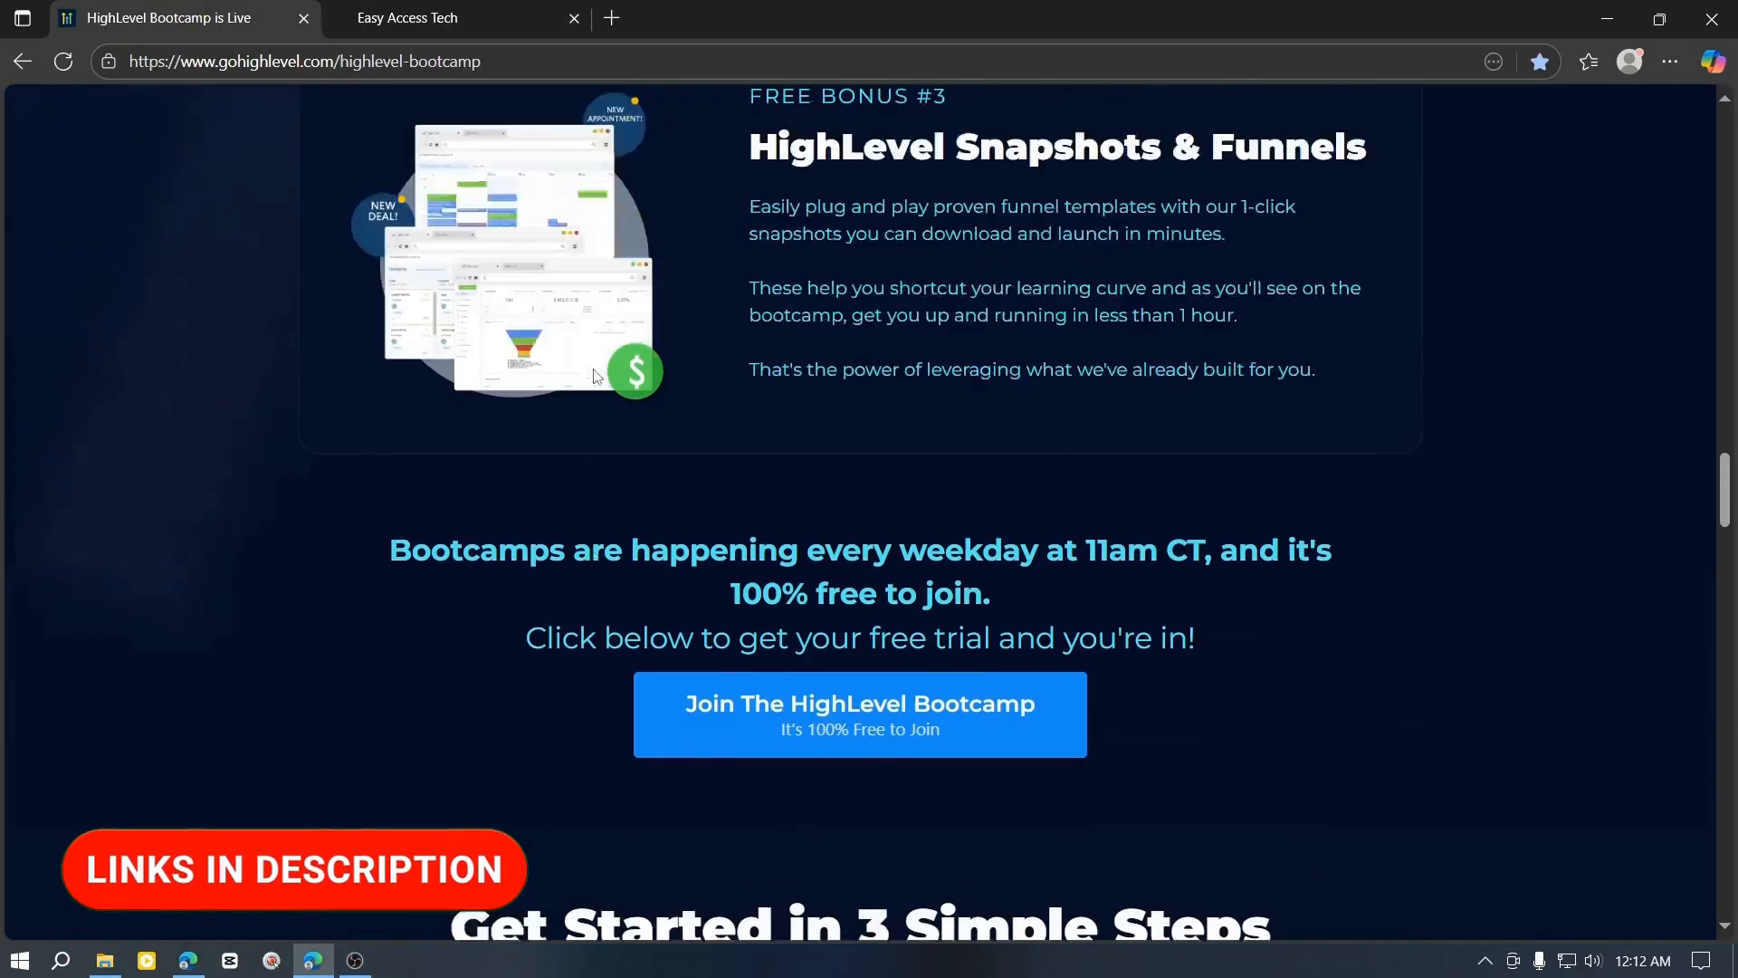
scroll(1047, 528, "up", 6)
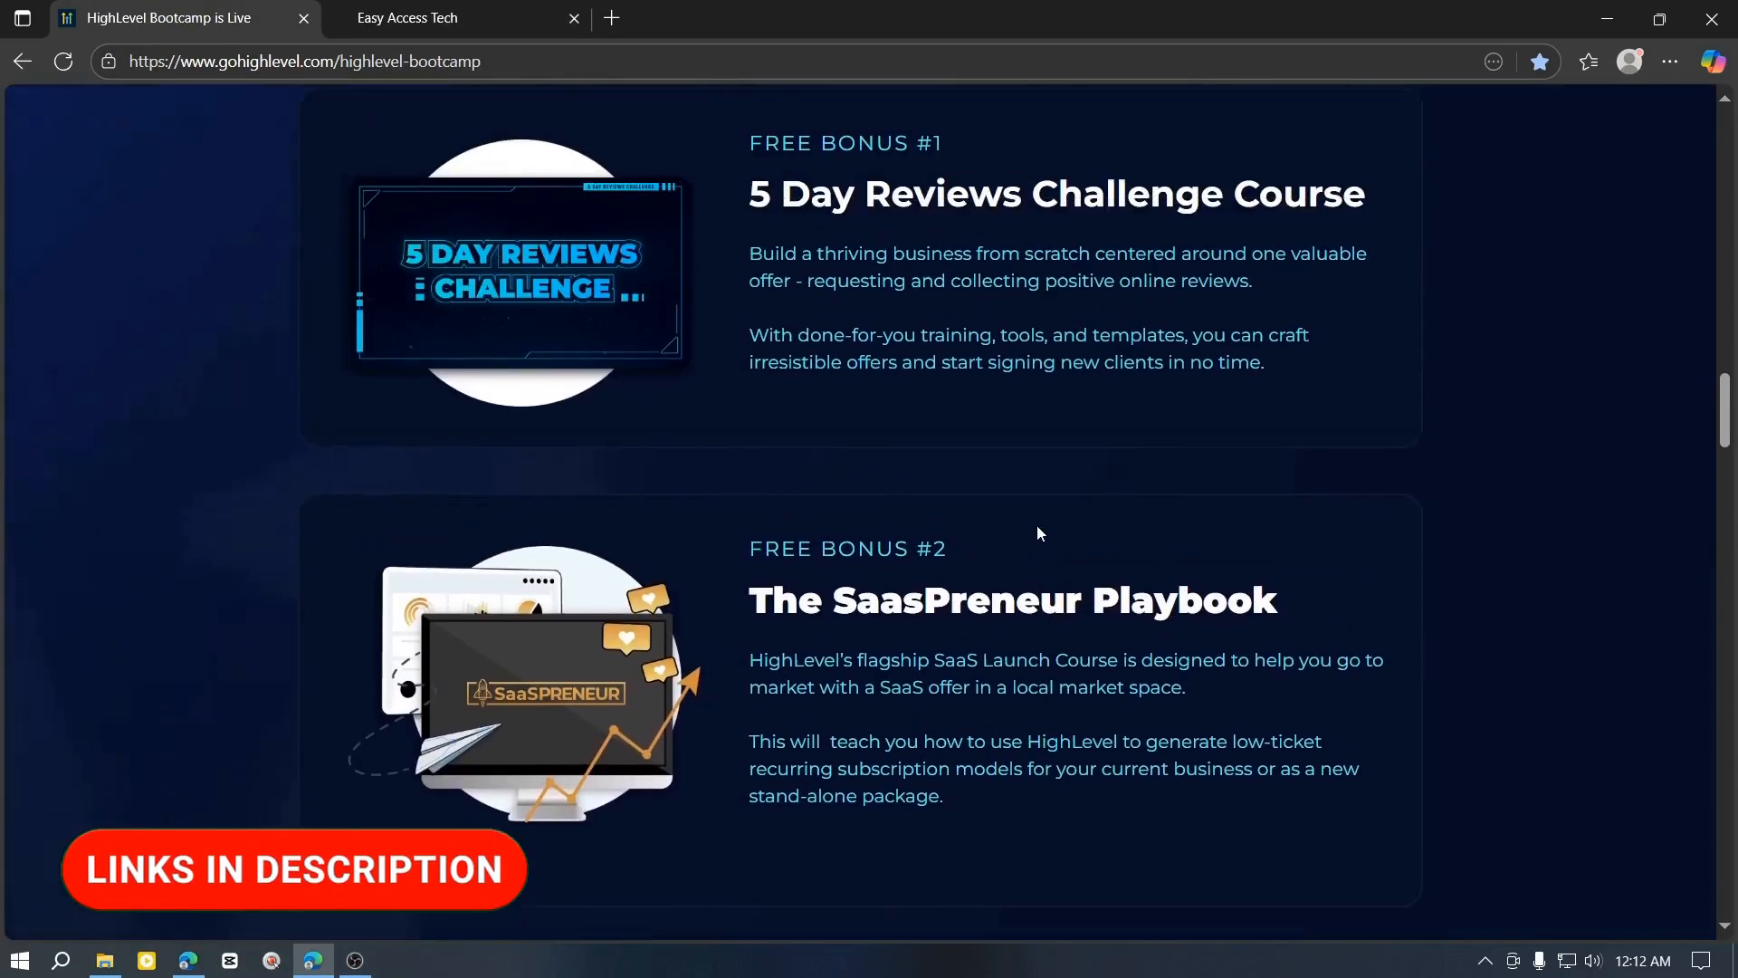
scroll(1038, 532, "up", 3)
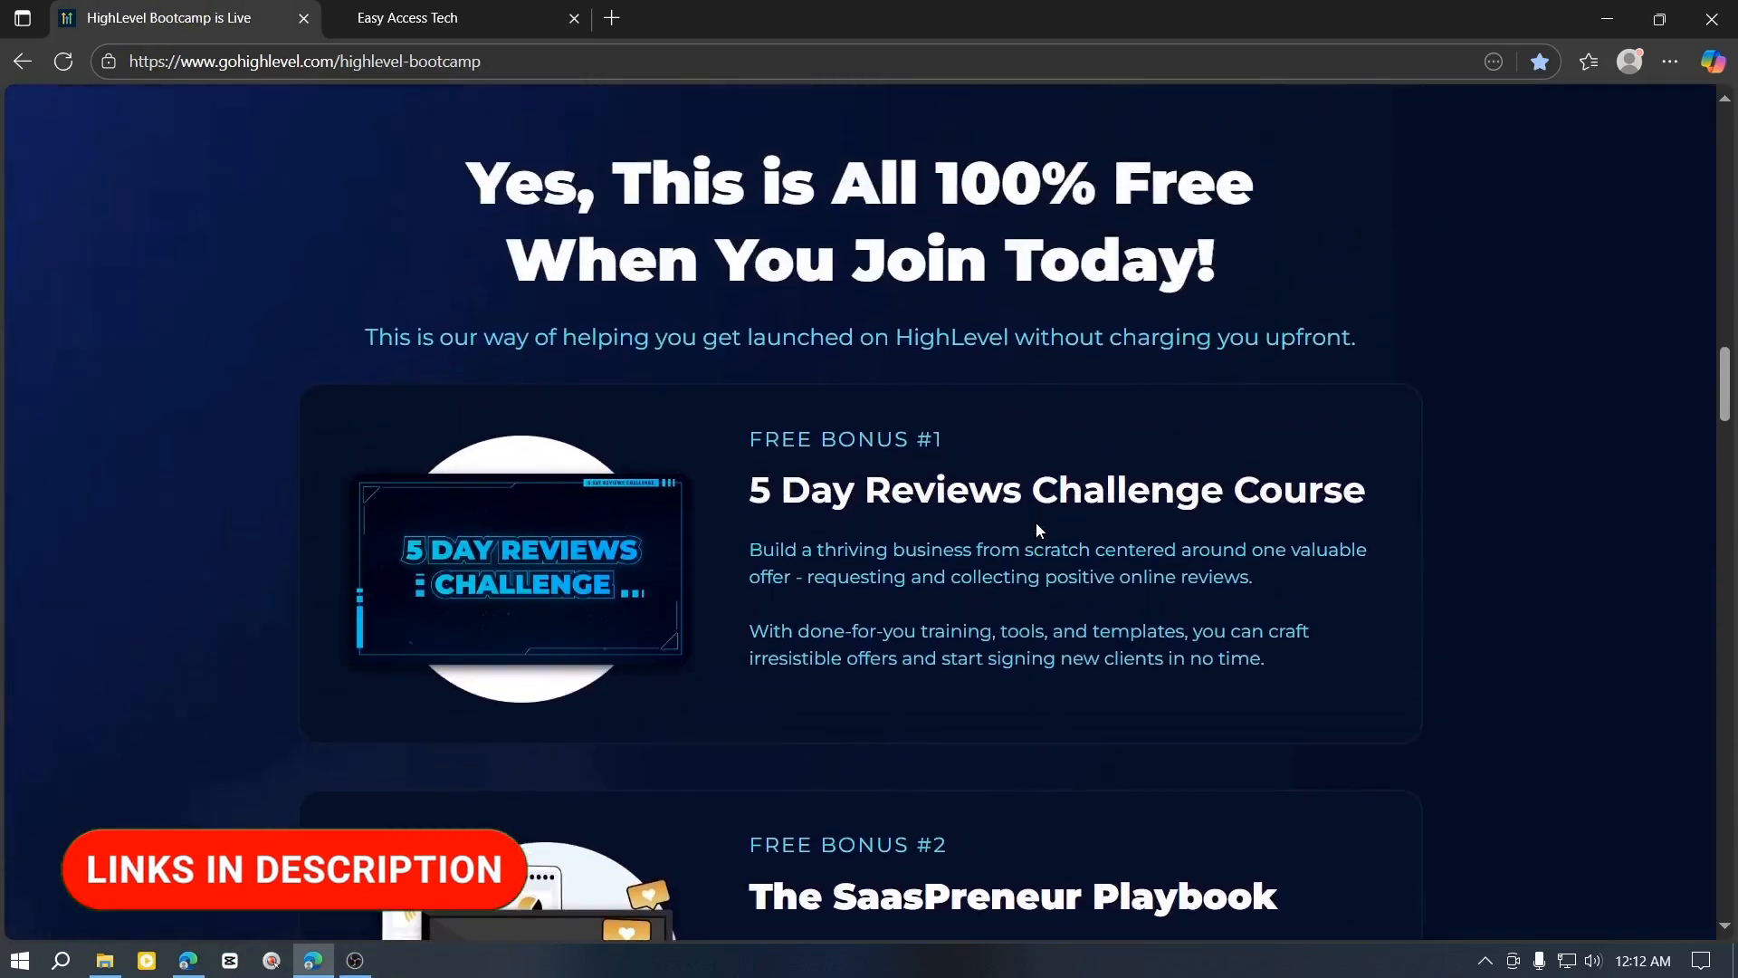
scroll(1055, 532, "down", 7)
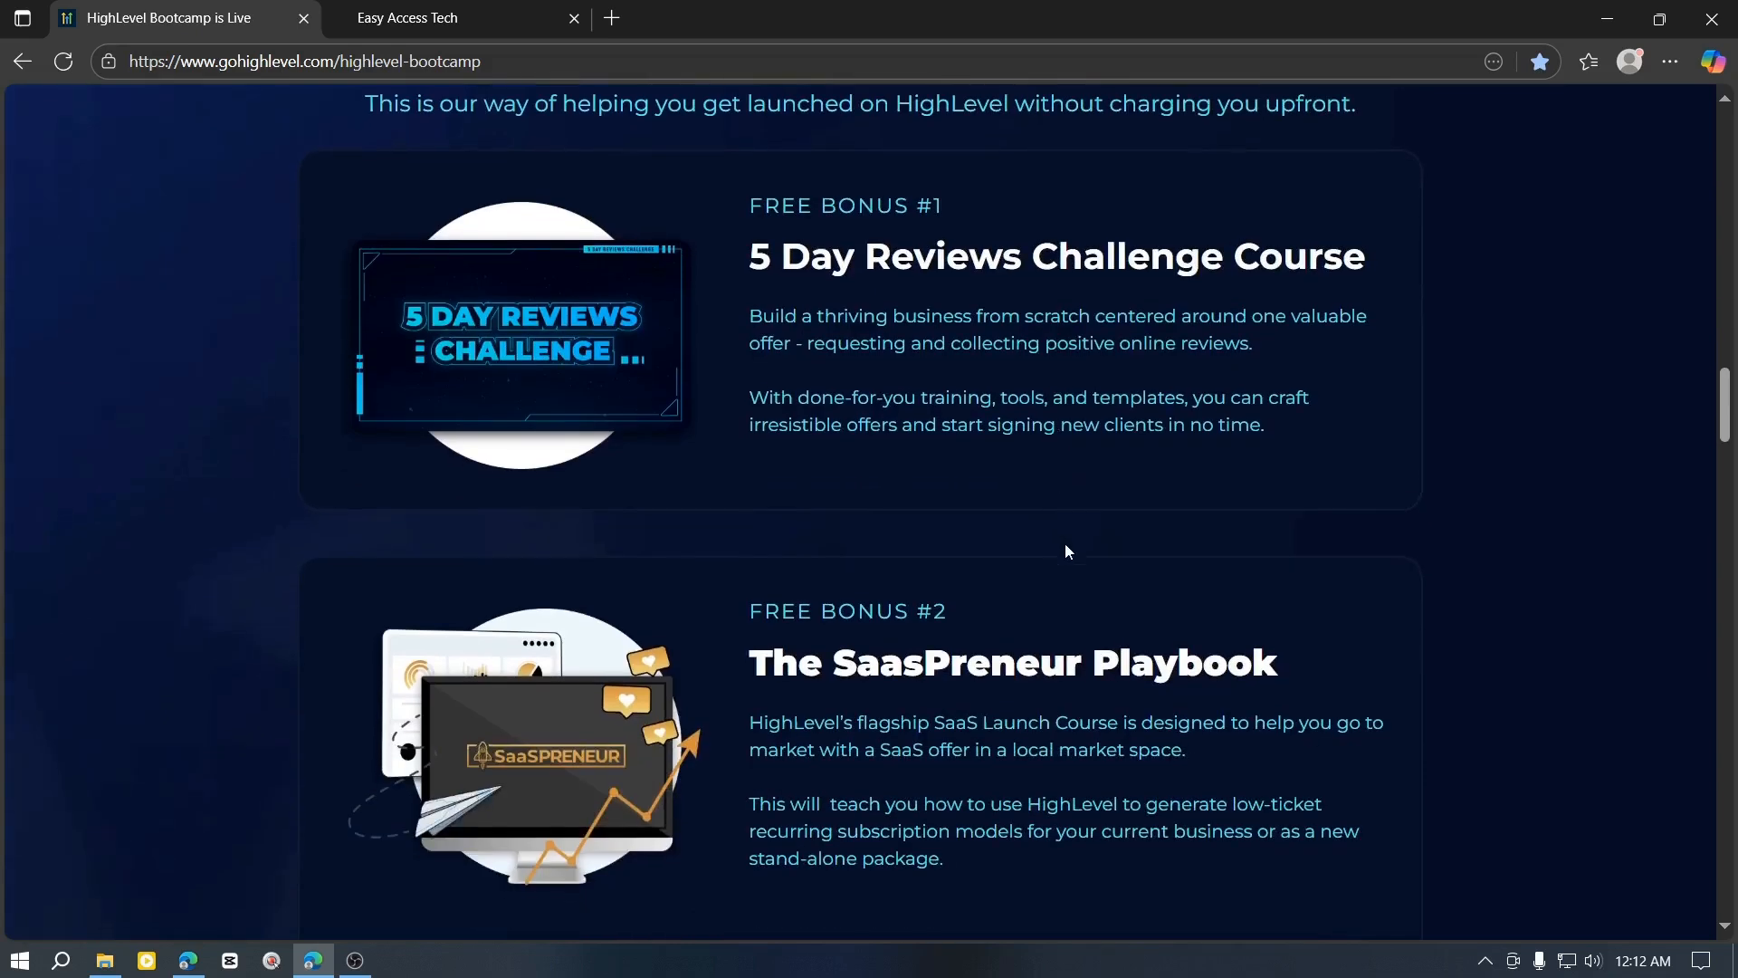
scroll(1062, 534, "down", 7)
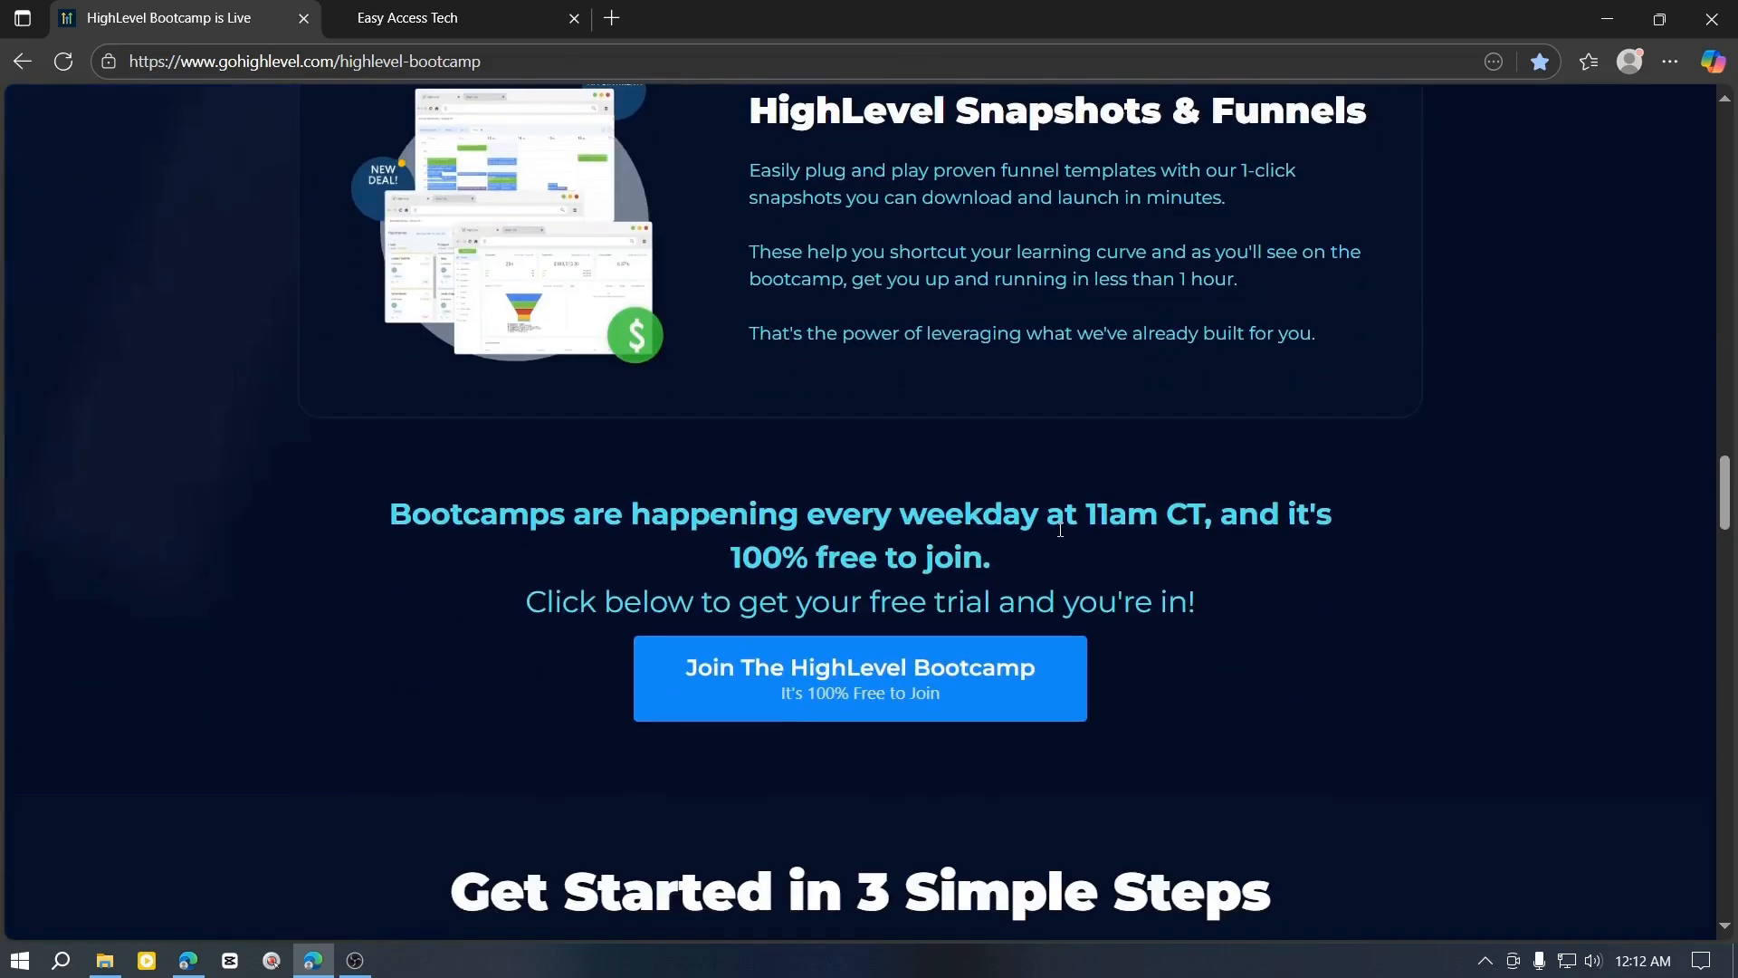
scroll(1054, 531, "down", 5)
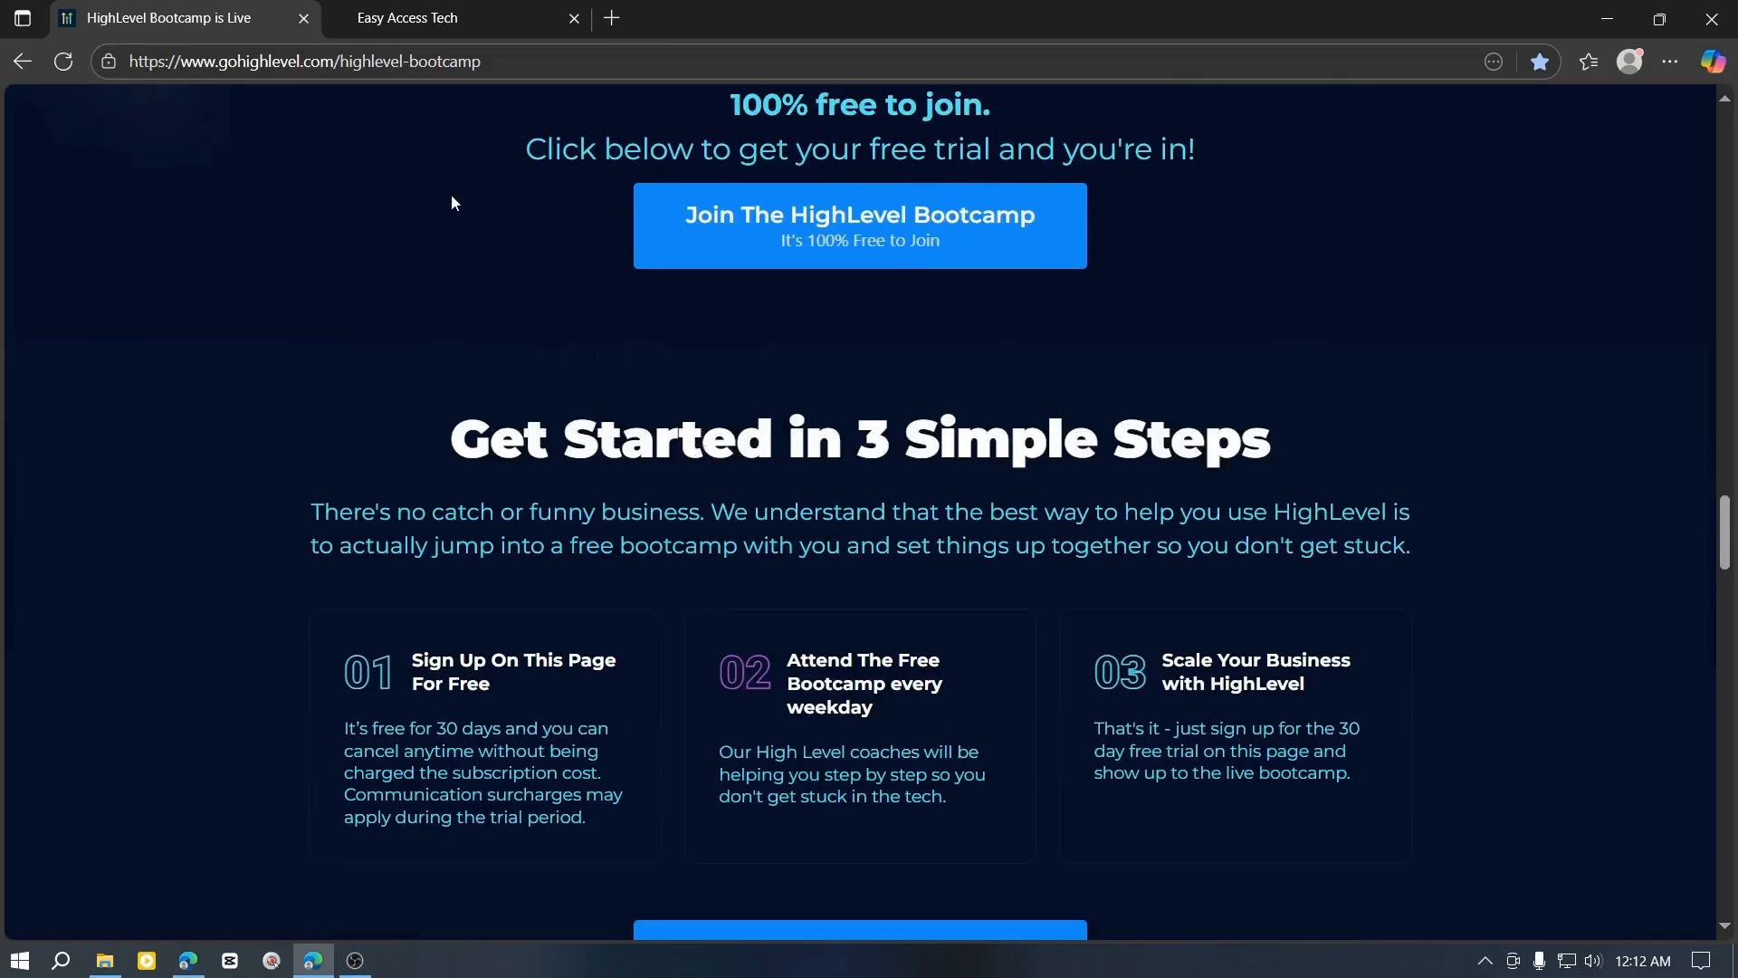
- Return to the Easy Access Tech invoices page and open the Payment Settings for invoices and estimates
left_click(469, 27)
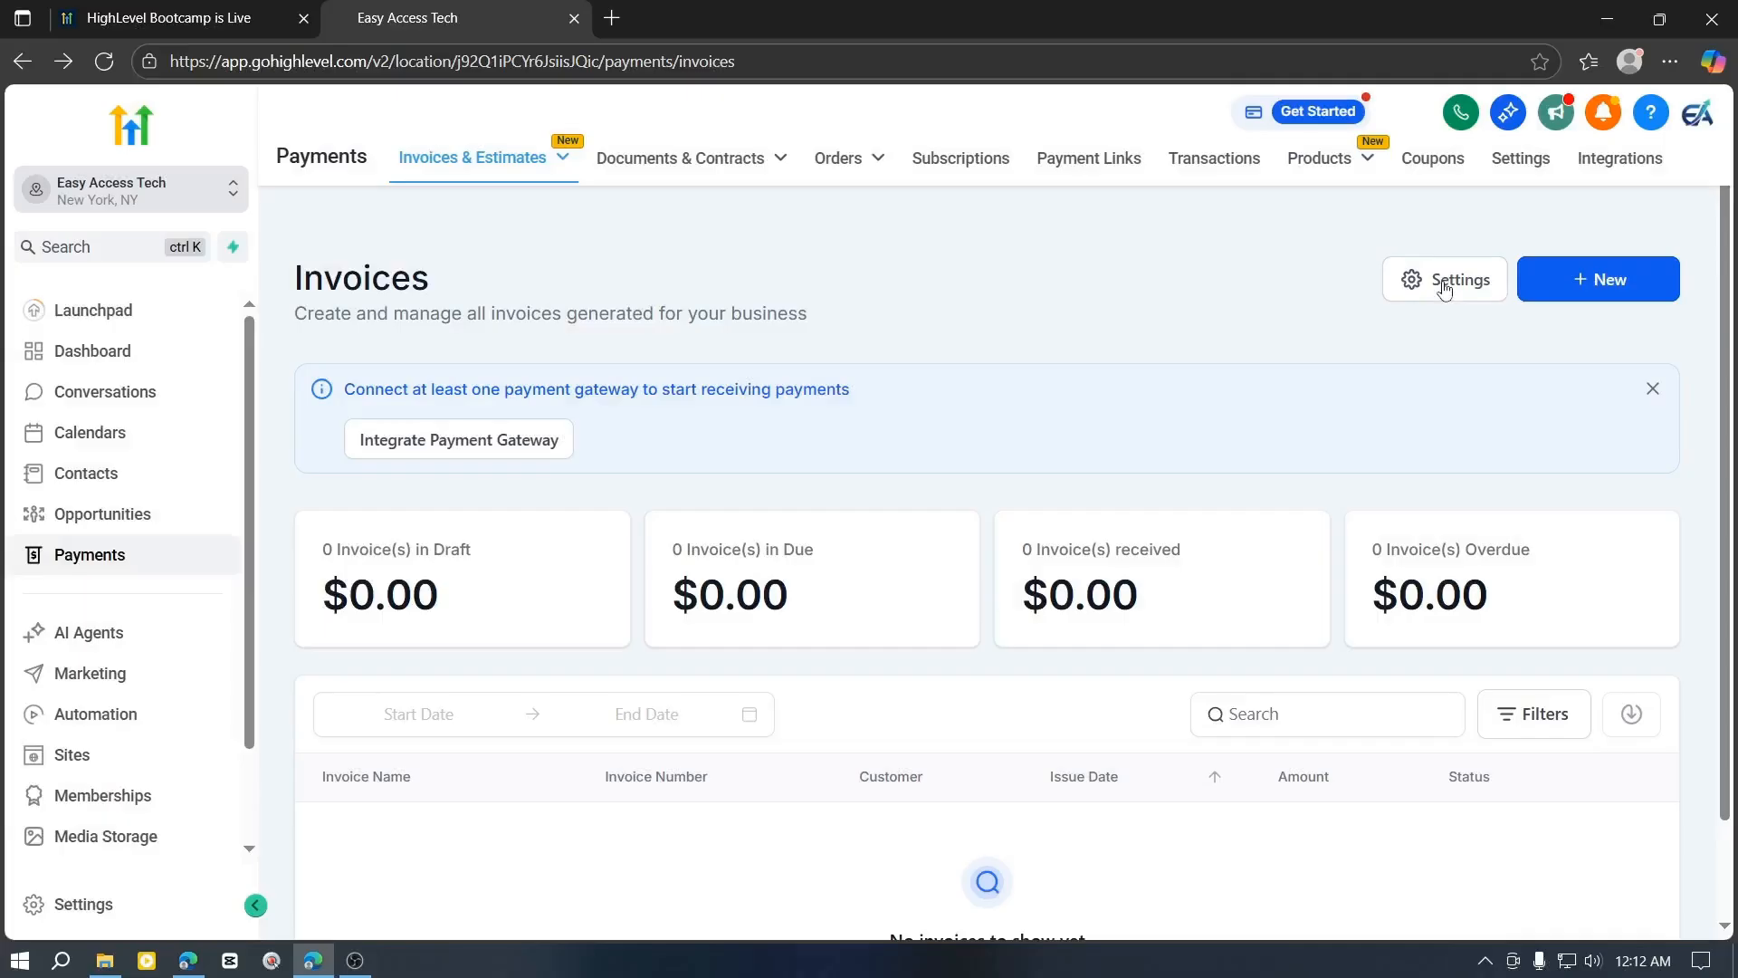
left_click(1444, 288)
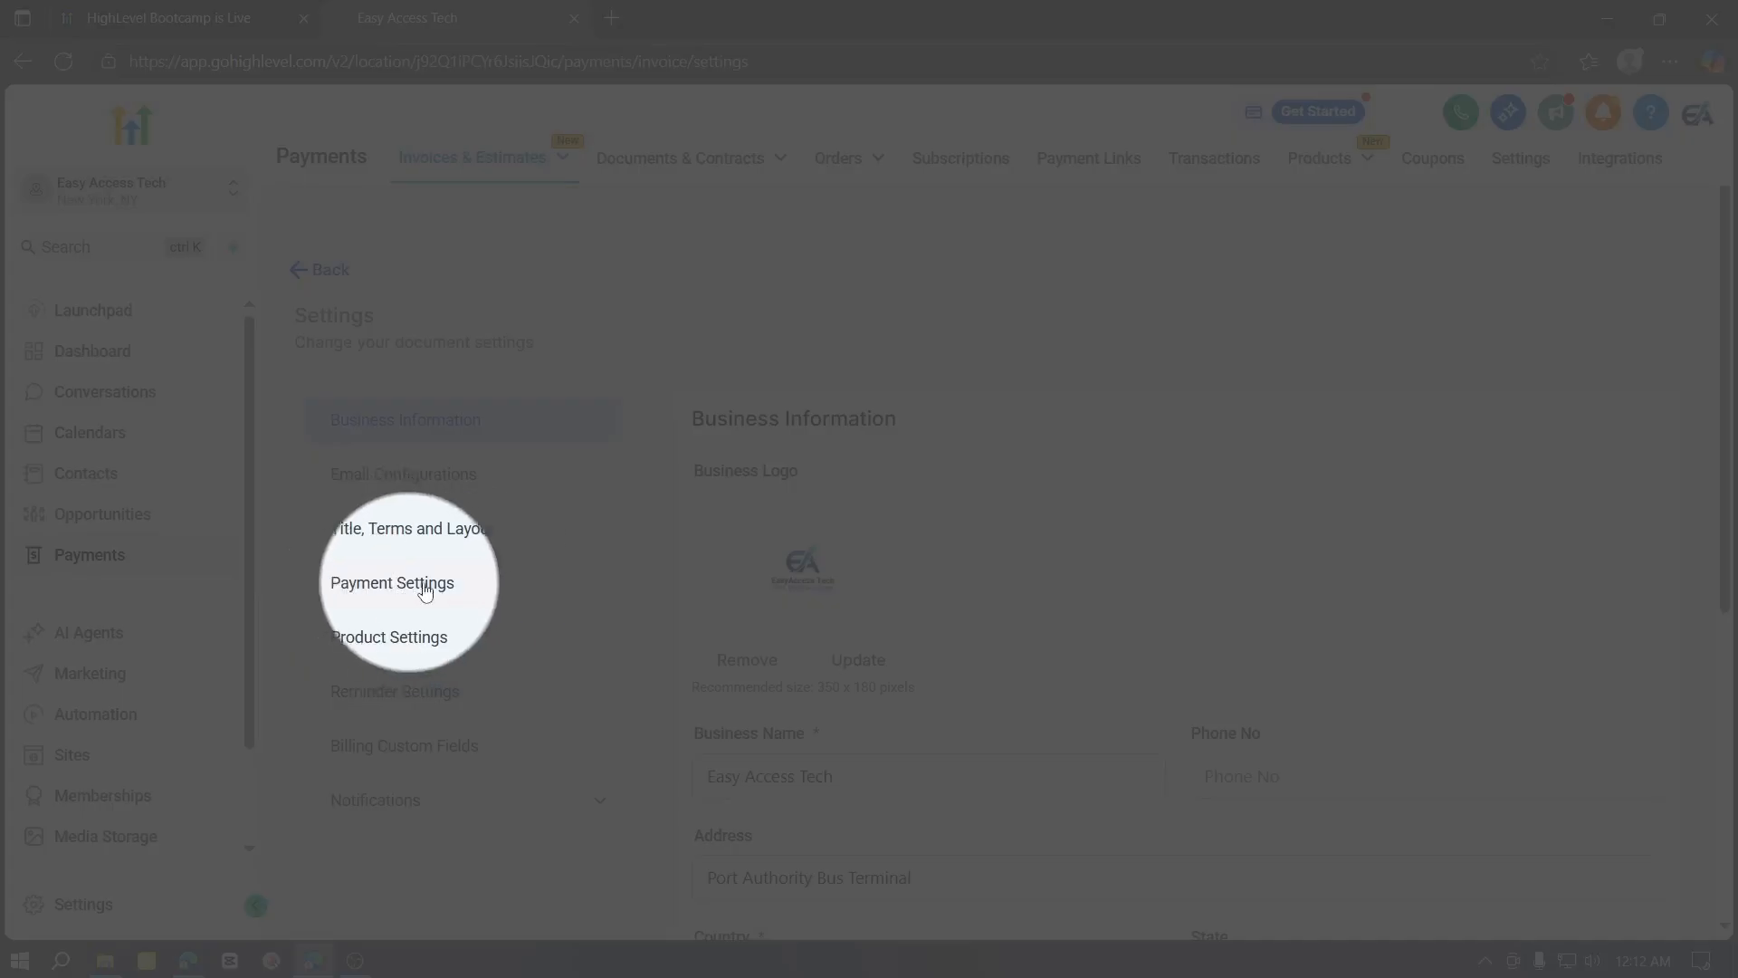
left_click(438, 587)
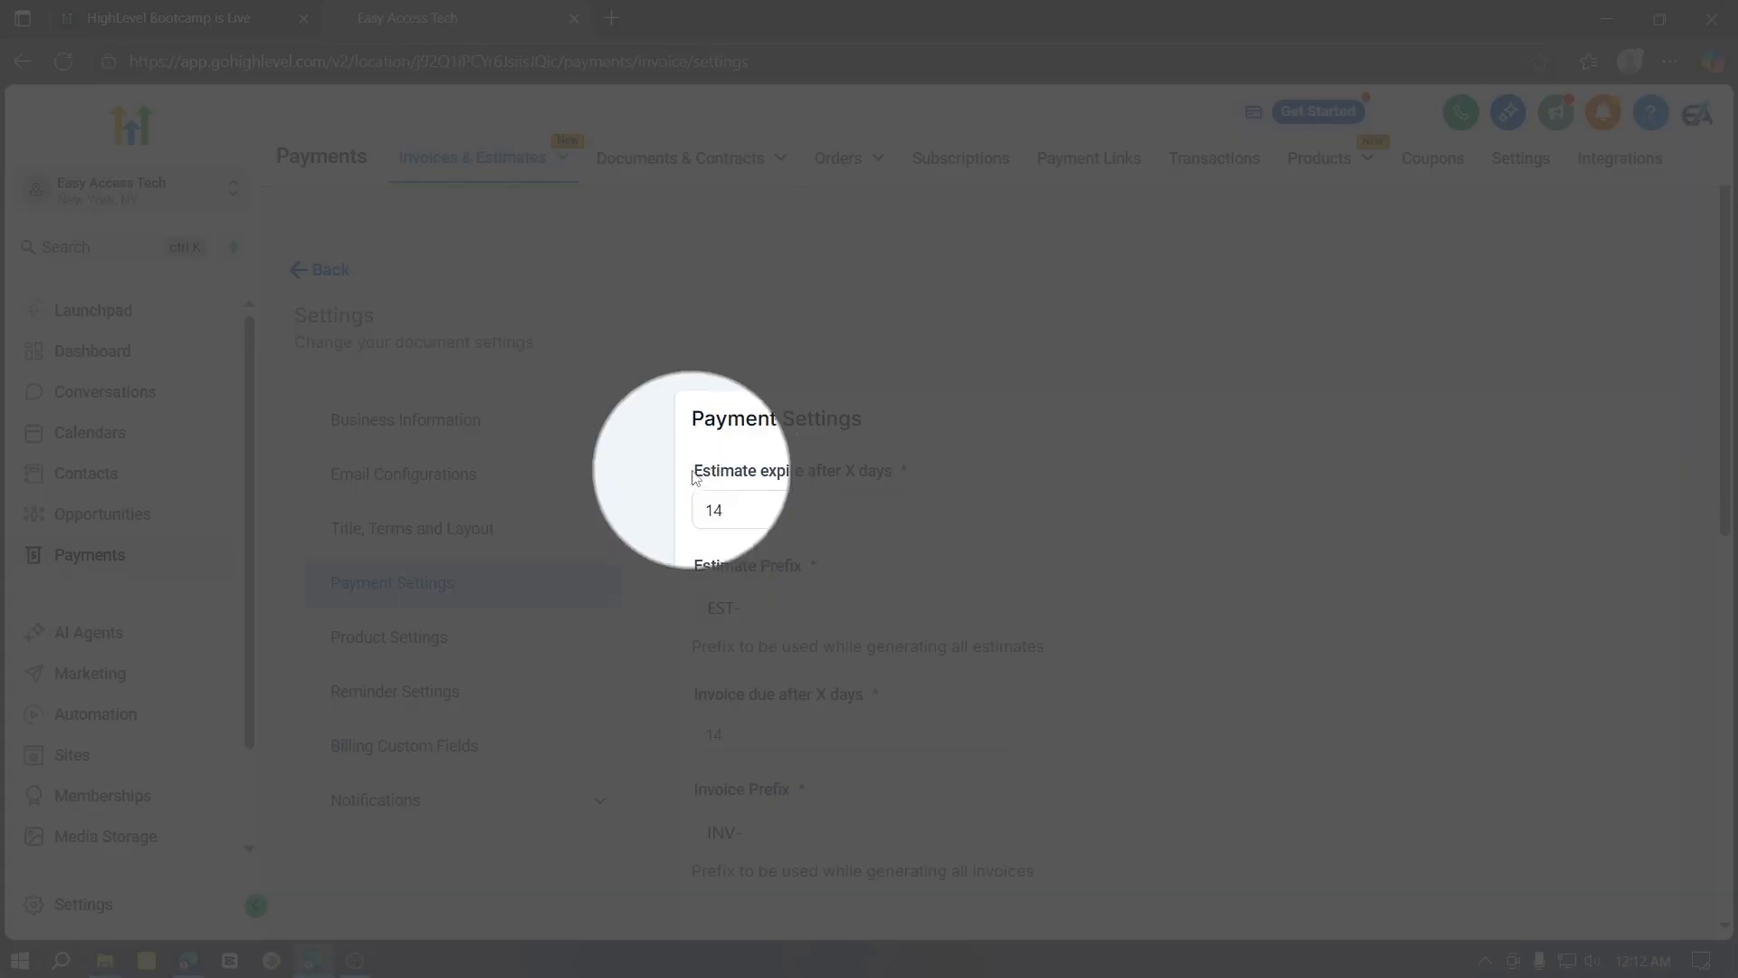
- Check the estimate expiry period in the payment settings and save the settings
left_click_drag(697, 471, 898, 472)
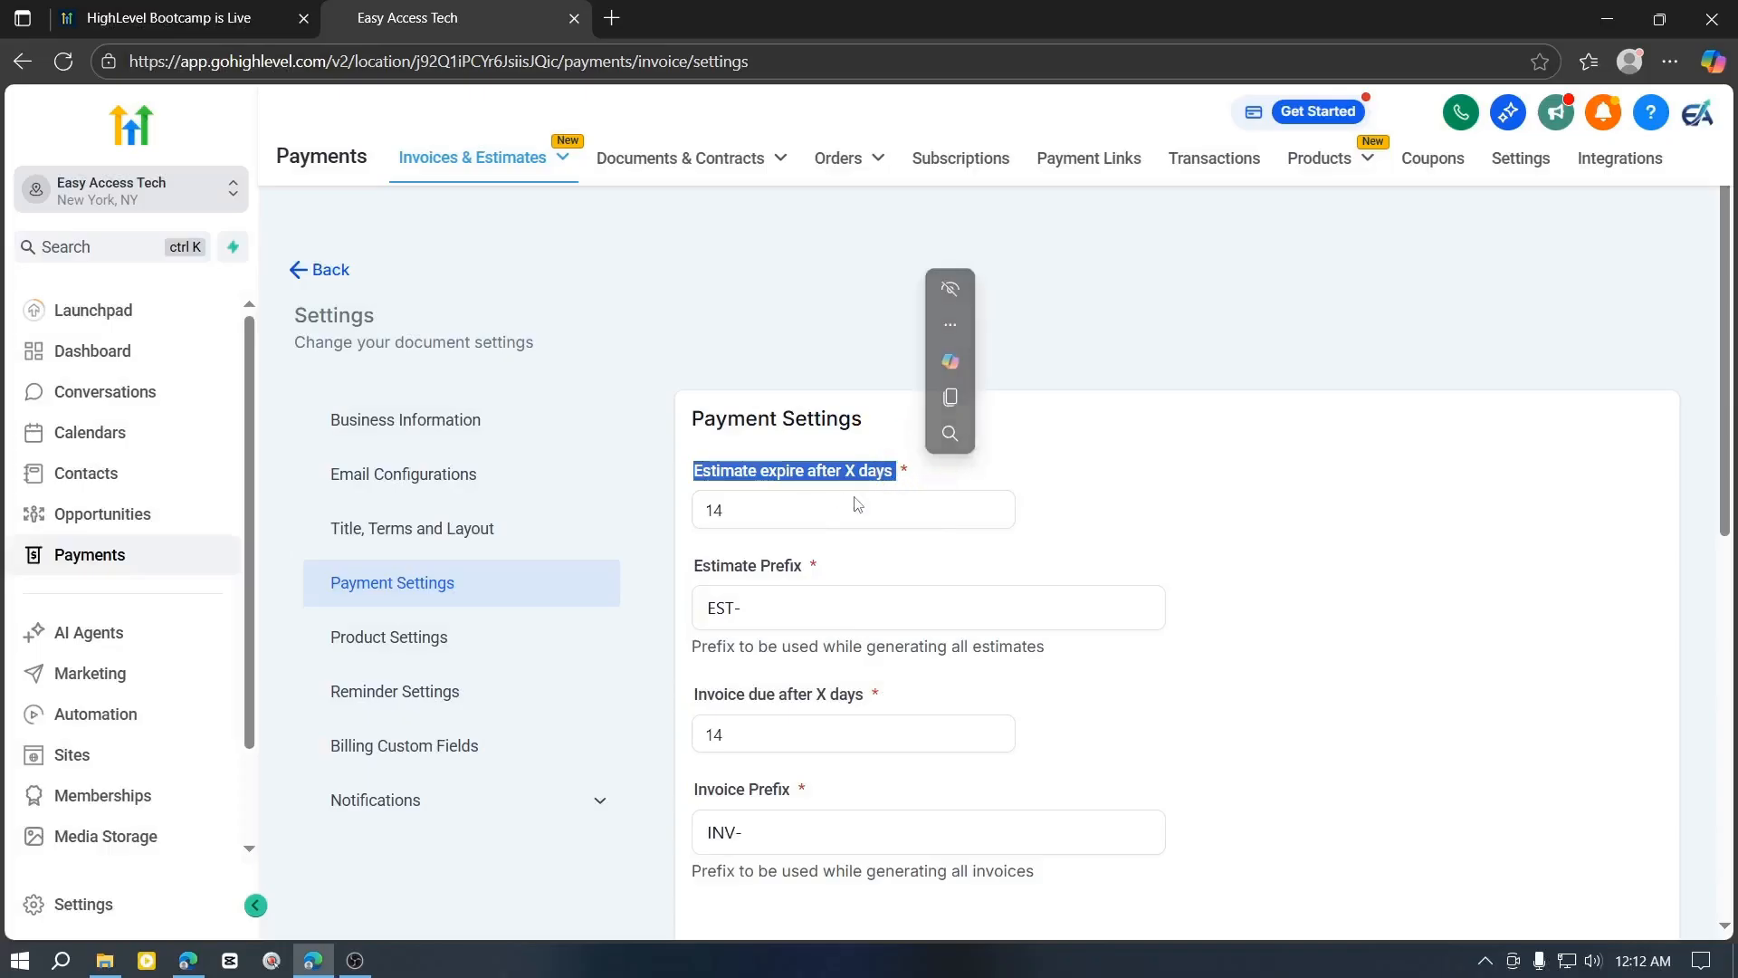
left_click(749, 509)
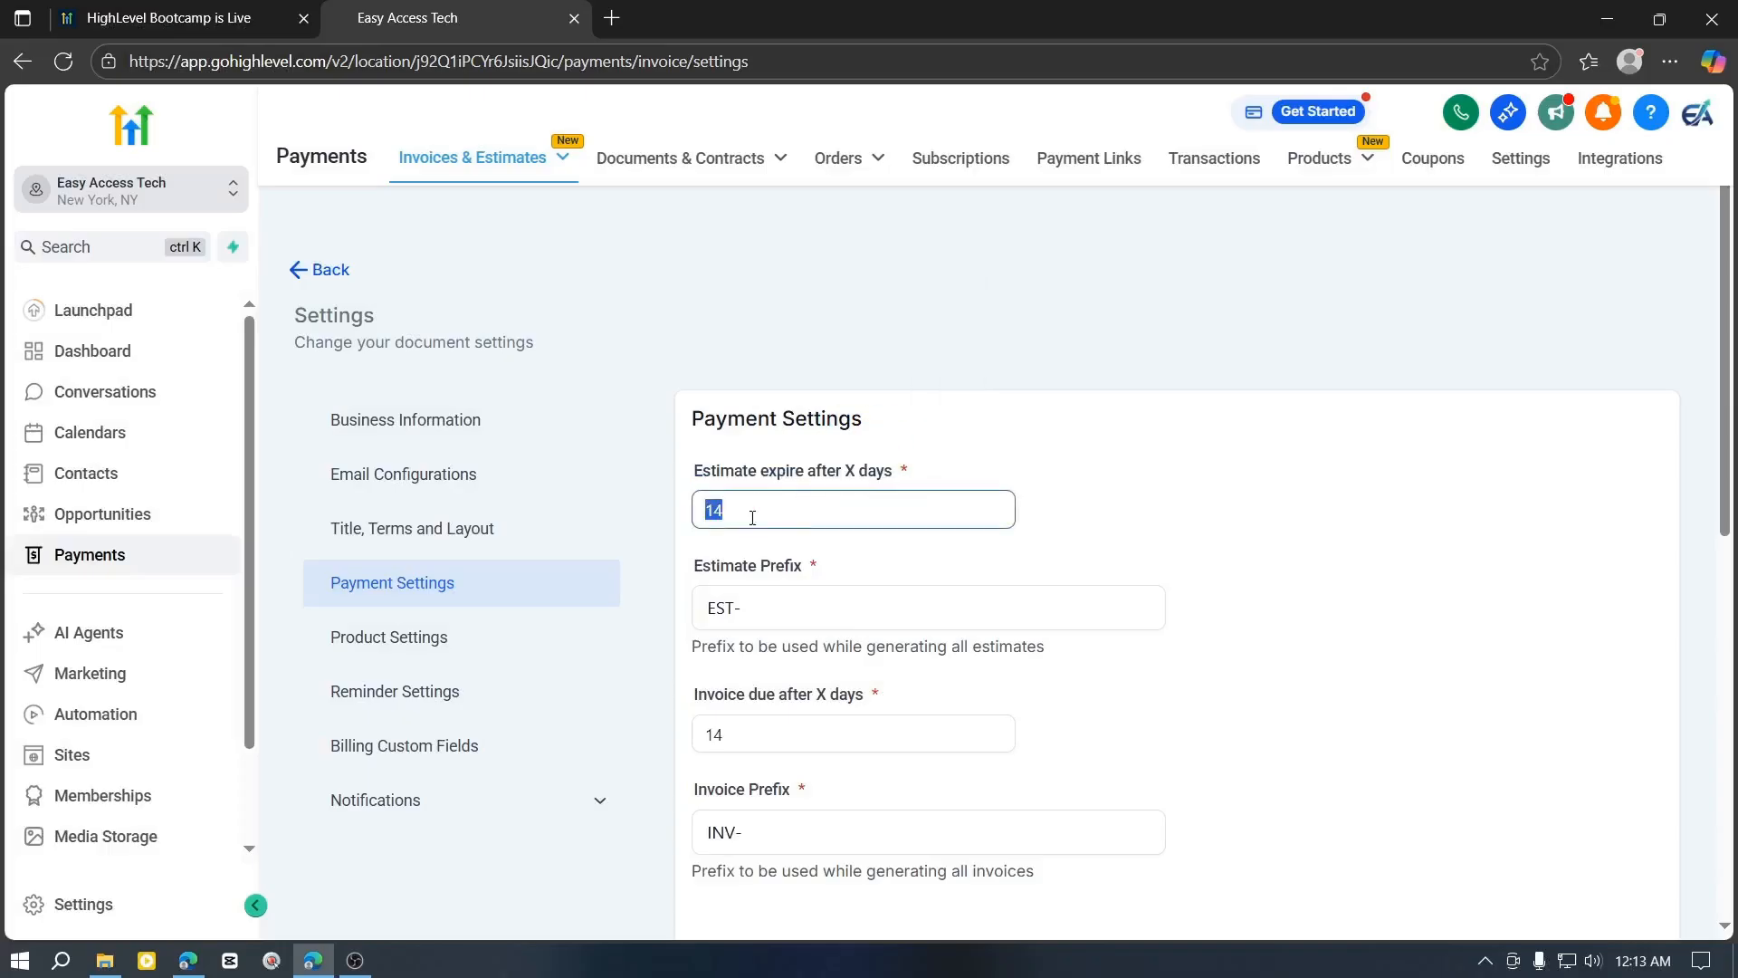
left_click_drag(770, 509, 678, 499)
left_click(861, 470)
left_click(799, 504)
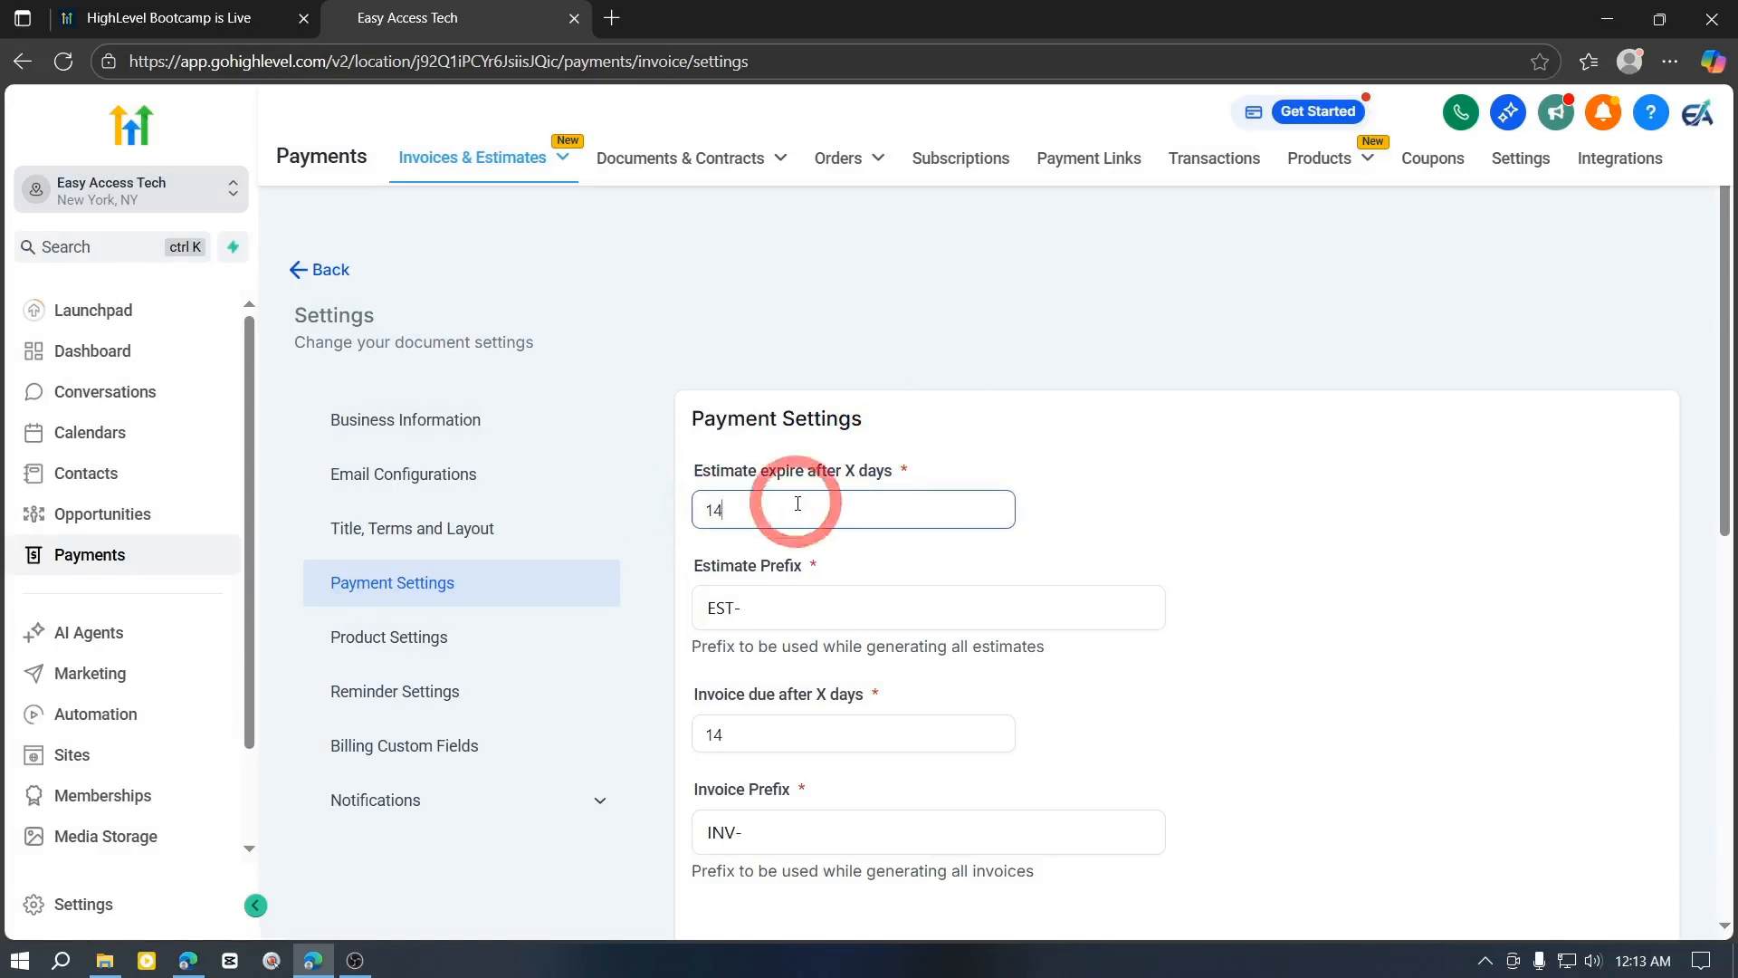
scroll(885, 477, "down", 2)
scroll(885, 477, "up", 2)
scroll(908, 453, "down", 8)
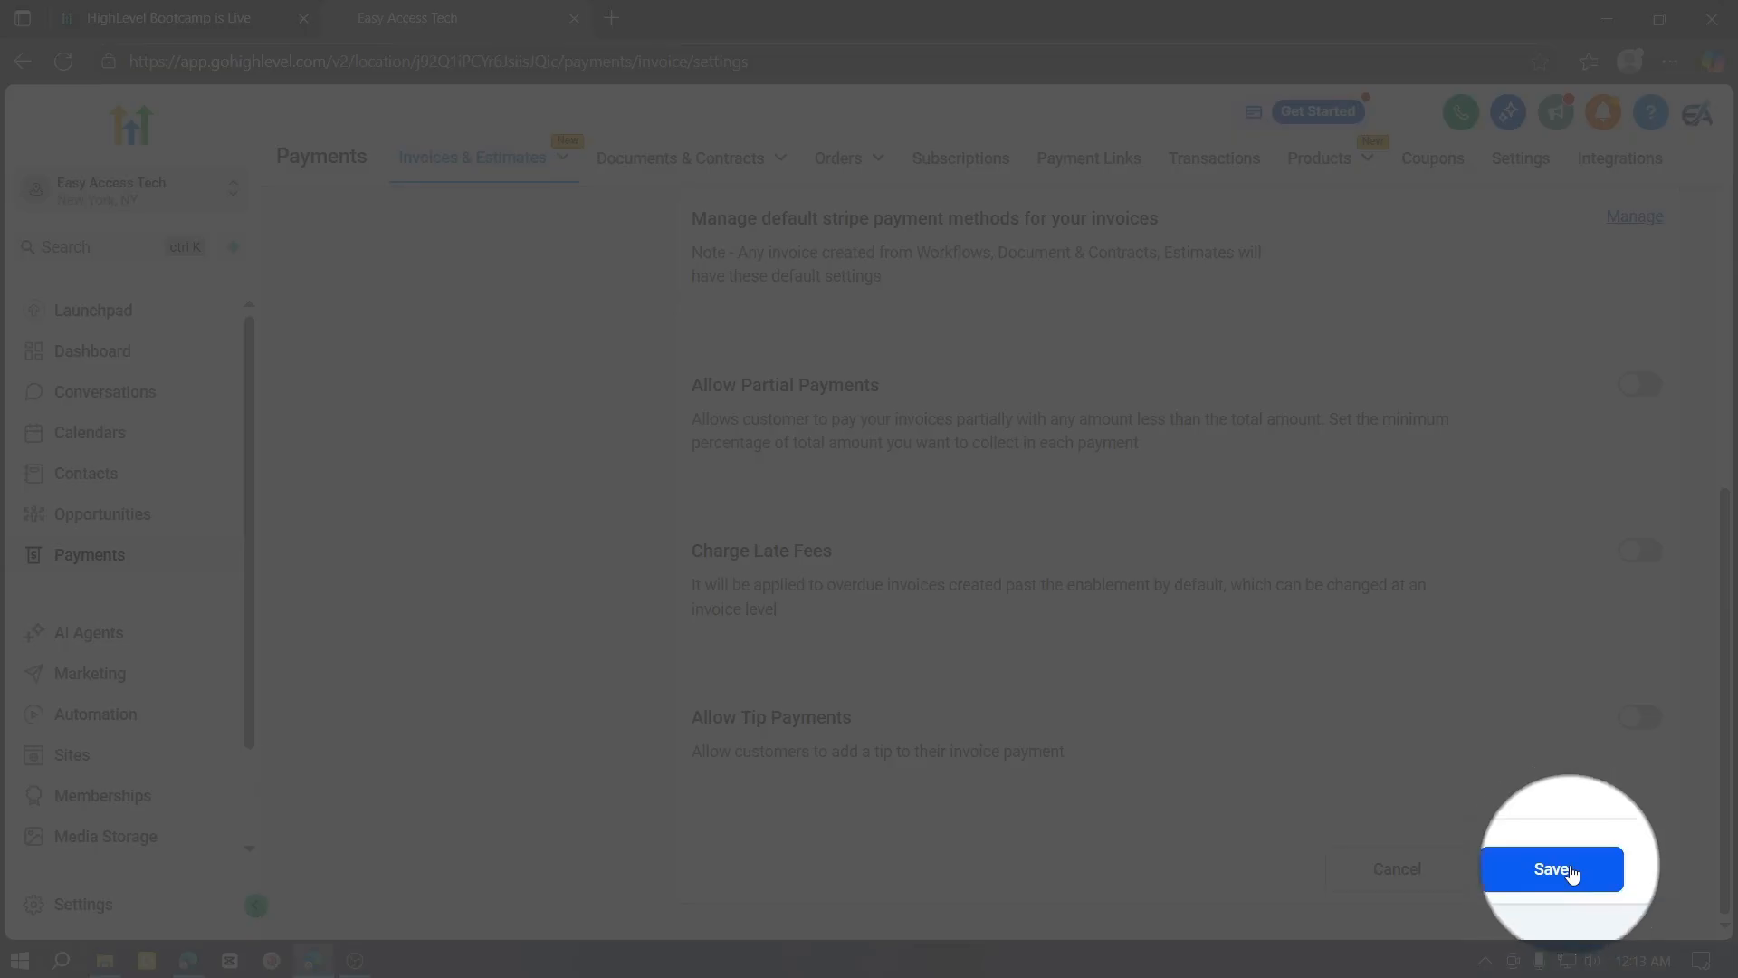
left_click(1562, 872)
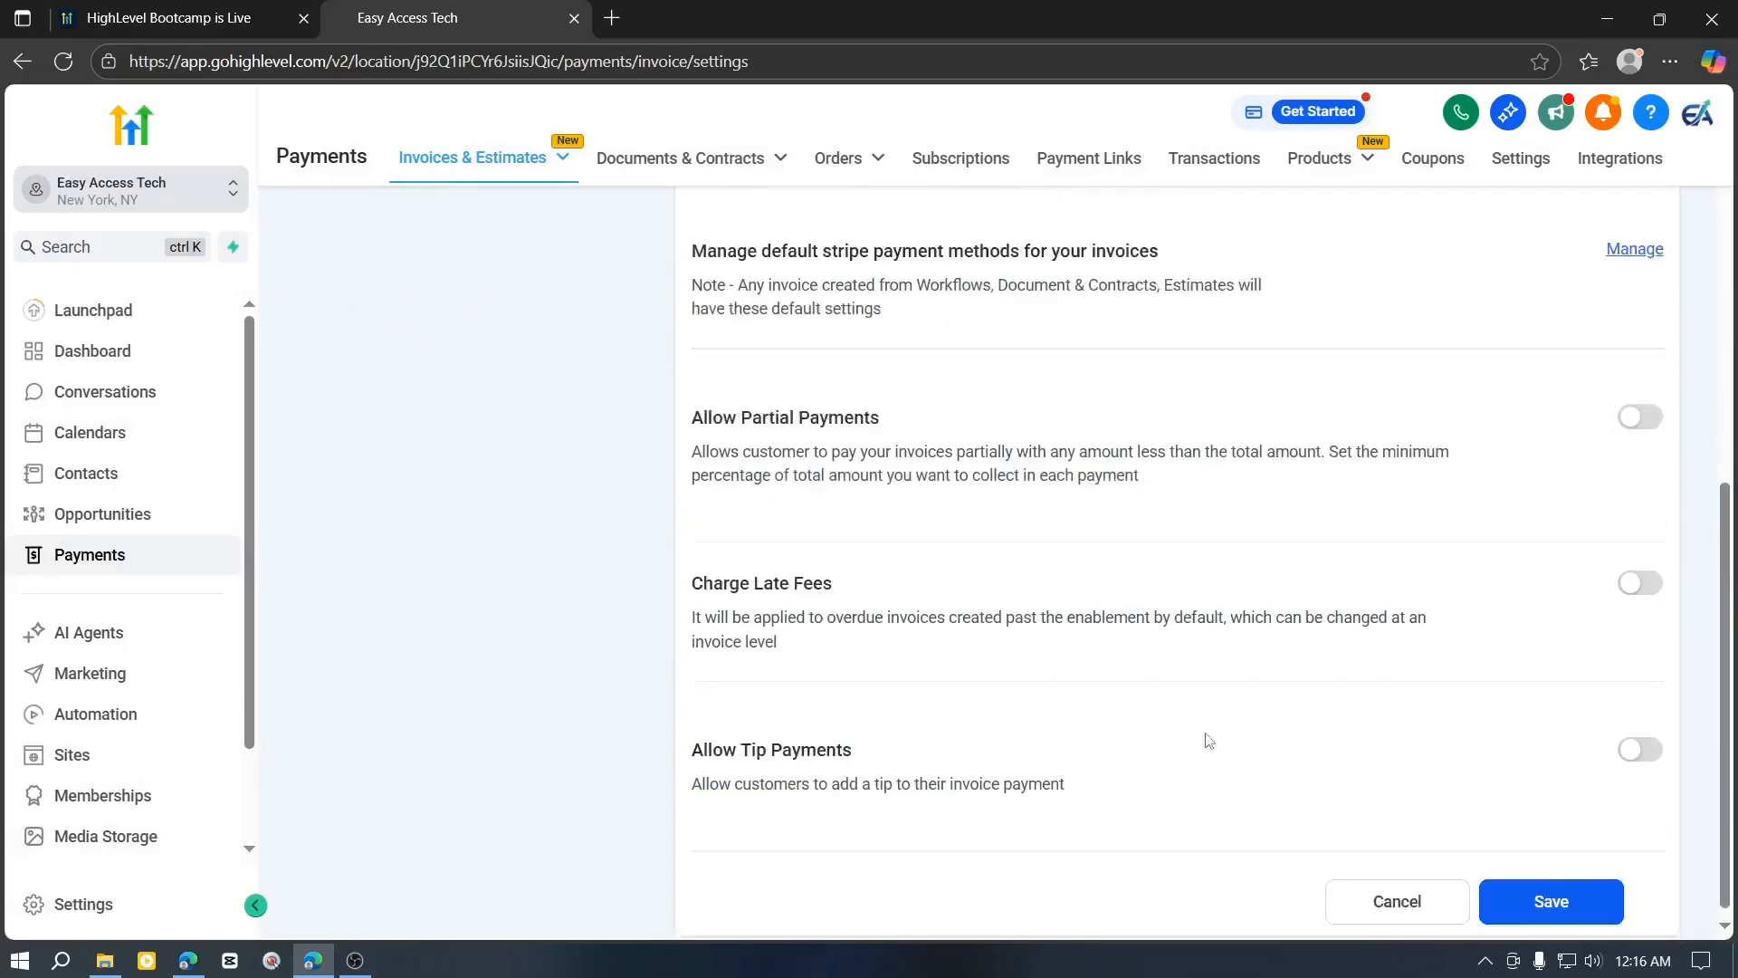
scroll(1203, 736, "down", 1)
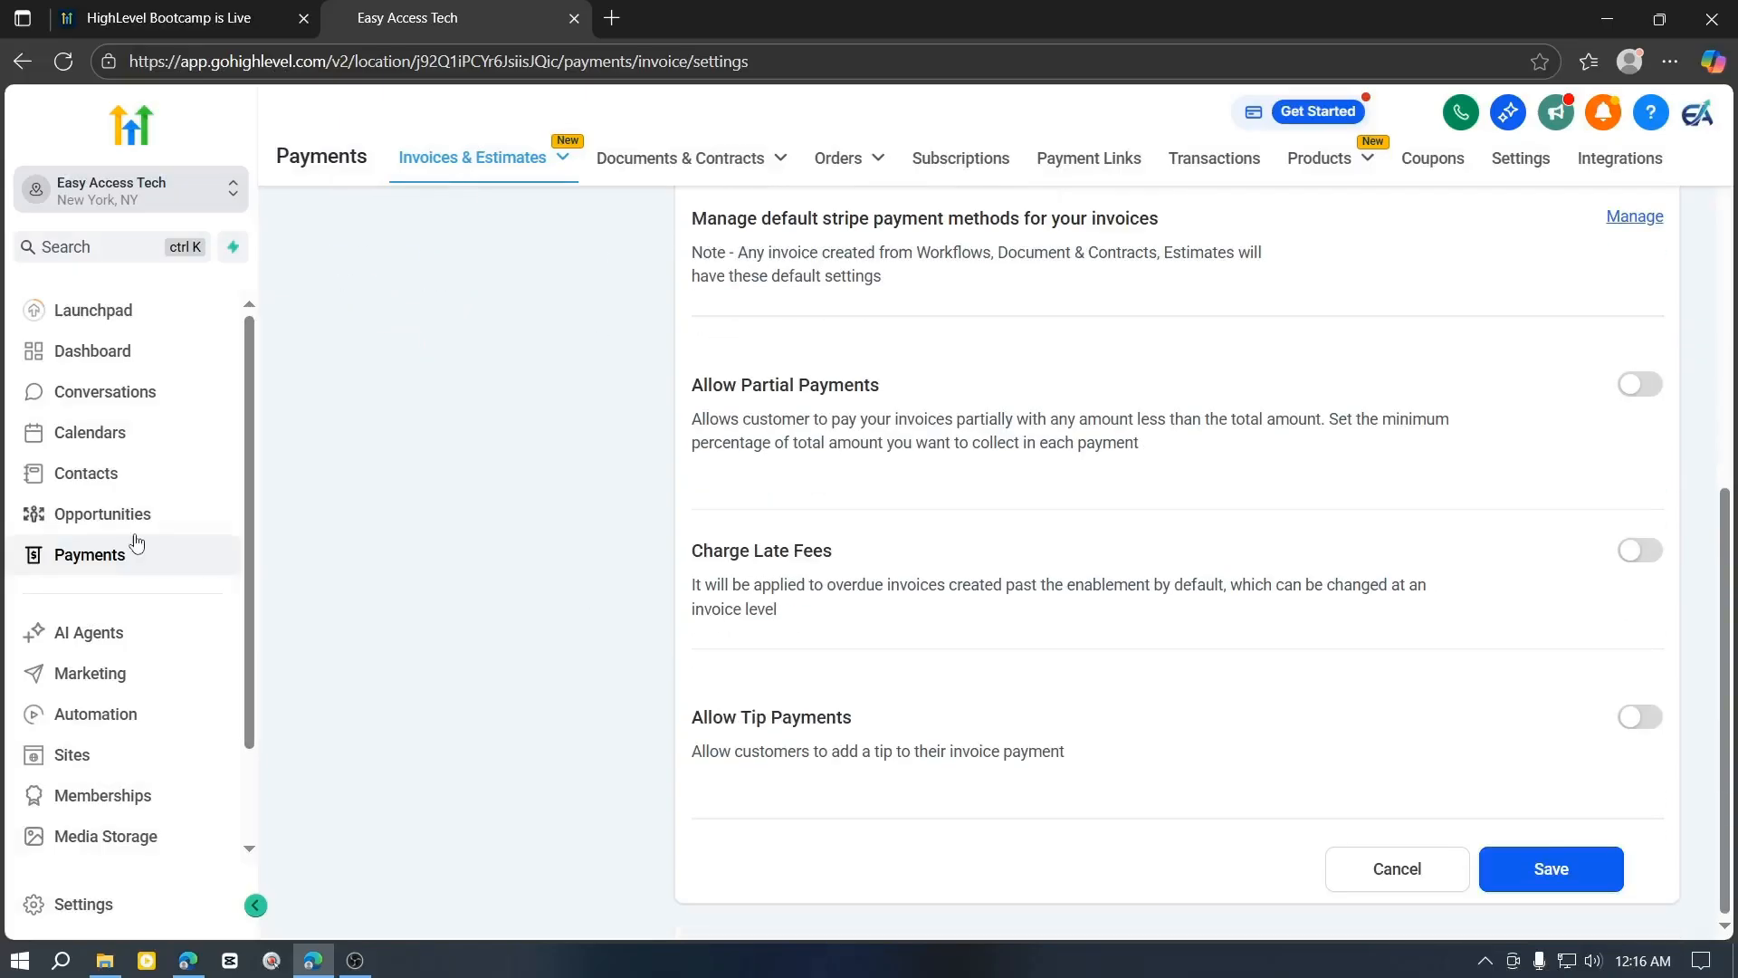
- Create an automation workflow from scratch, name it "Payment Invoice" and start adding its trigger
left_click(147, 716)
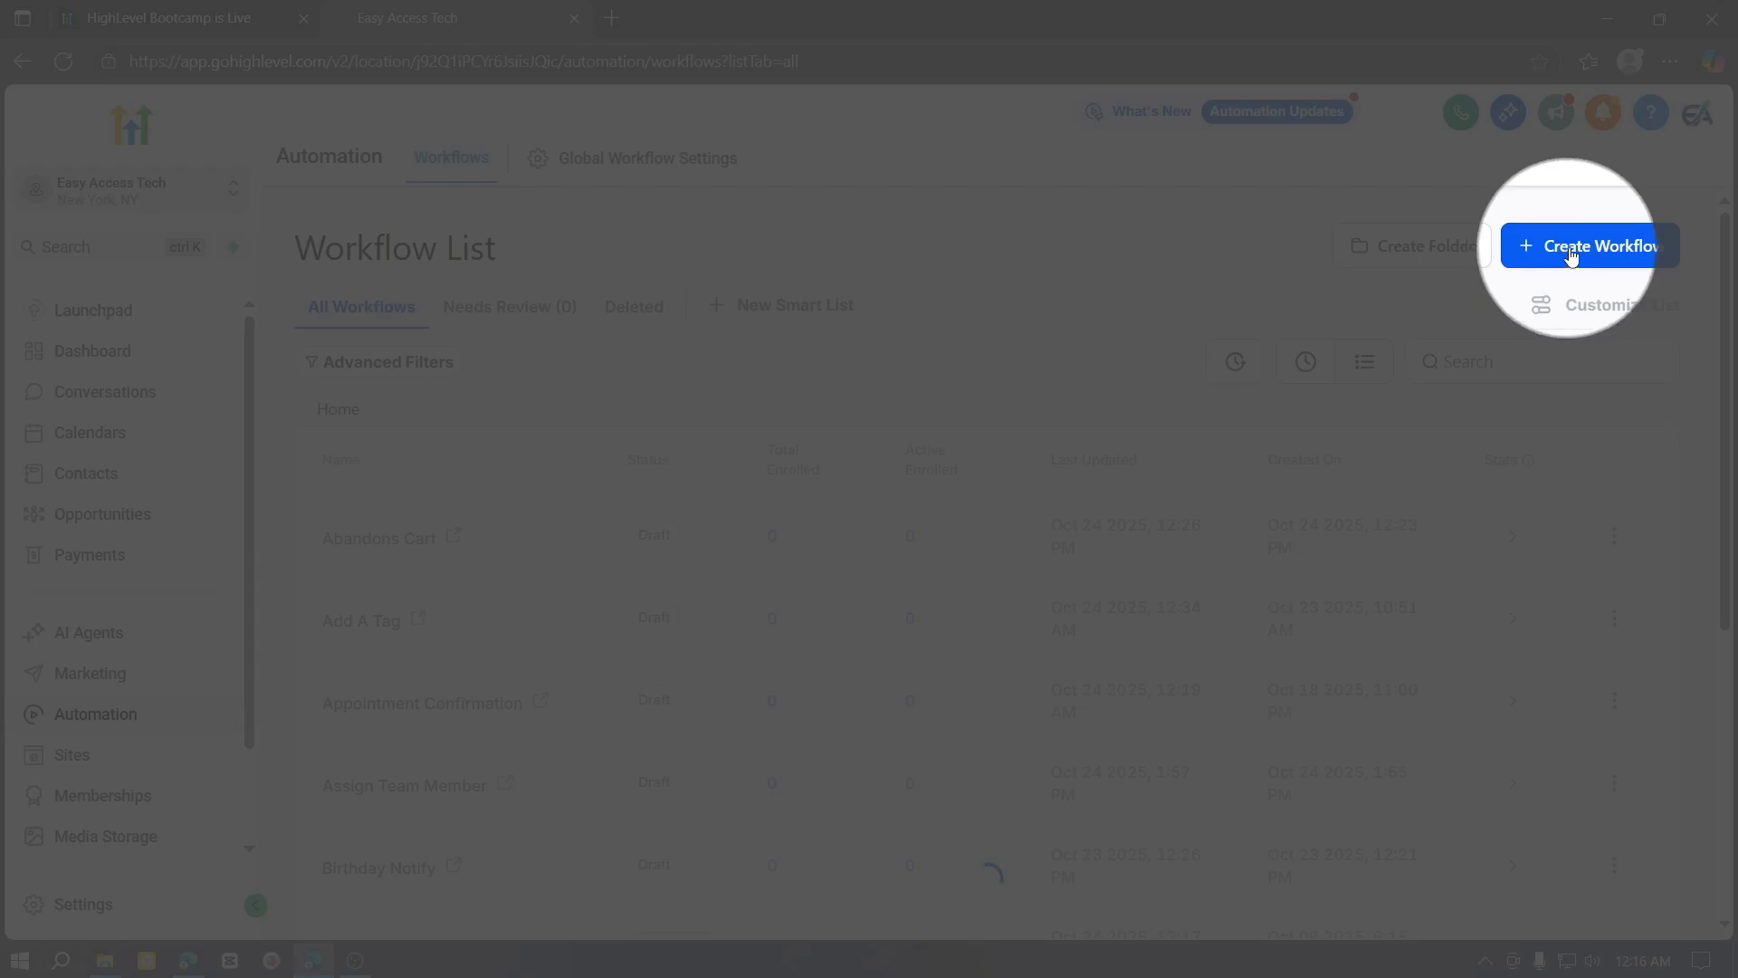
left_click(1586, 251)
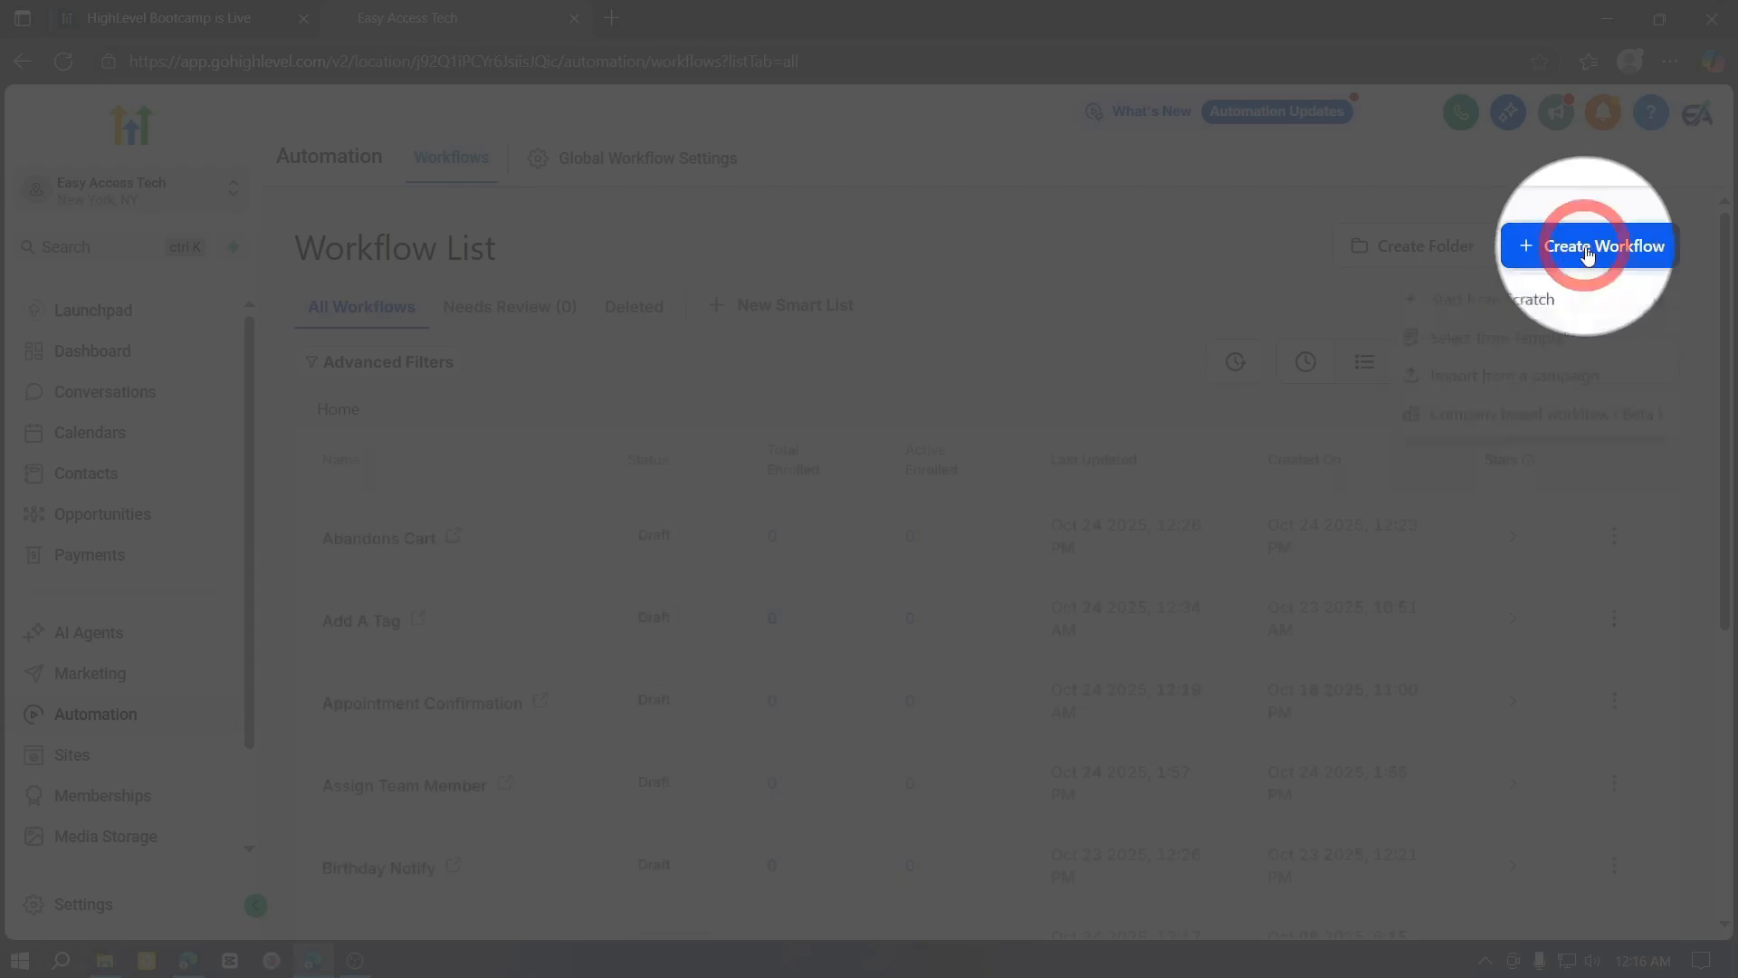
left_click(1553, 304)
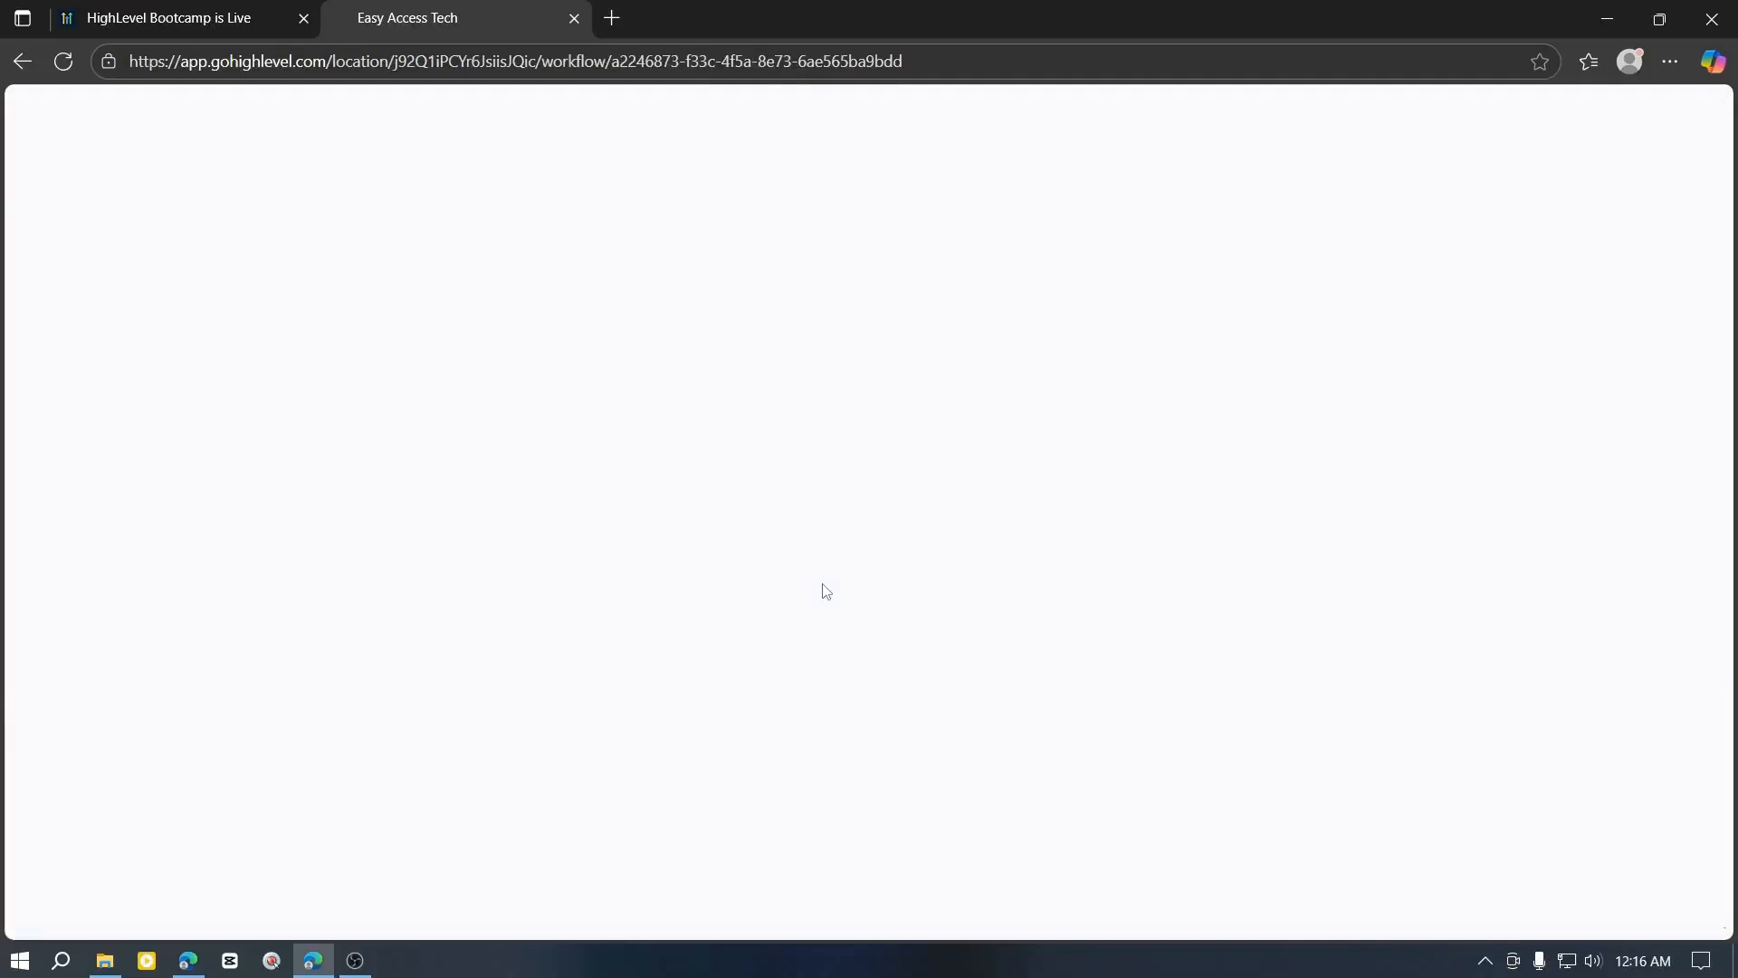
key("ctrl+a")
type("Payment Invoice")
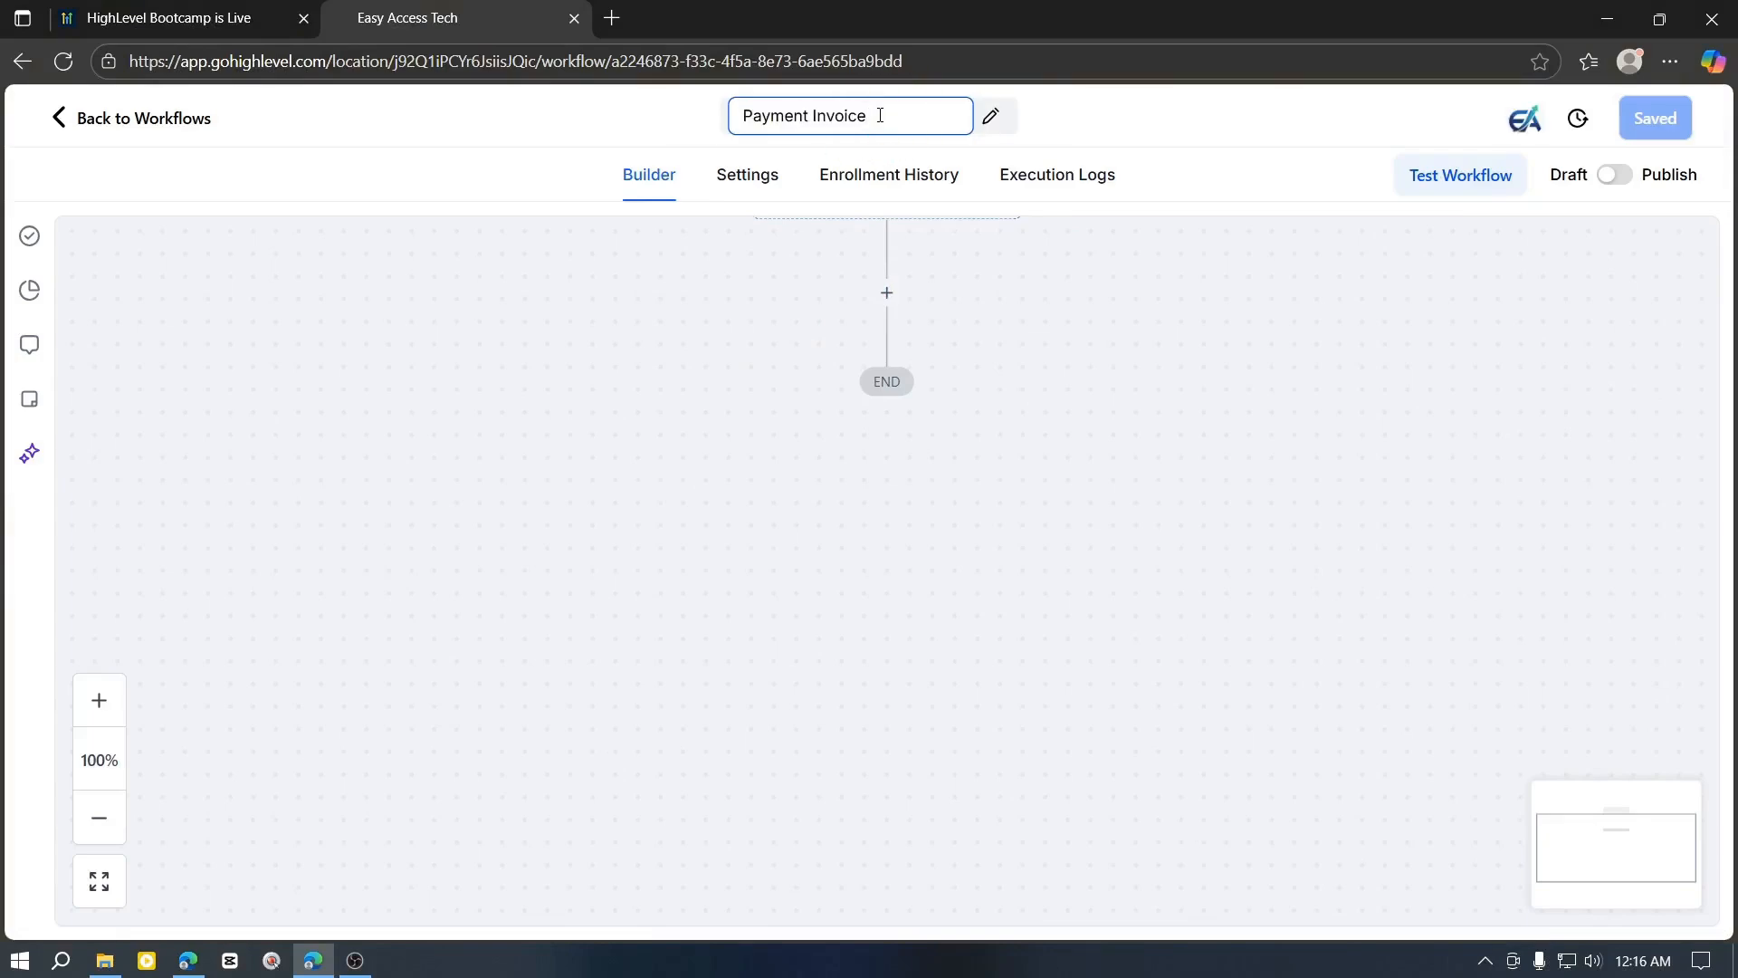
left_click(1008, 276)
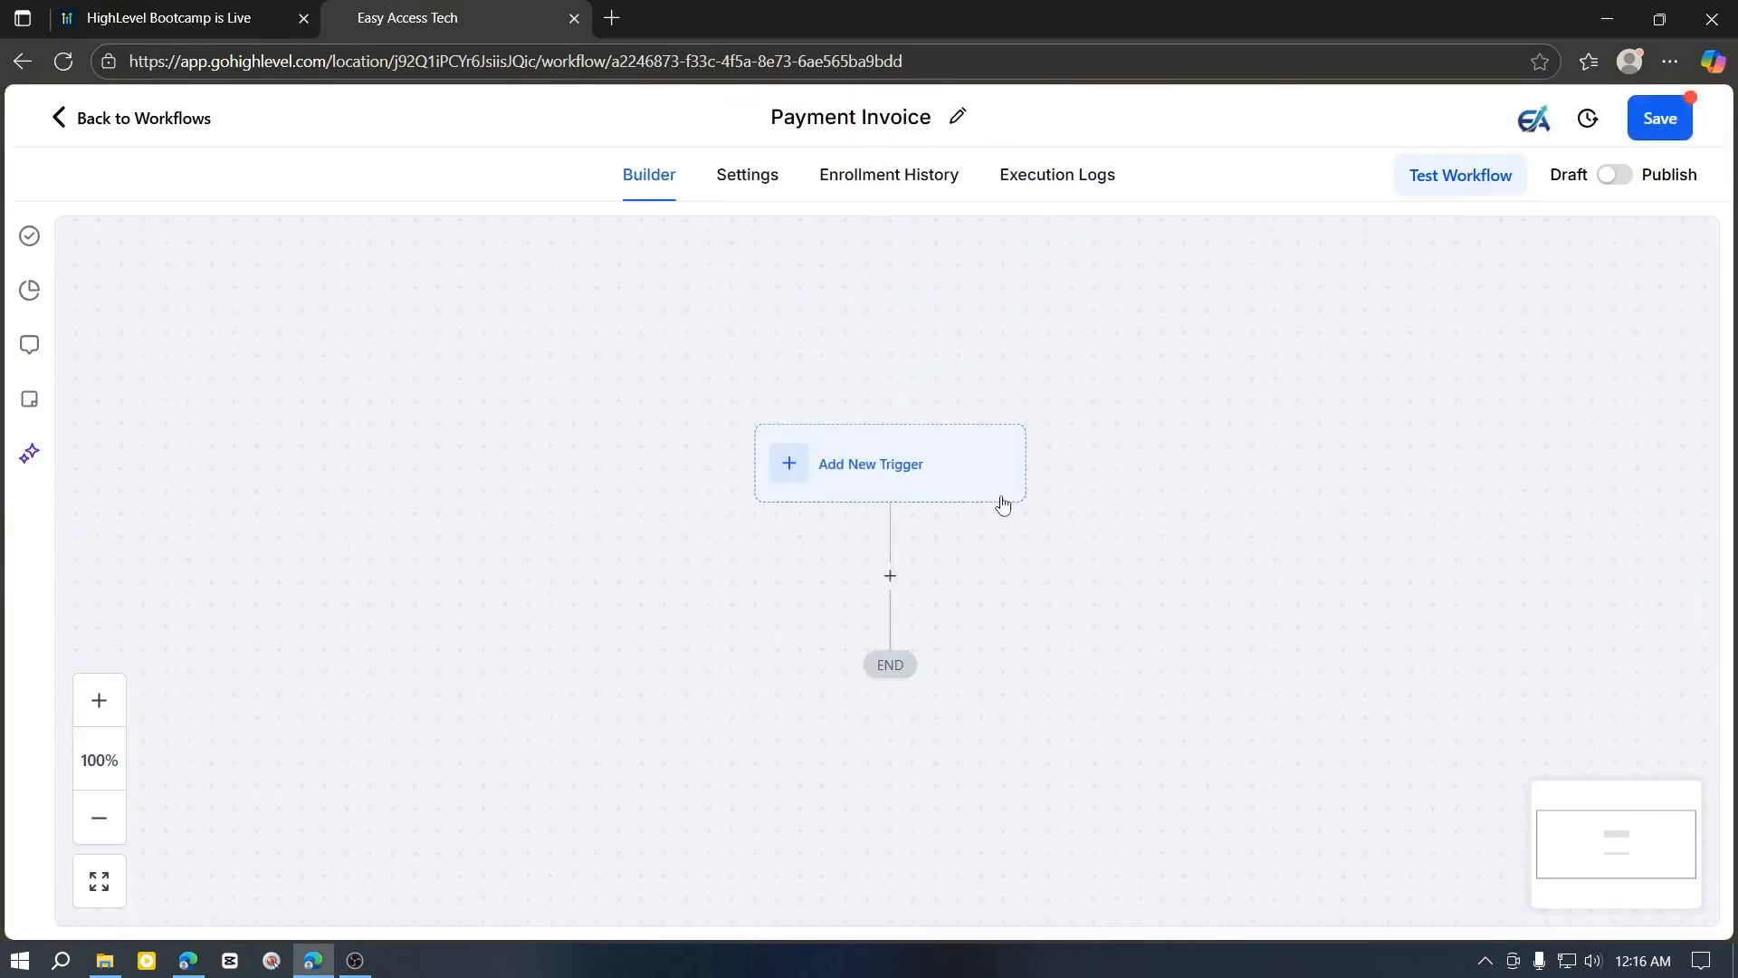
left_click(936, 470)
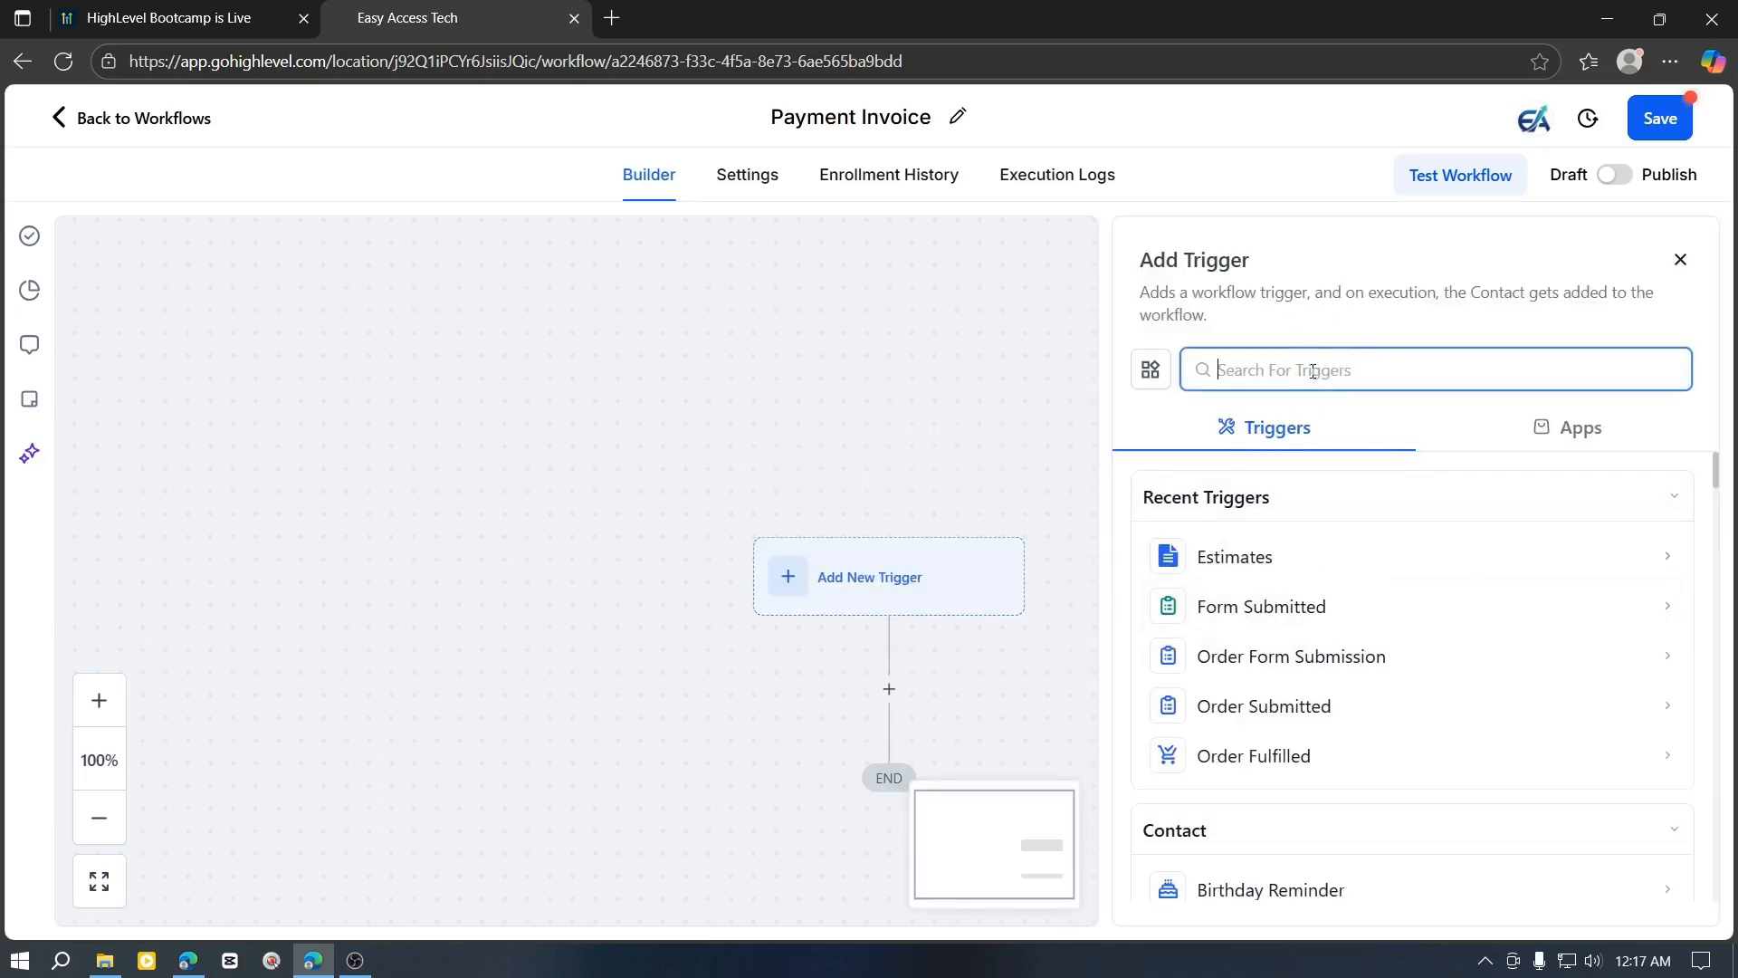
type("mem")
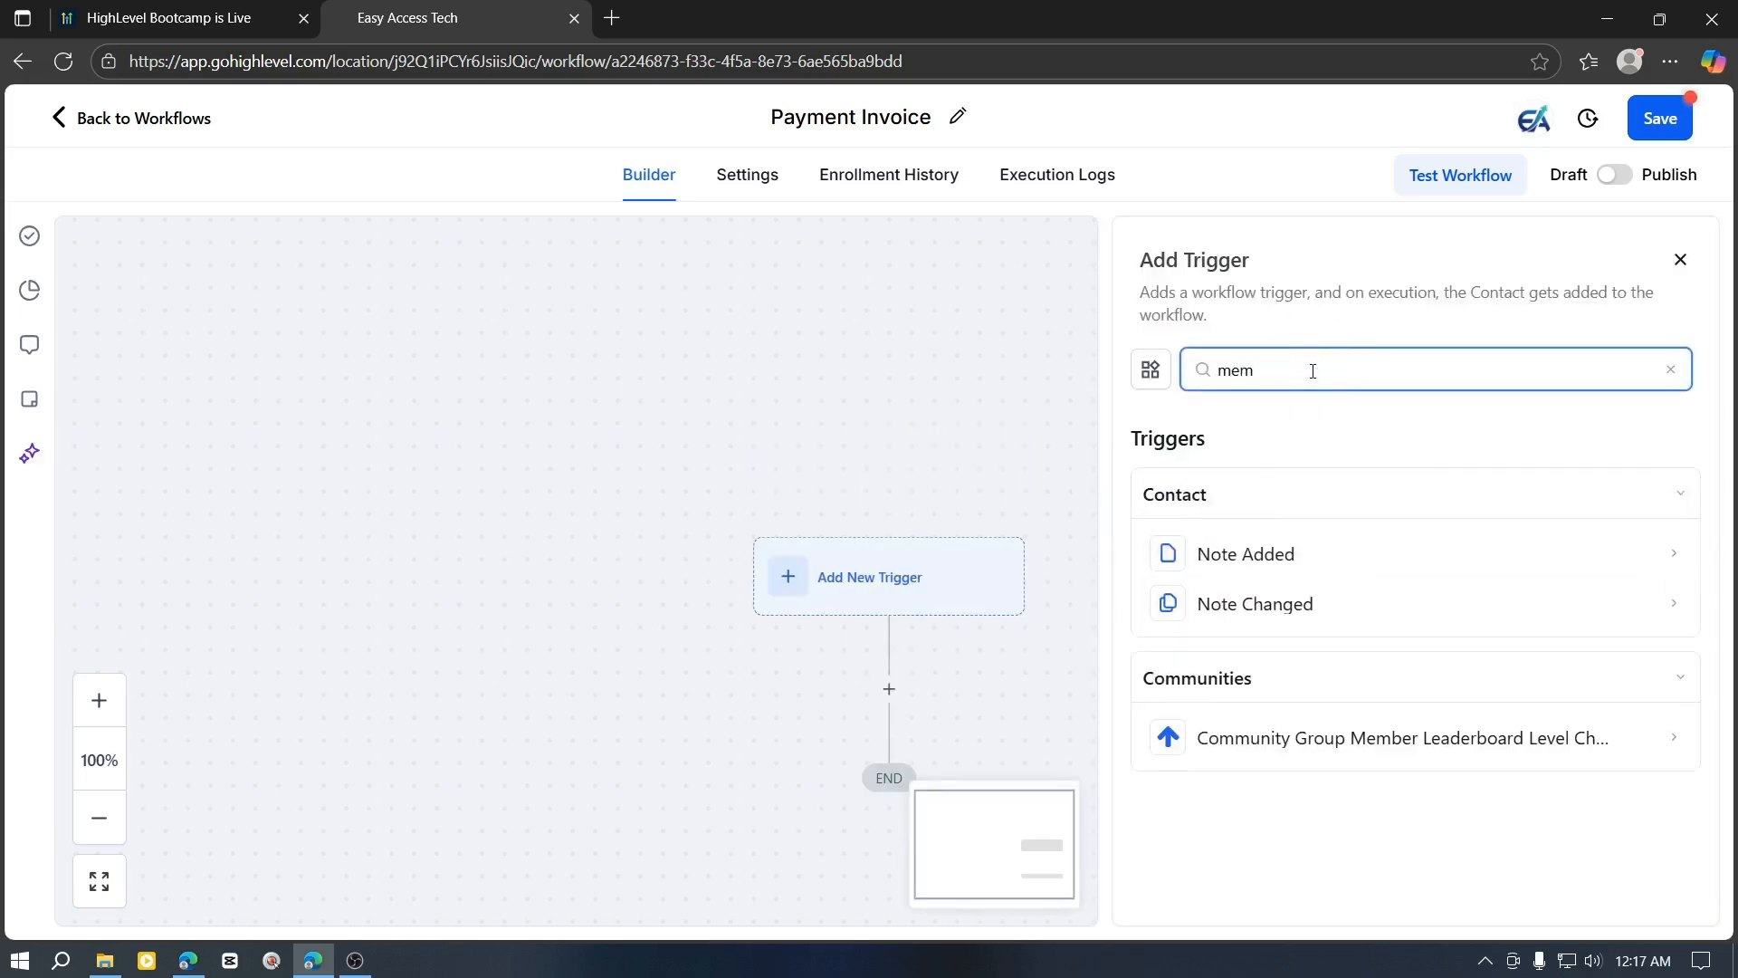
key("BackSpace")
key("BackSpace")
key("BackSpace")
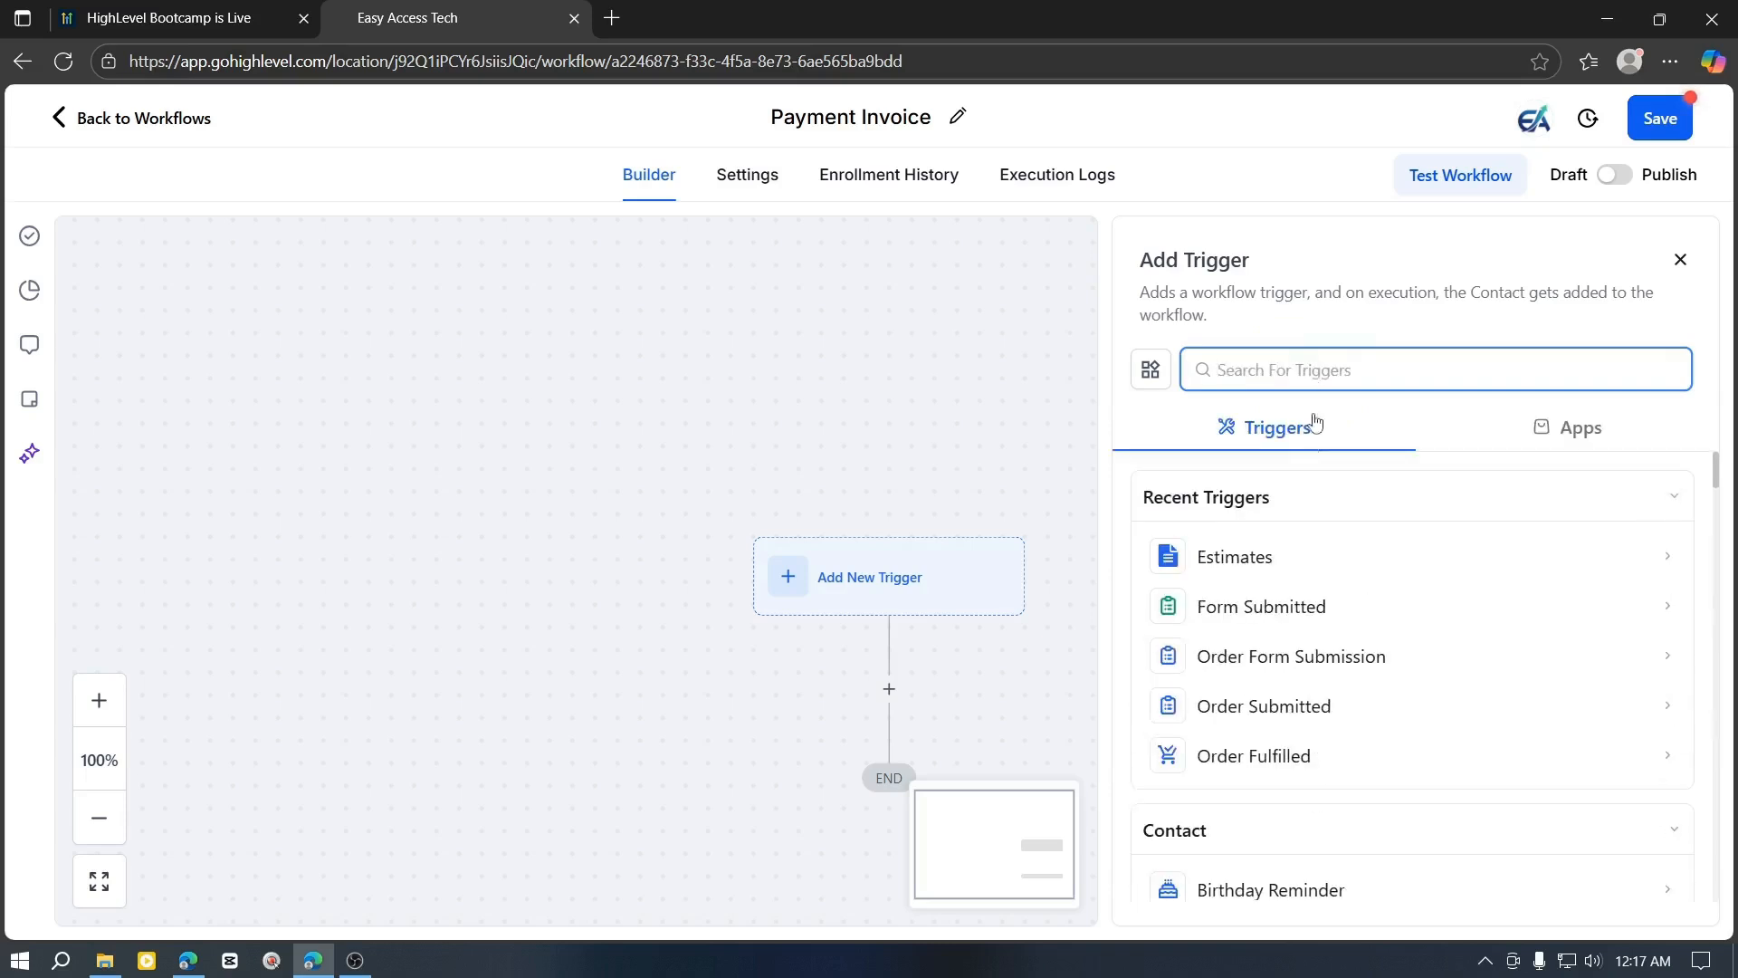
- Add a Form Submitted trigger filtered to "Form is" Automotive Detailing Request Form and save it
left_click(1326, 615)
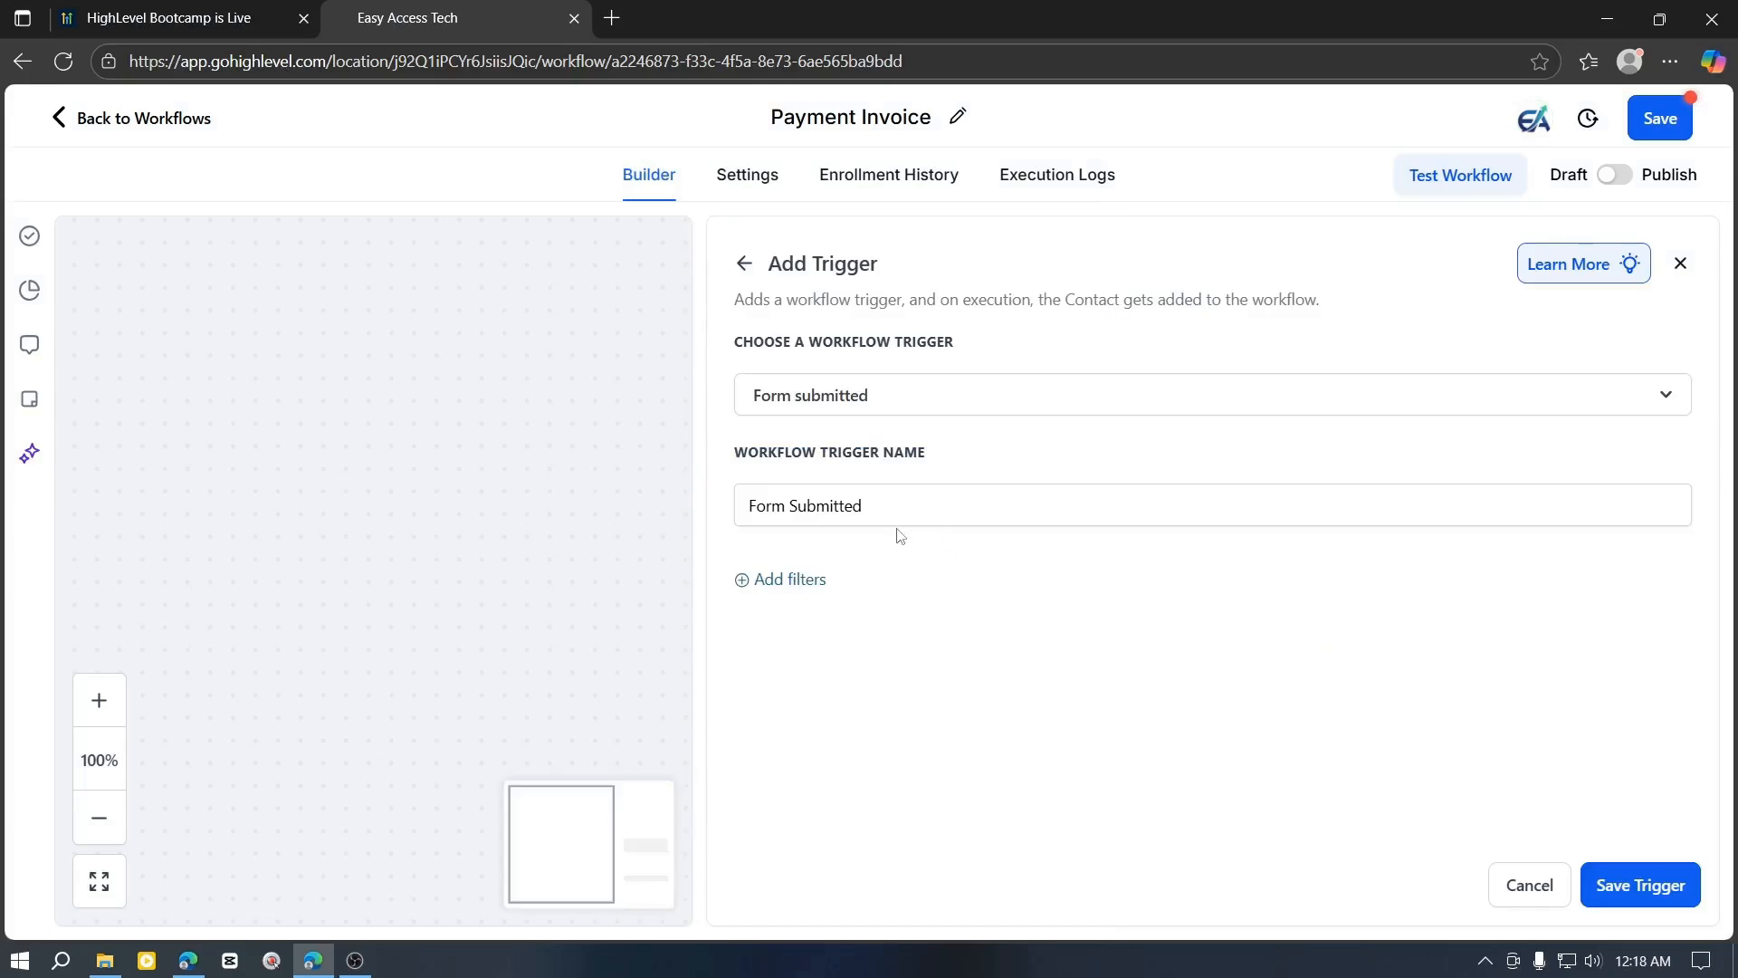
left_click(789, 584)
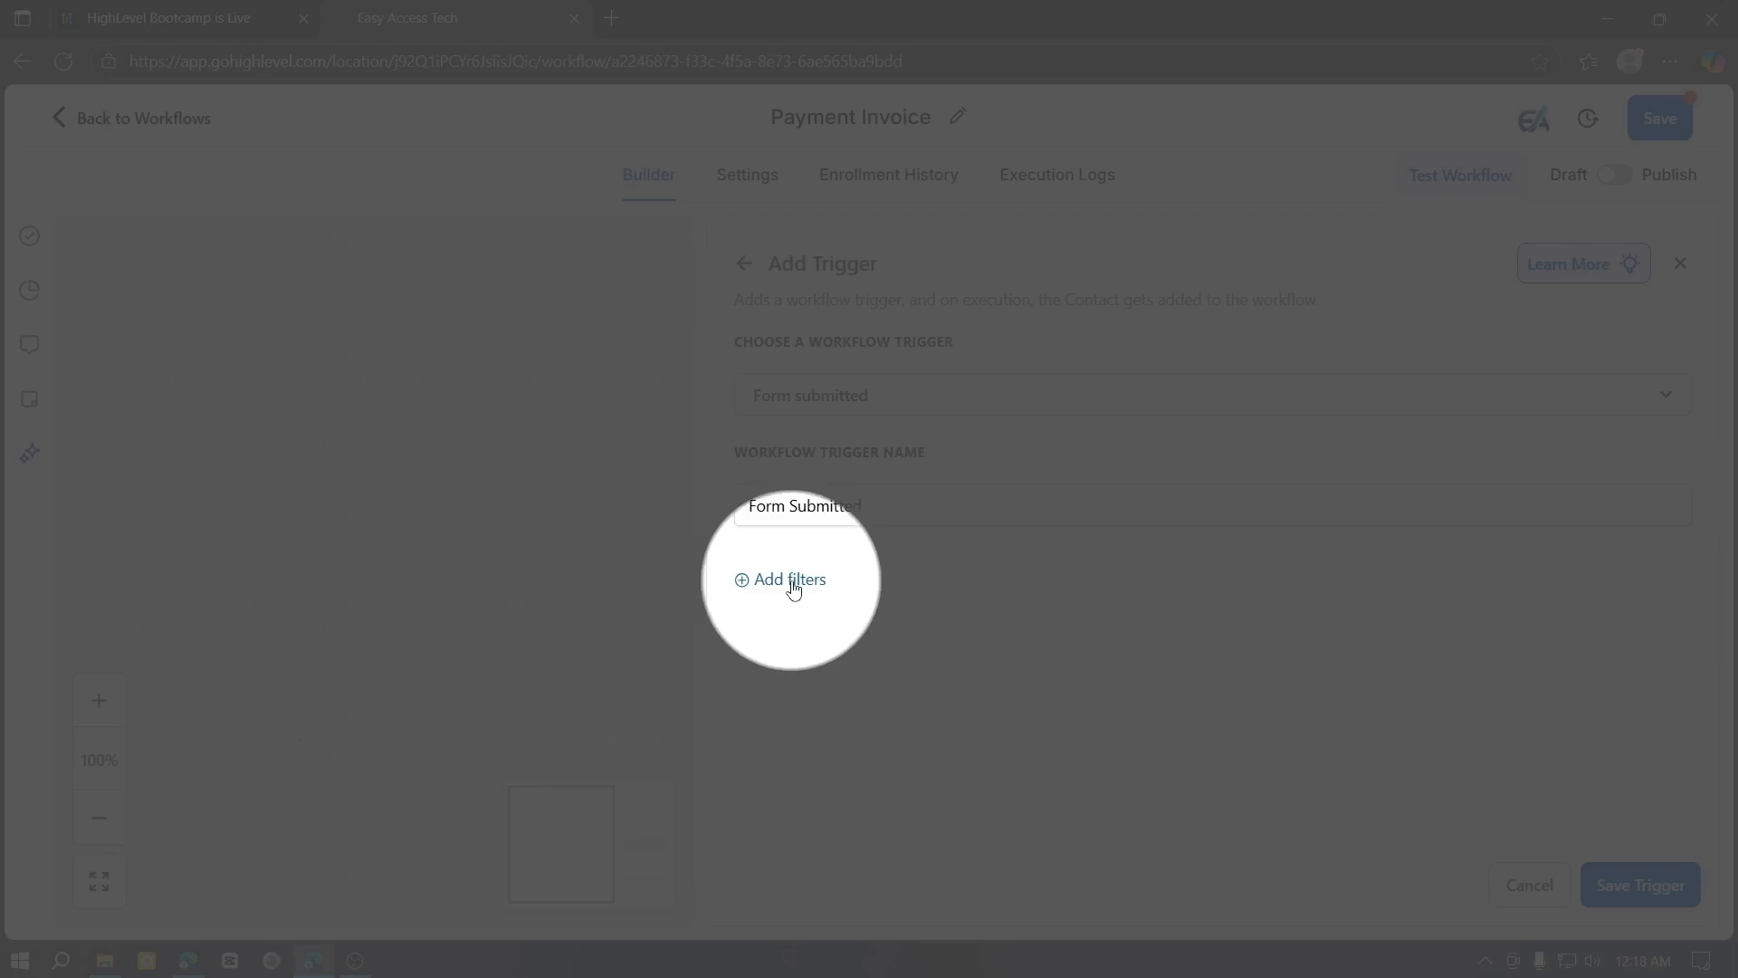
left_click(815, 605)
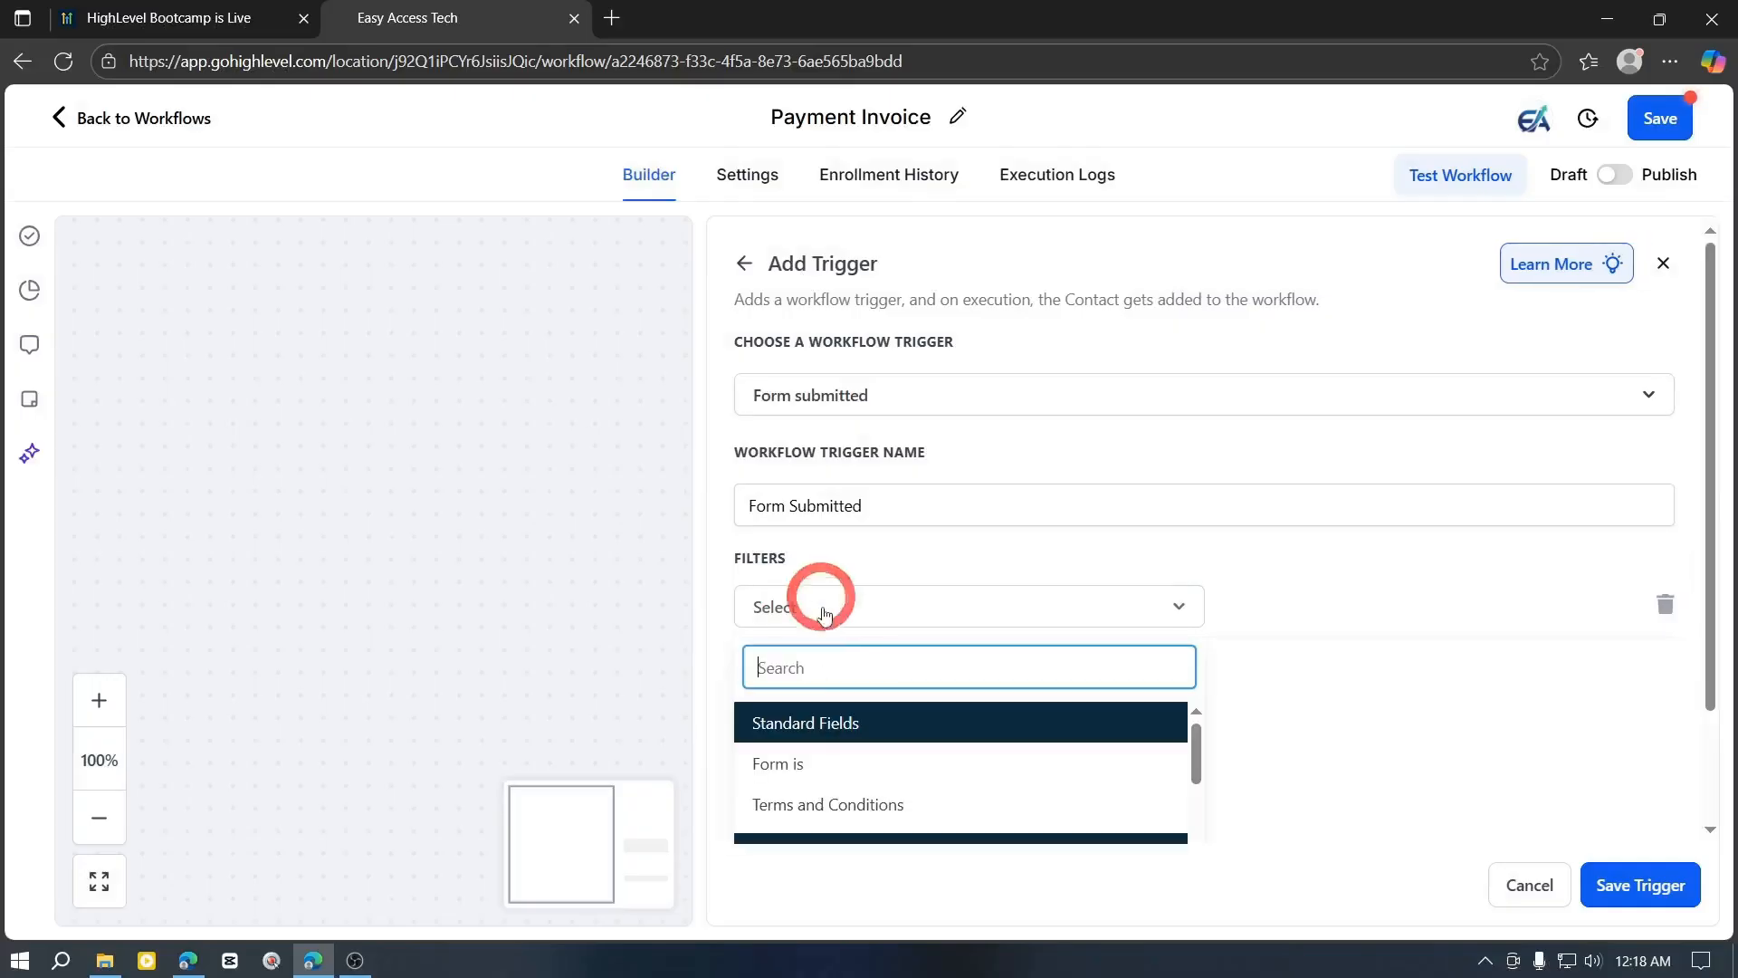
left_click(787, 763)
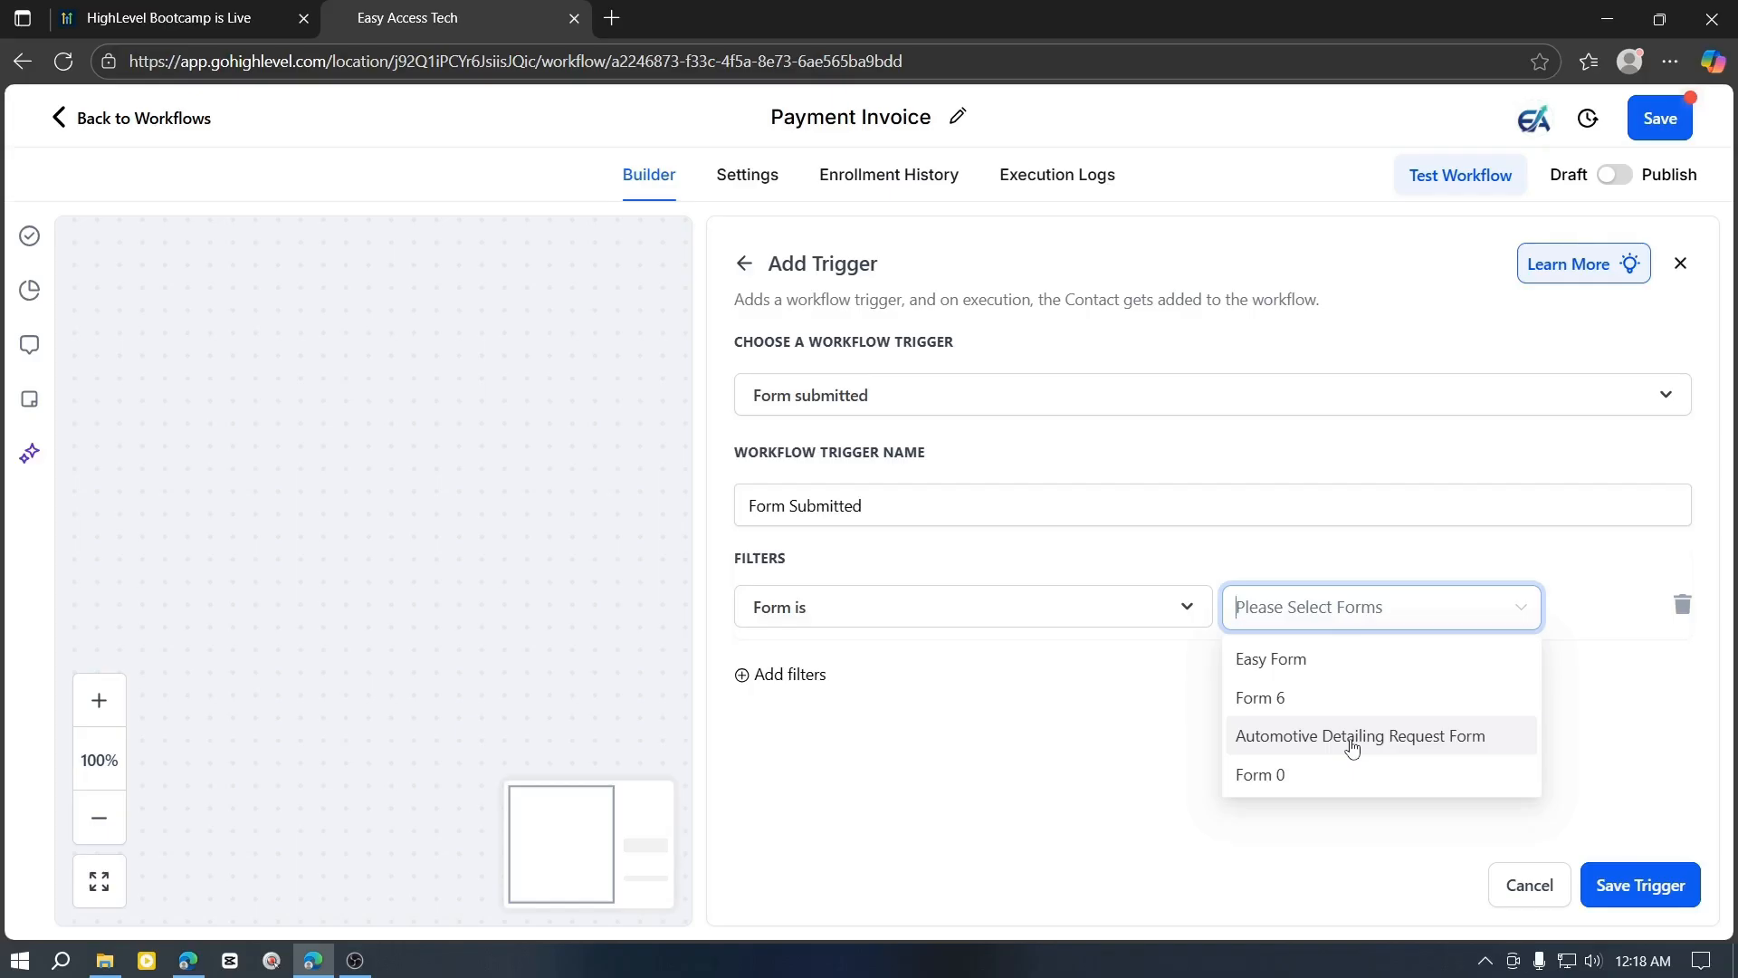
left_click(1351, 738)
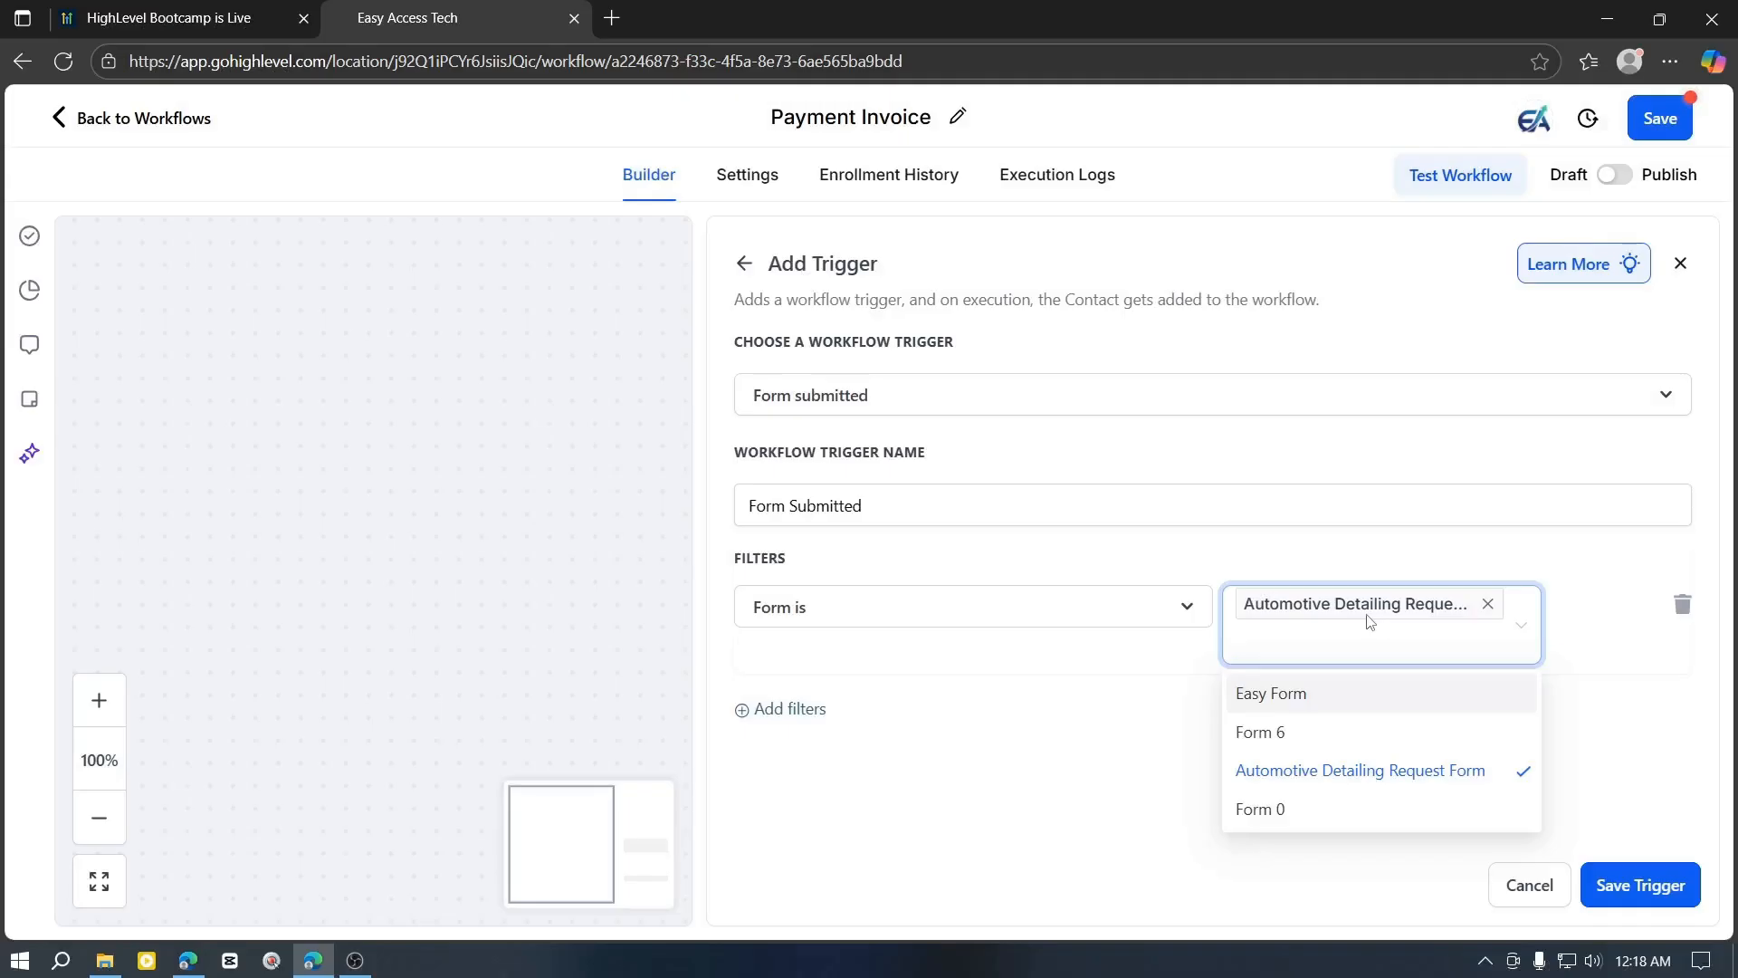
left_click(1148, 717)
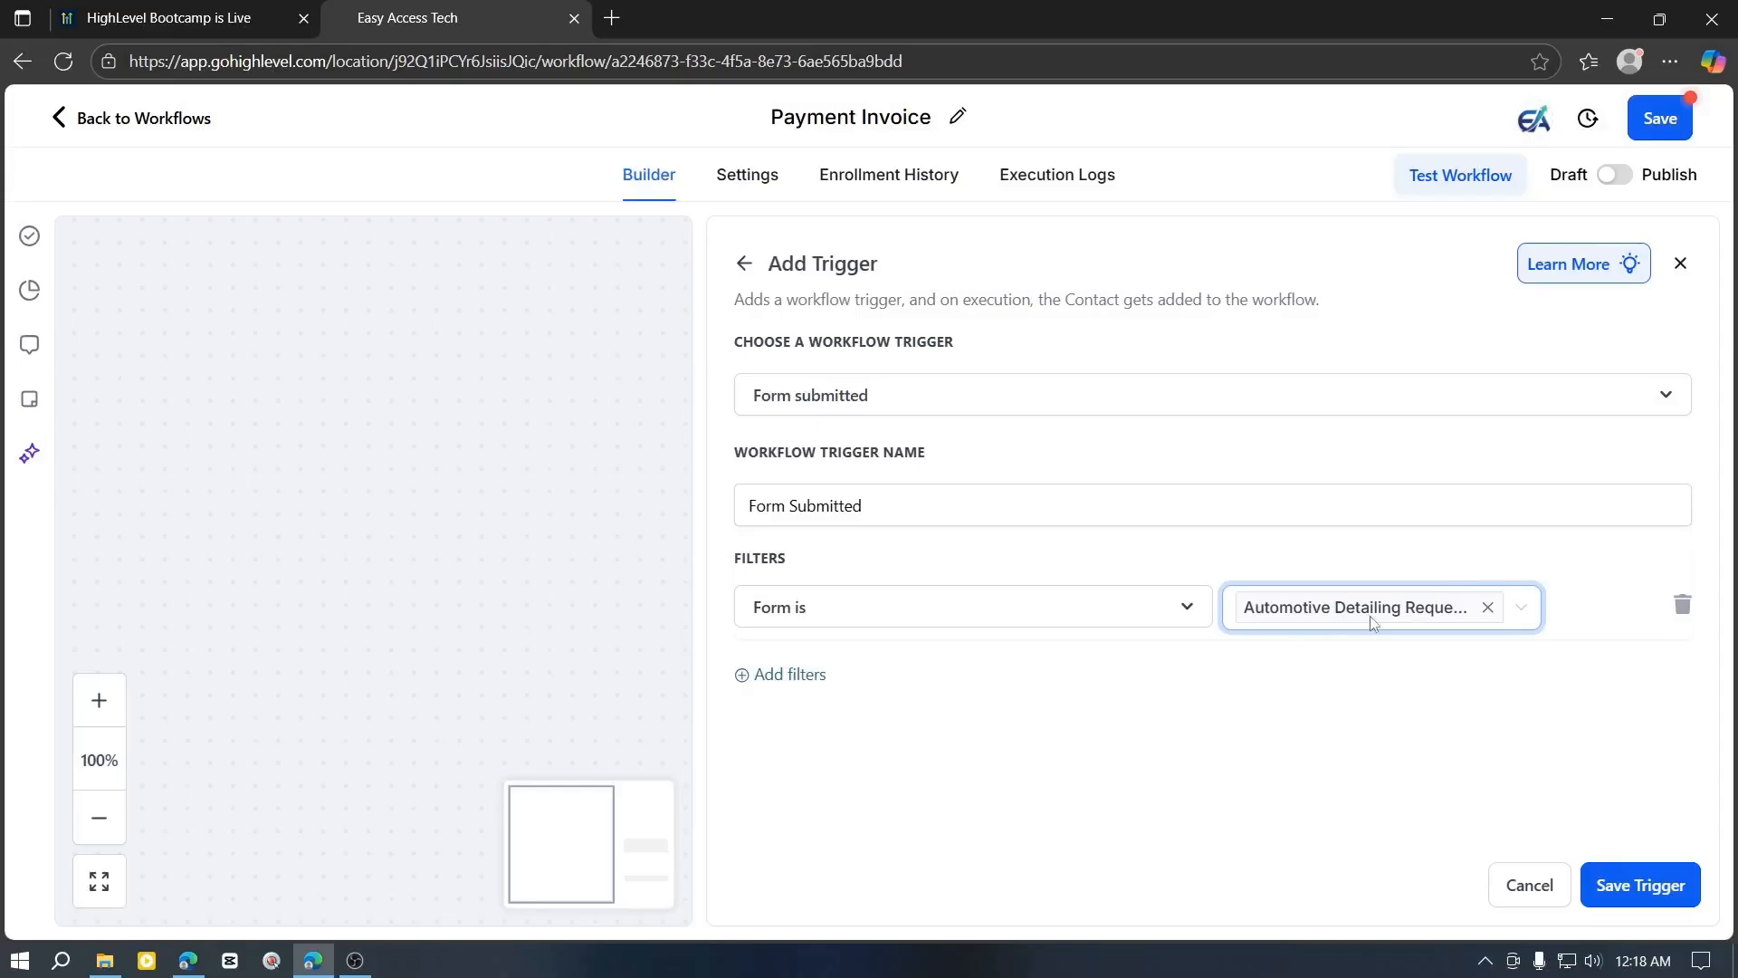
left_click(1662, 896)
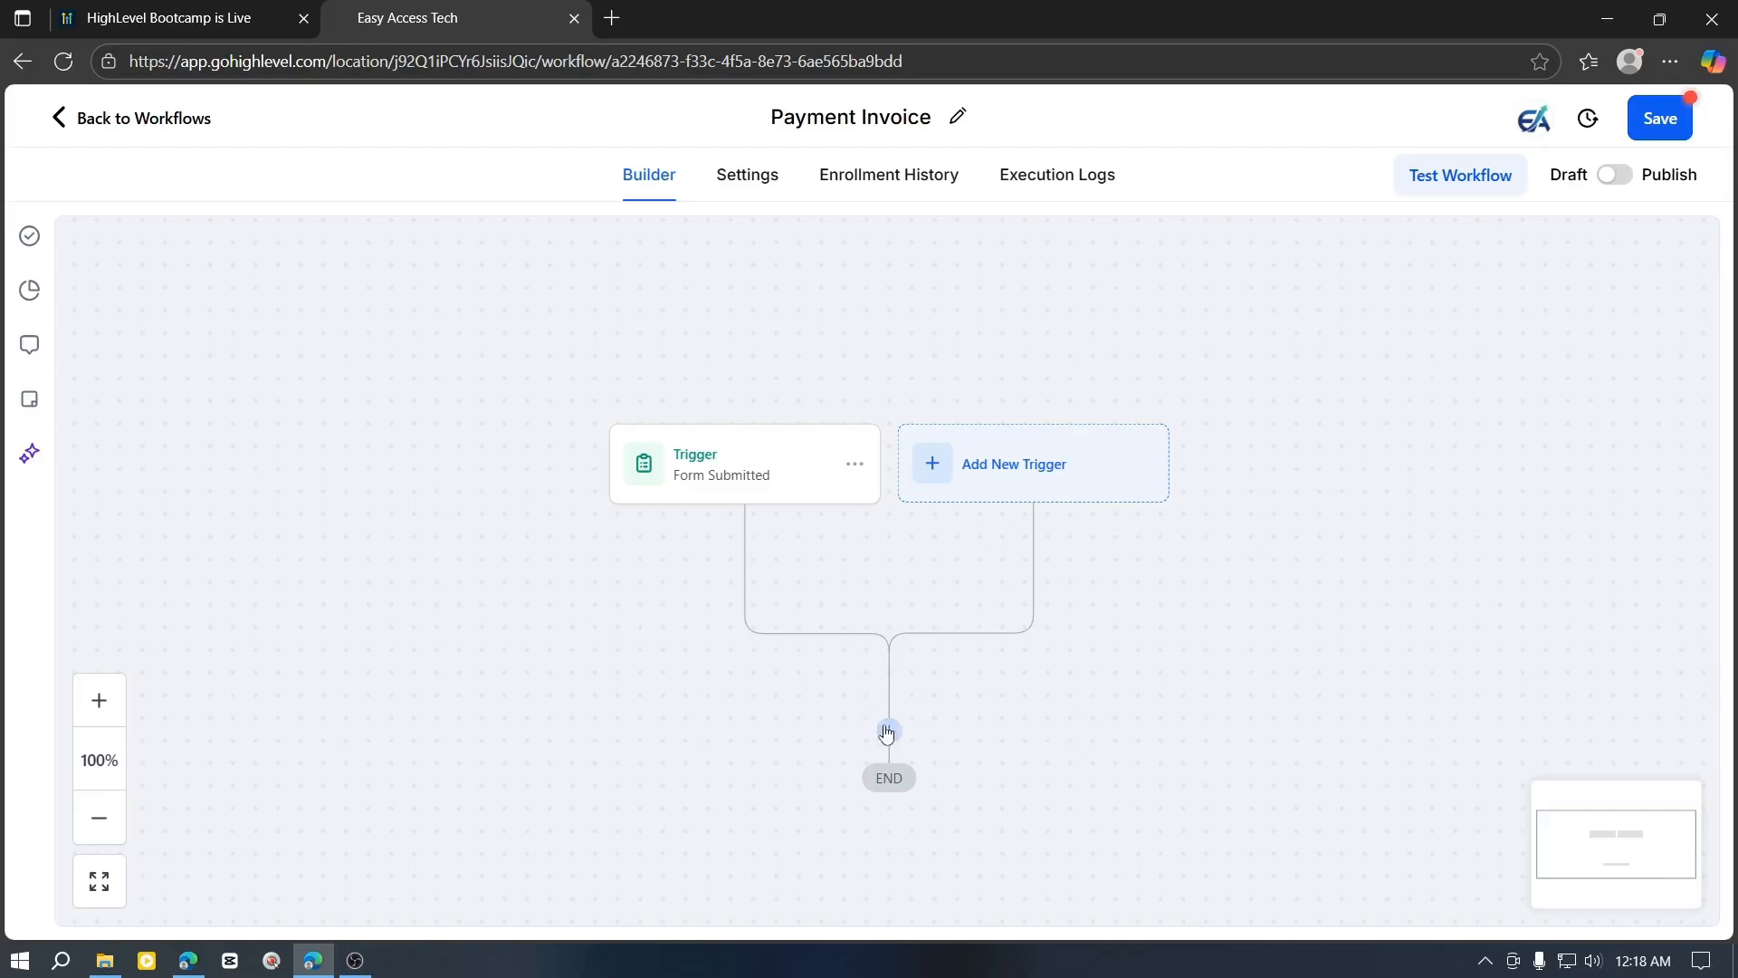
- Find the Wait action and add it to the workflow after the Form Submitted trigger
left_click(889, 730)
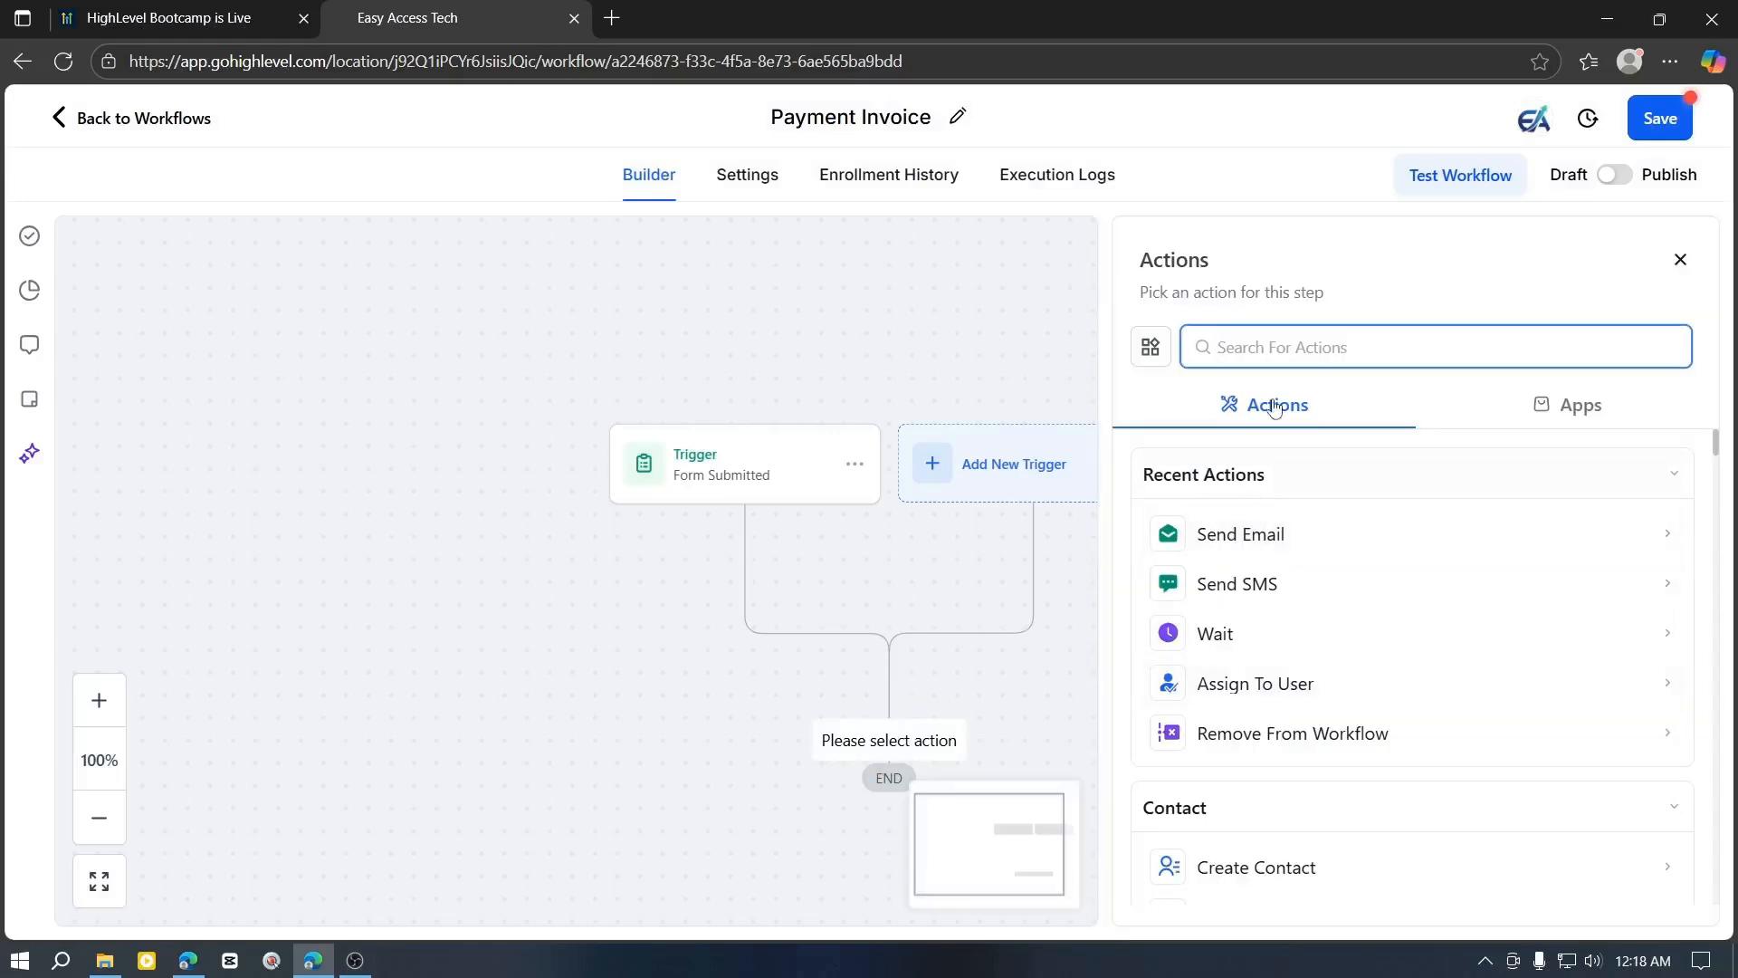
left_click(1298, 360)
type("wait")
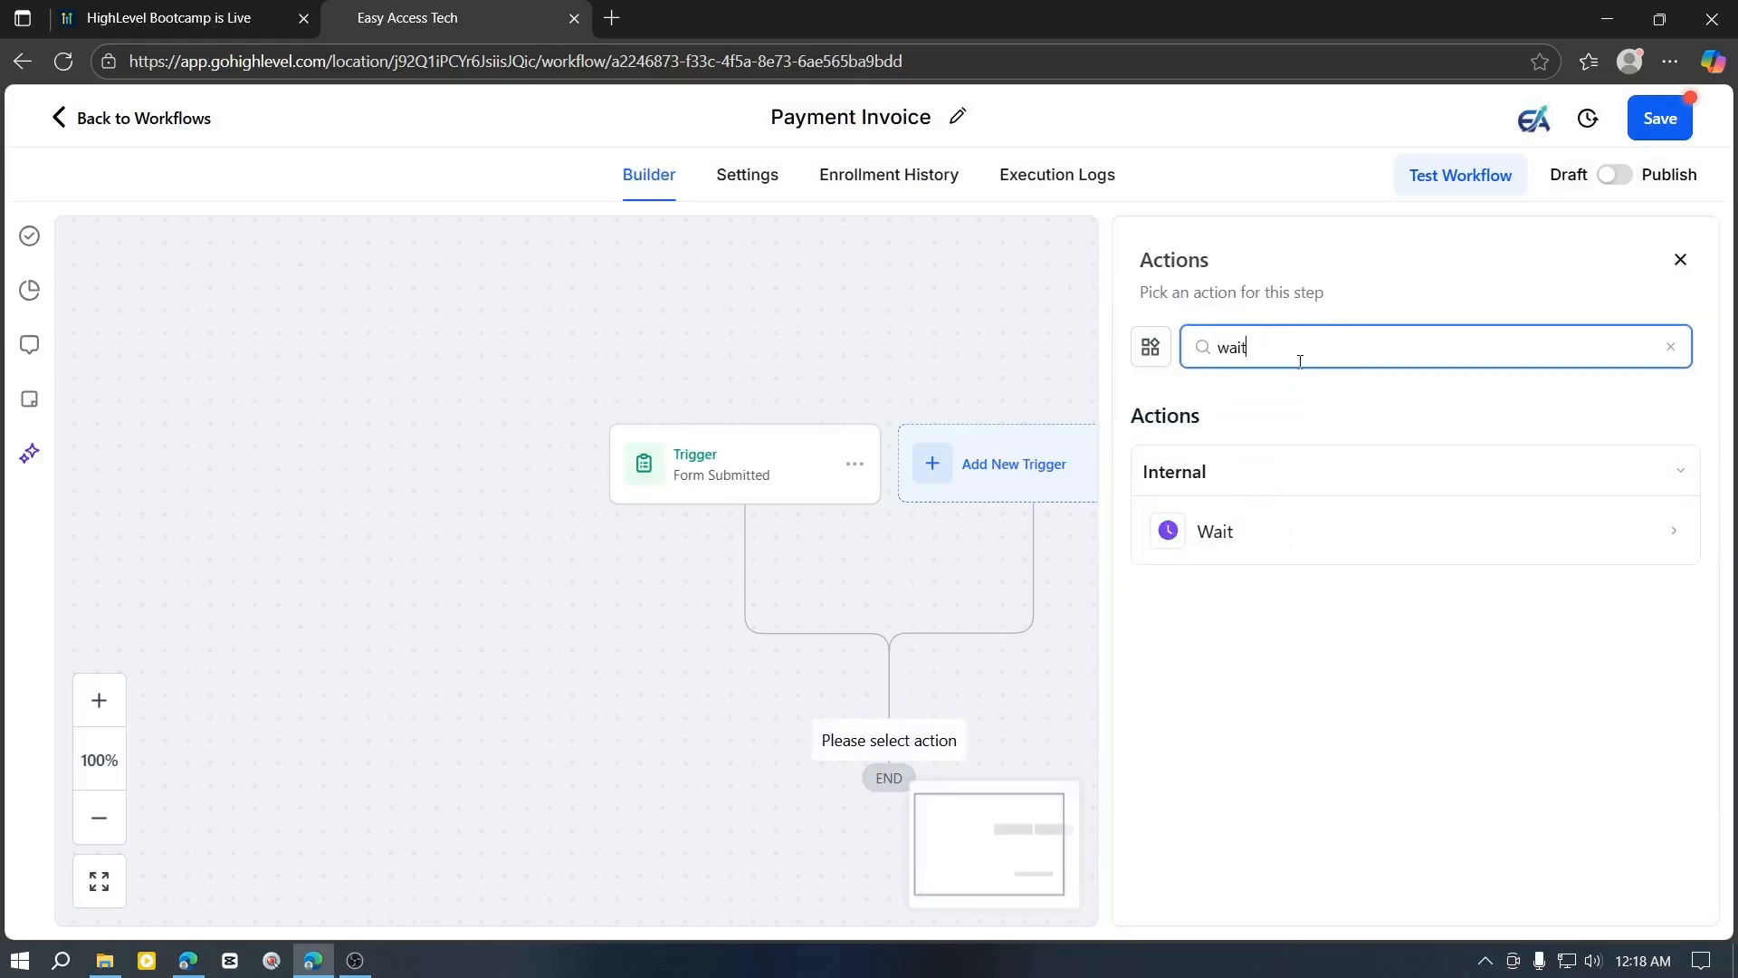
left_click(1308, 541)
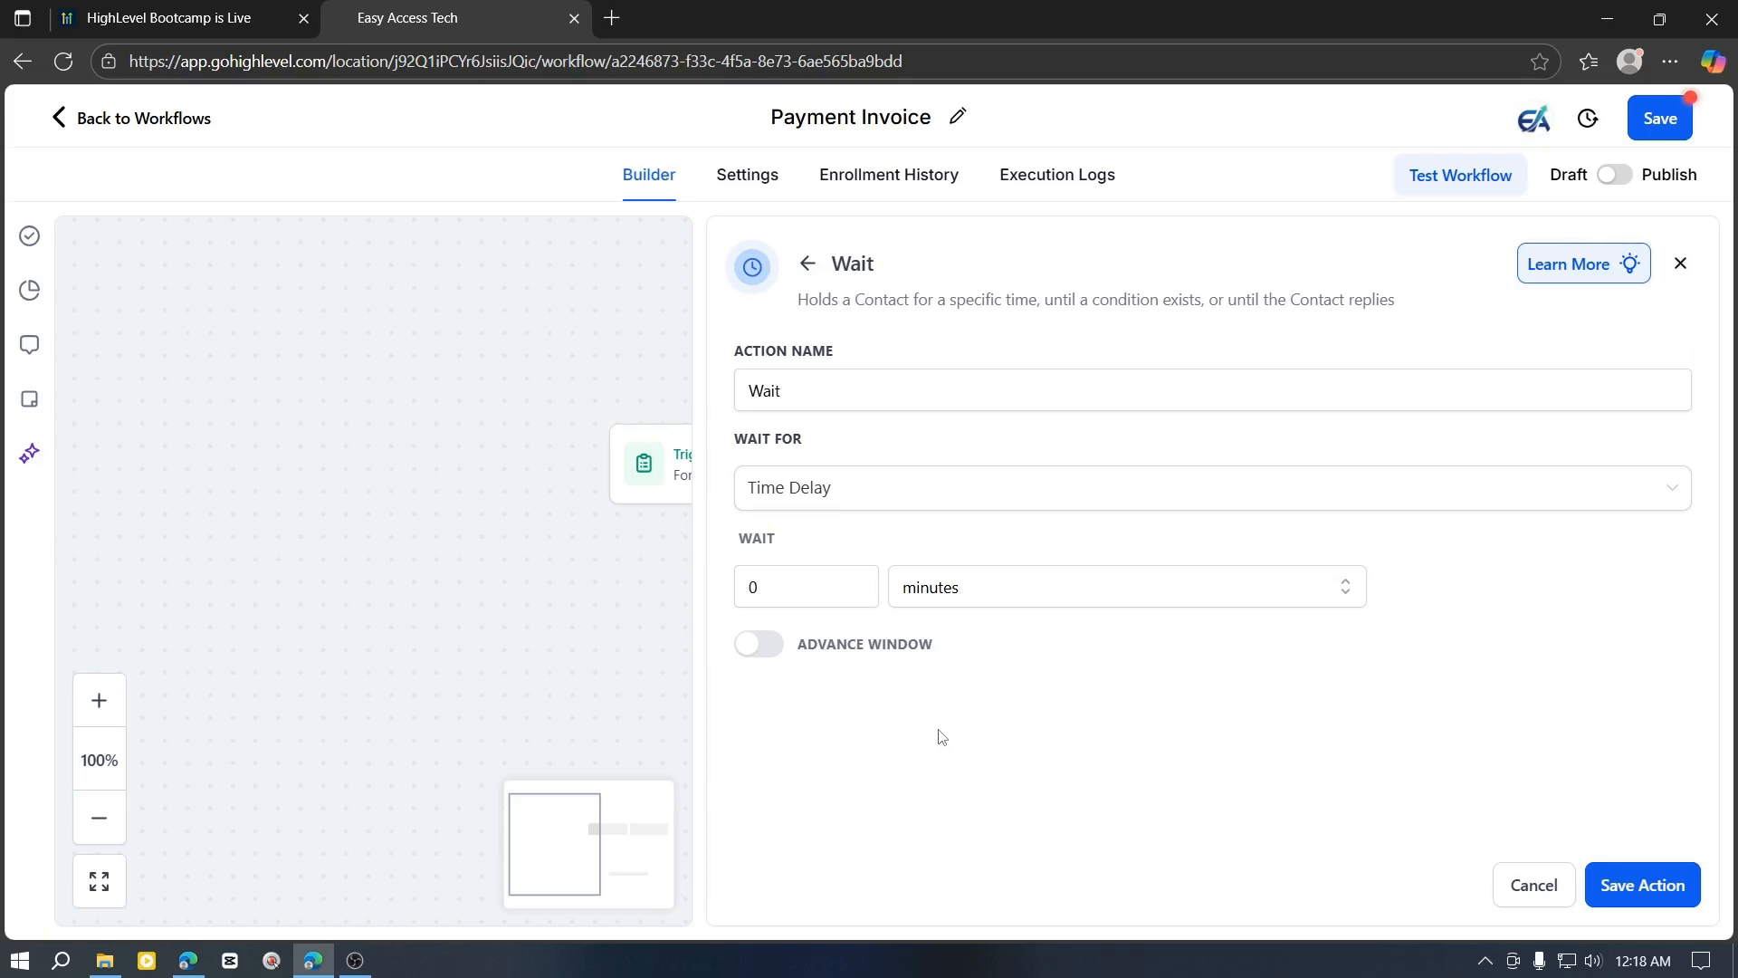
- Configure the Wait action as a Time Delay of 30 days
left_click(849, 491)
left_click(965, 867)
left_click(811, 584)
left_click(965, 590)
left_click(974, 722)
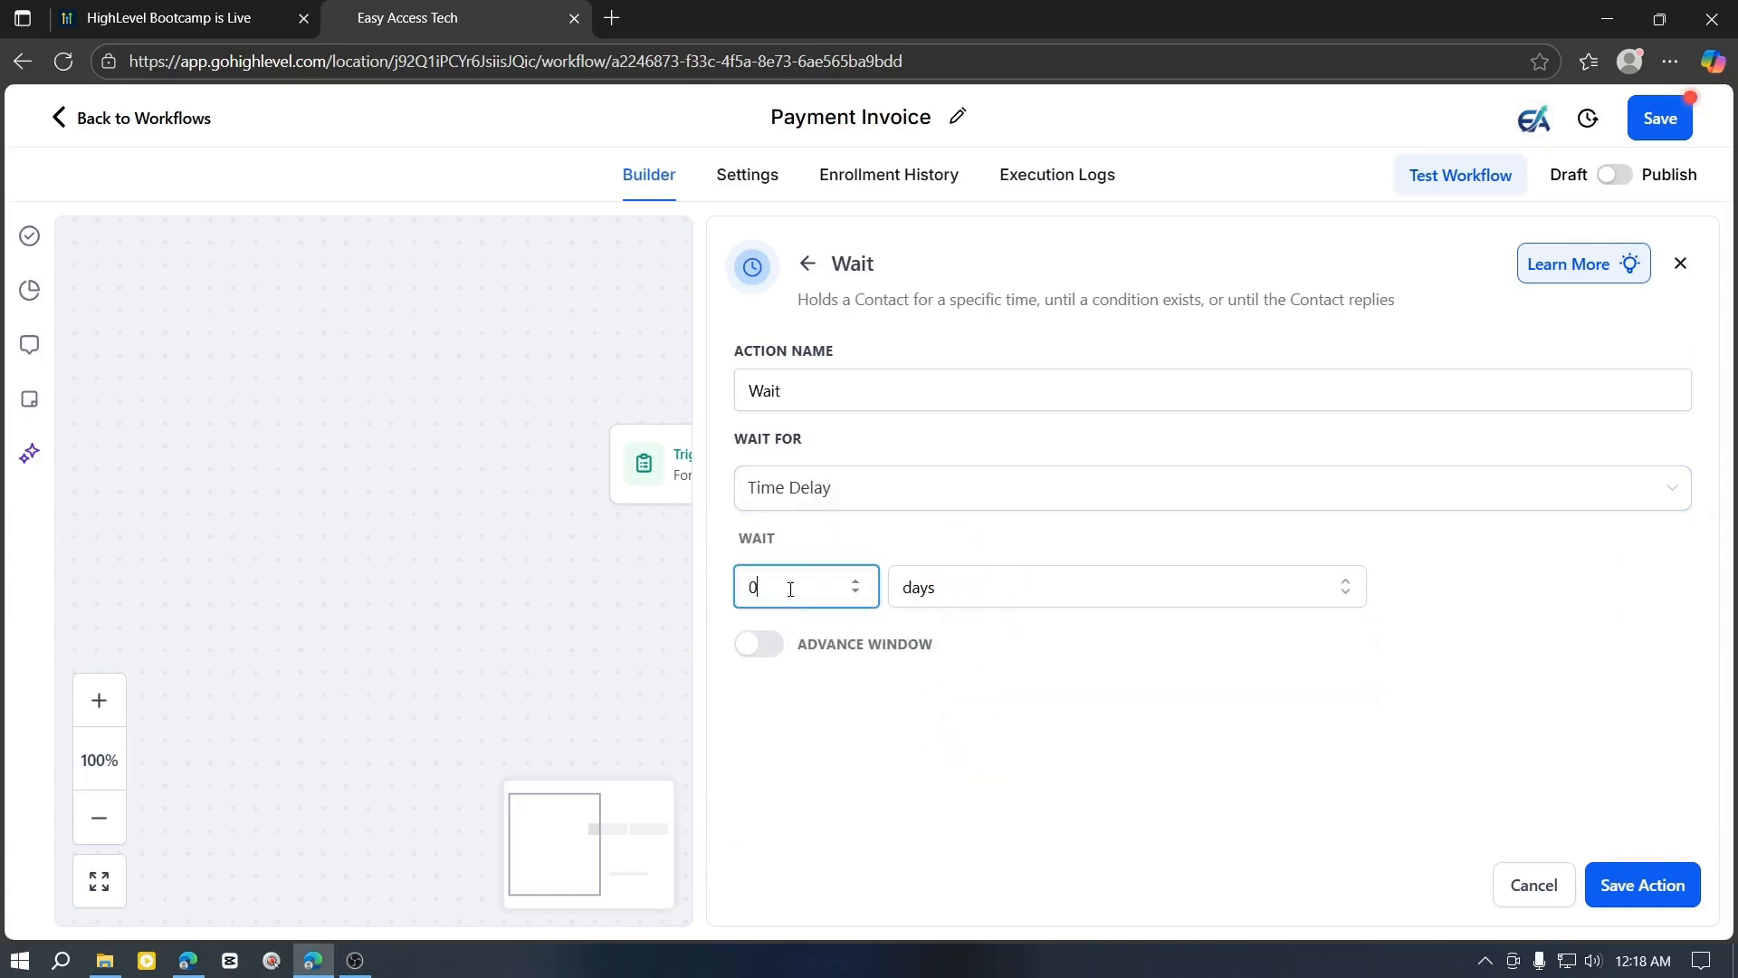
double_click(785, 587)
type("30")
left_click(1003, 744)
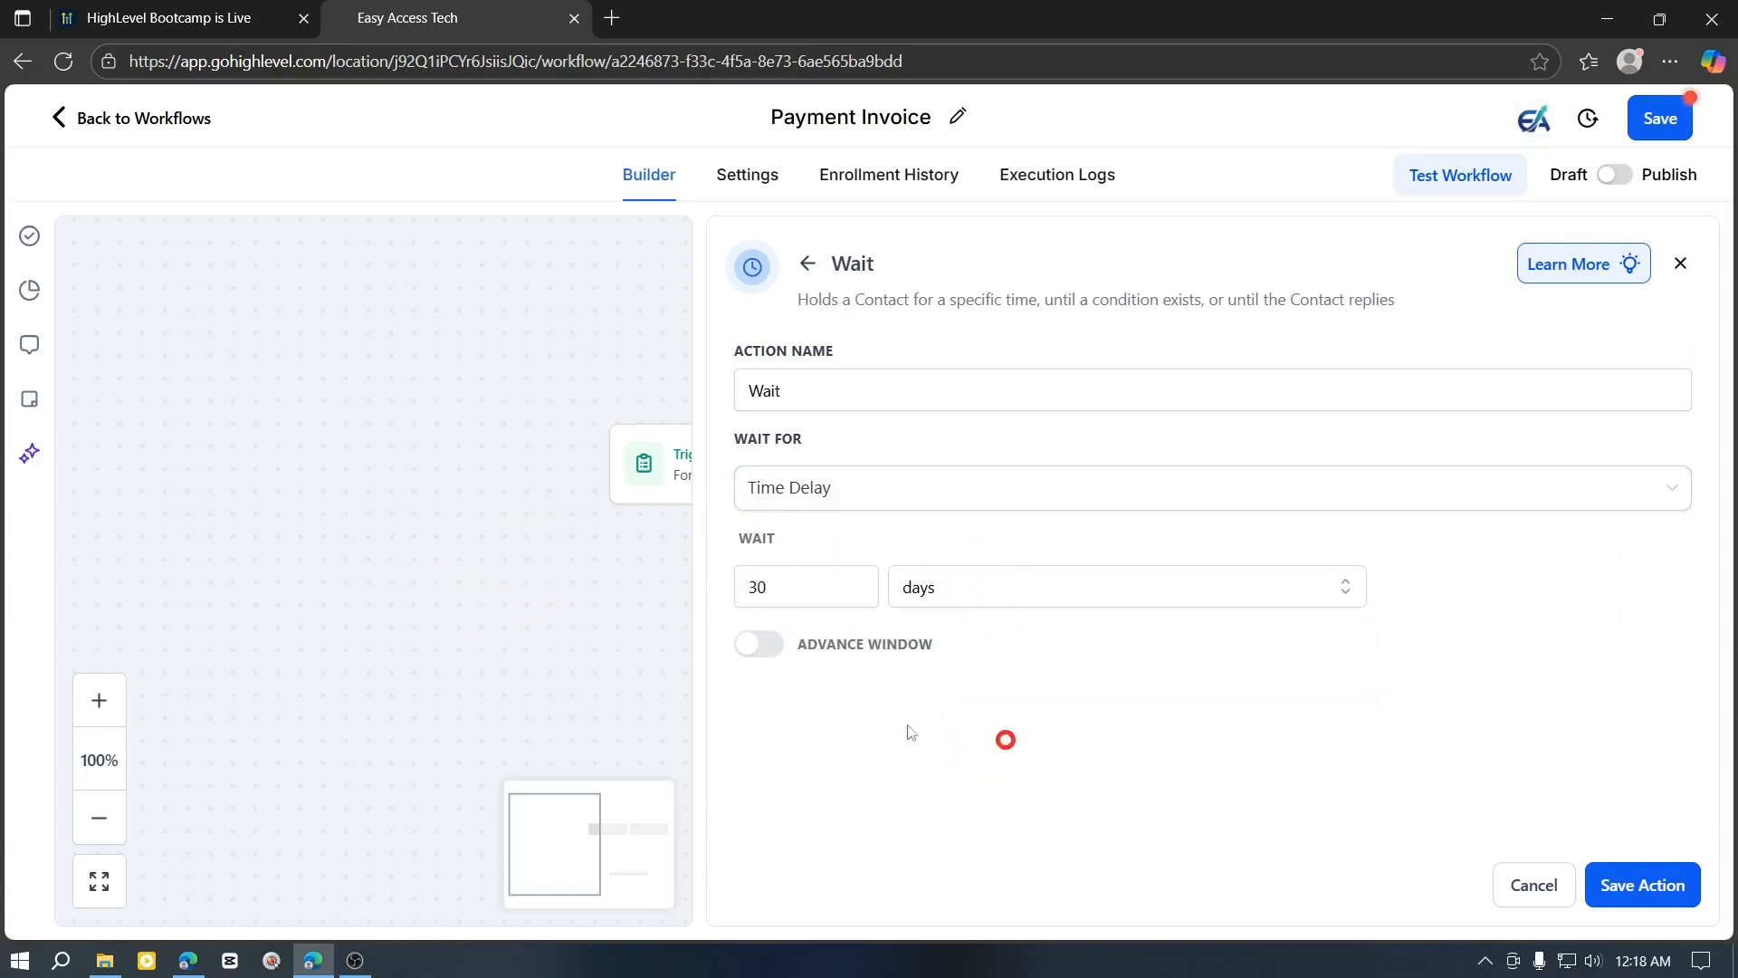
- Save the Wait action and add a Send Invoice action after it in the workflow
left_click(1644, 887)
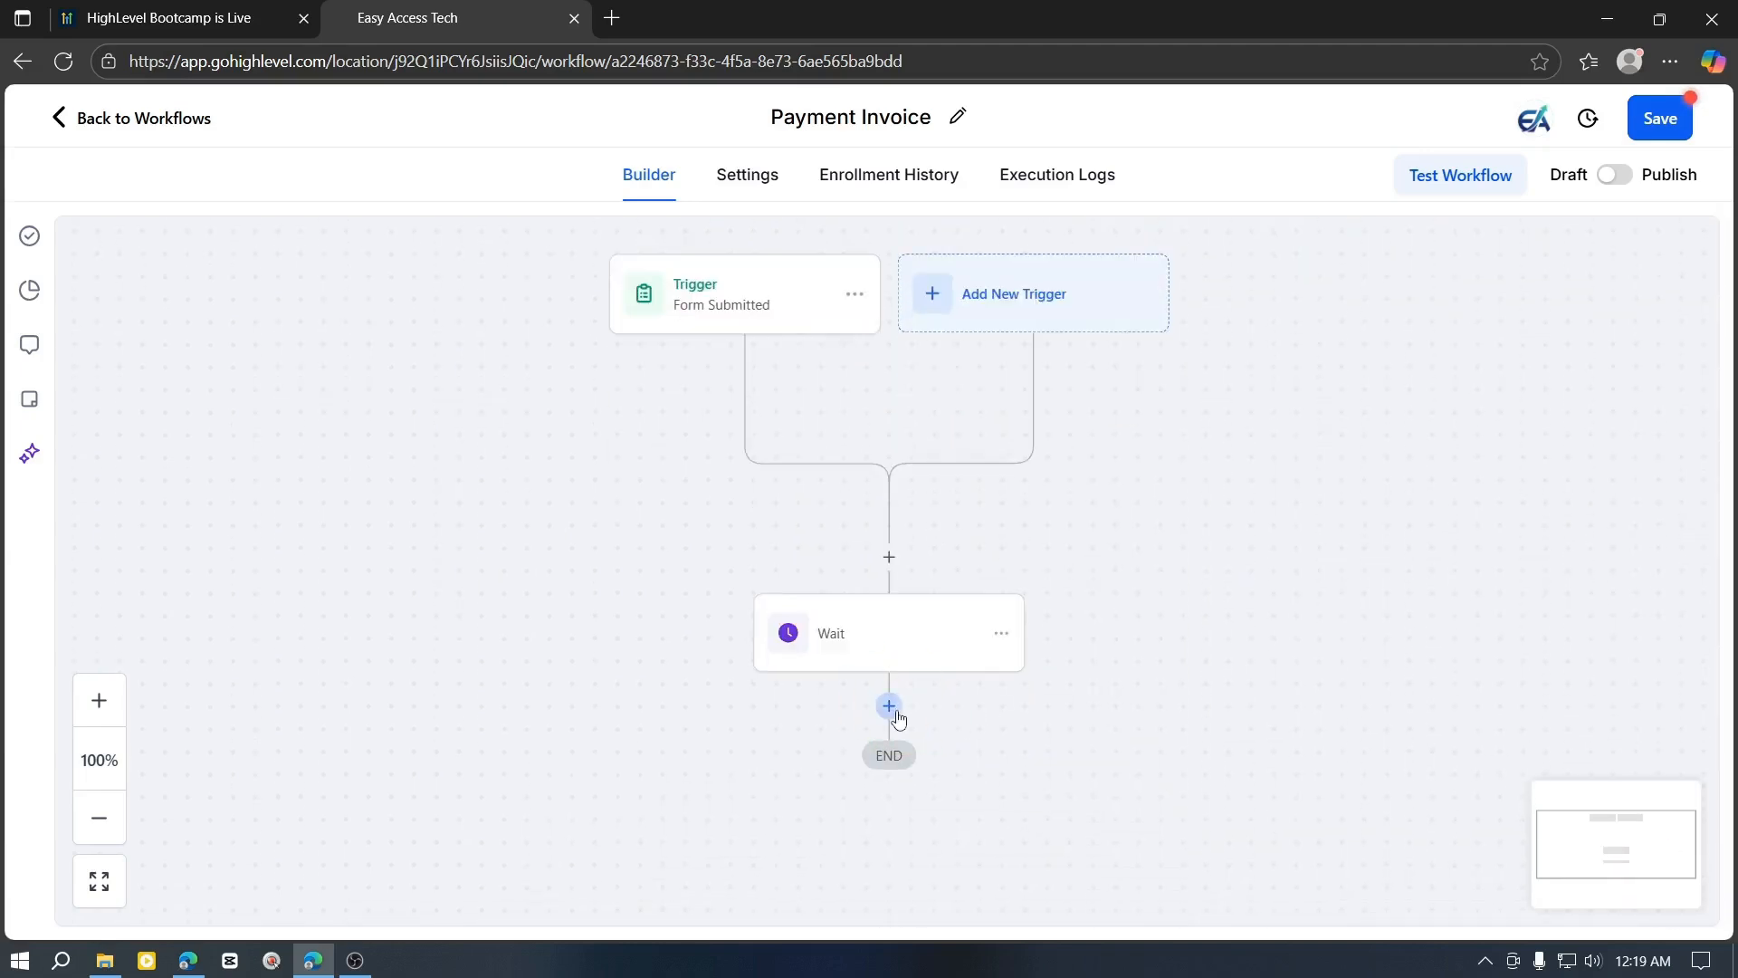
left_click(889, 706)
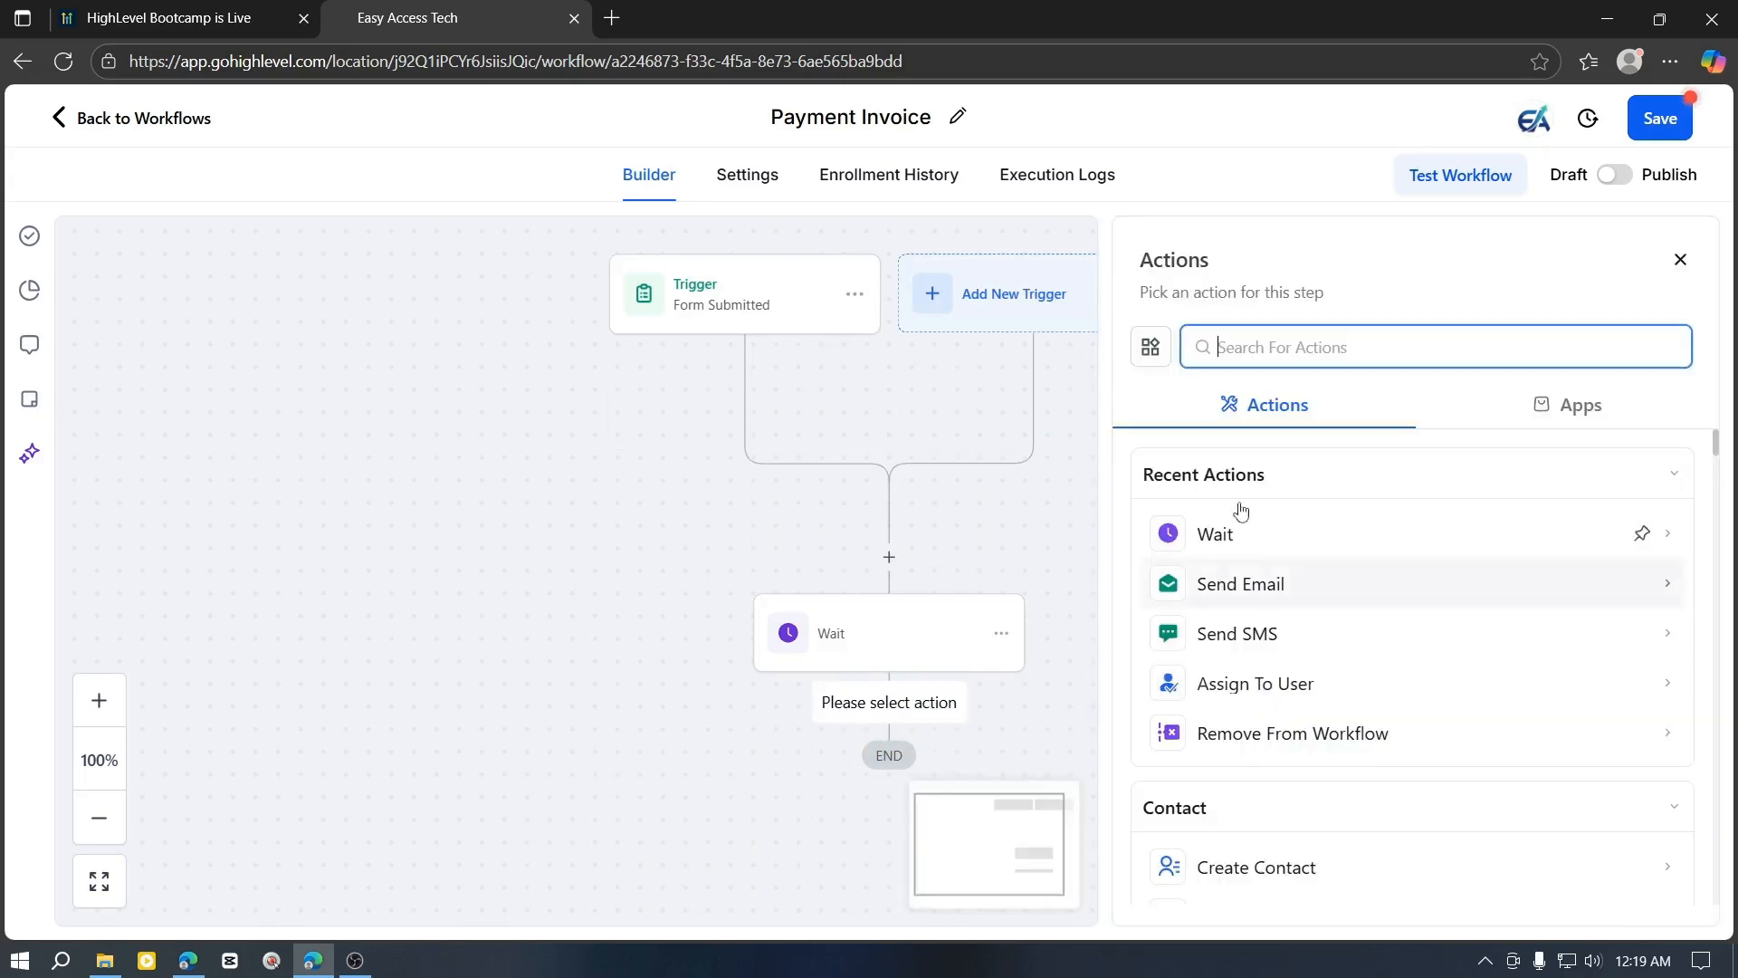
scroll(1231, 507, "down", 1)
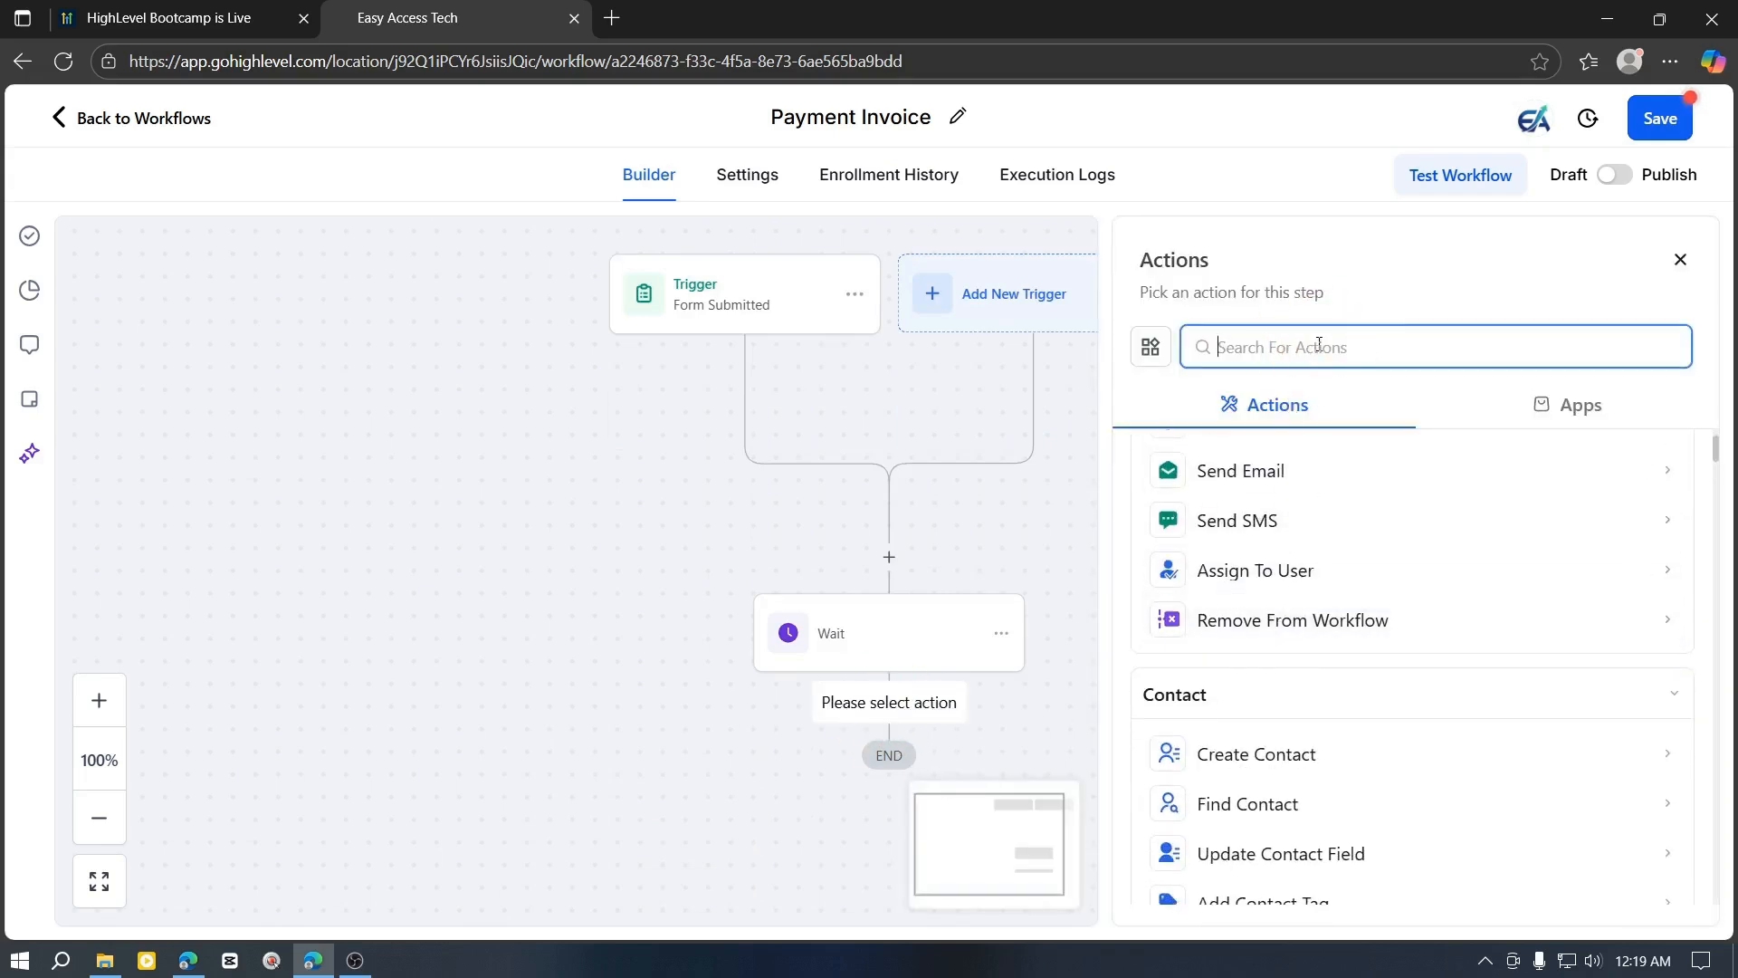
type("invoi")
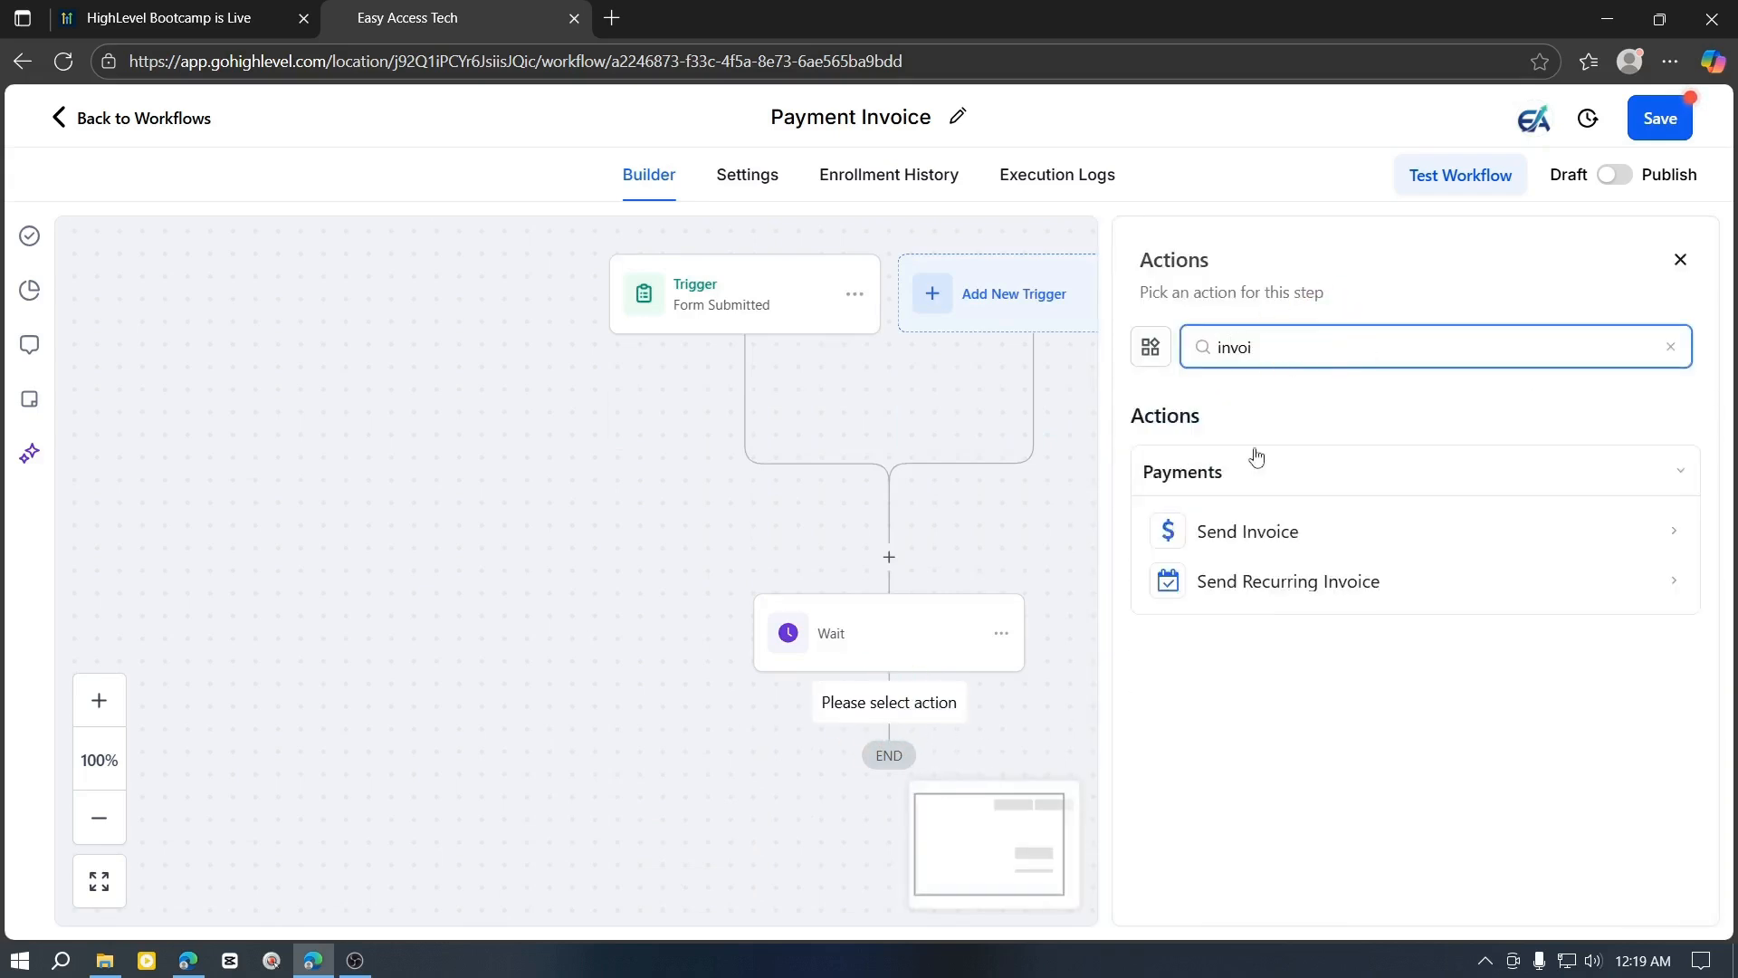
left_click(1276, 541)
- Set the Send Invoice action's From User to Team Member 1
left_click(1236, 475)
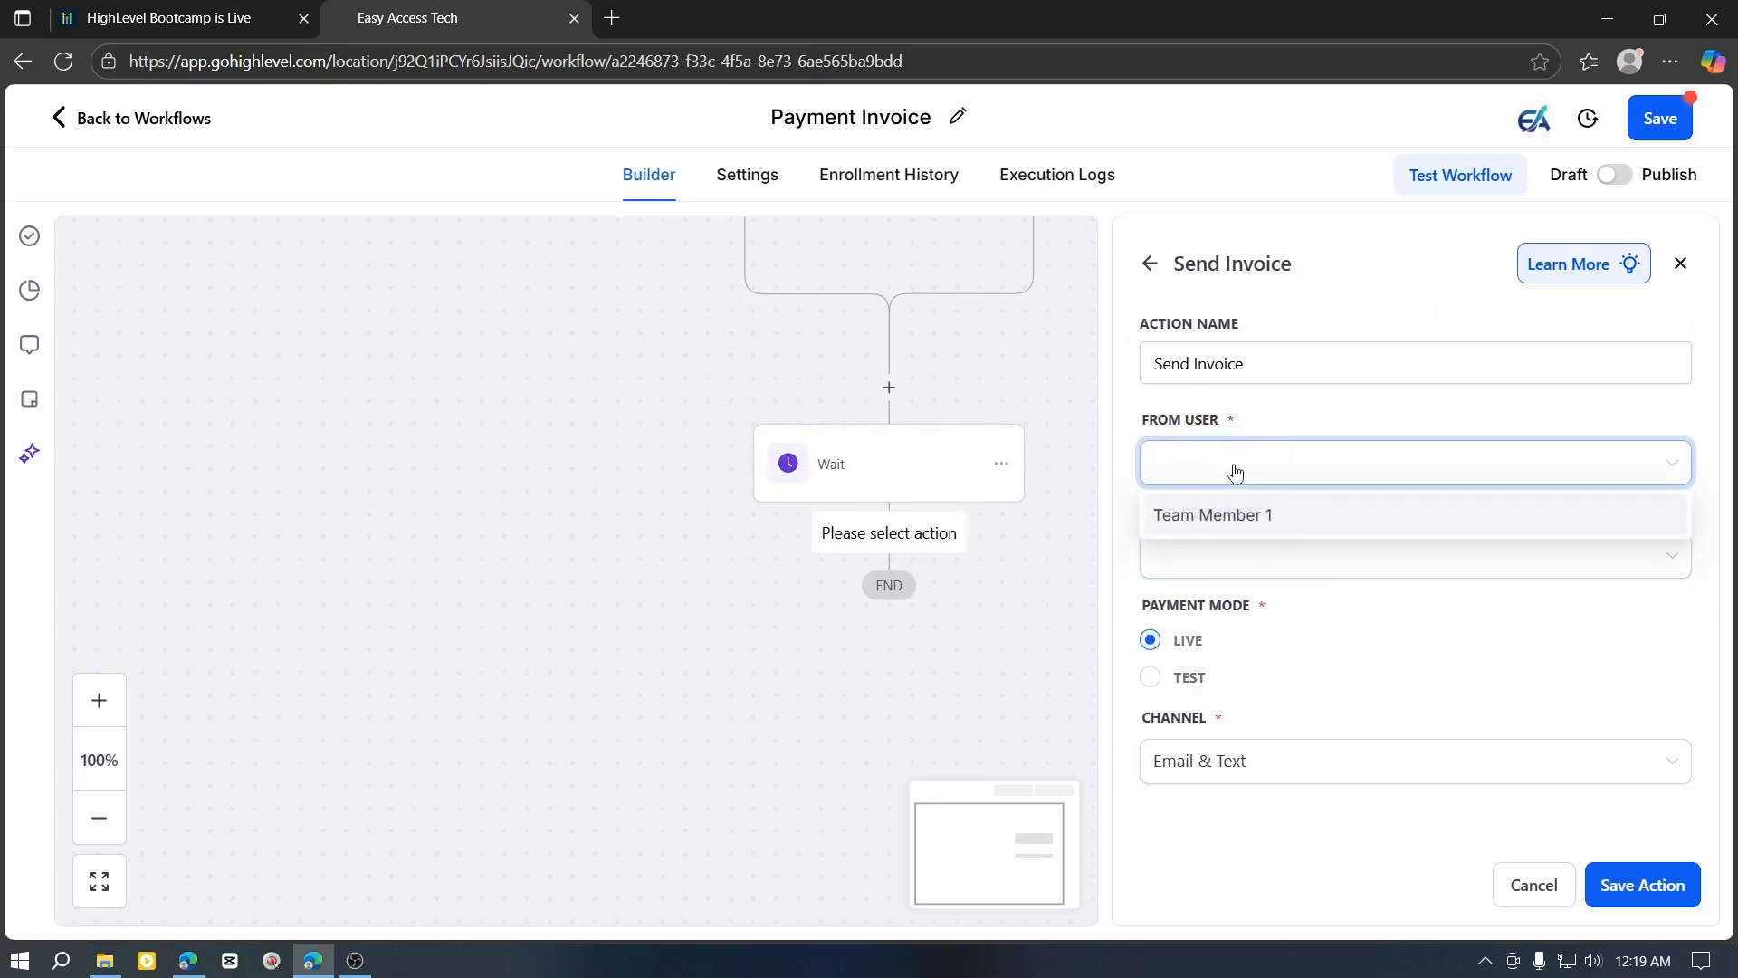
left_click(1250, 523)
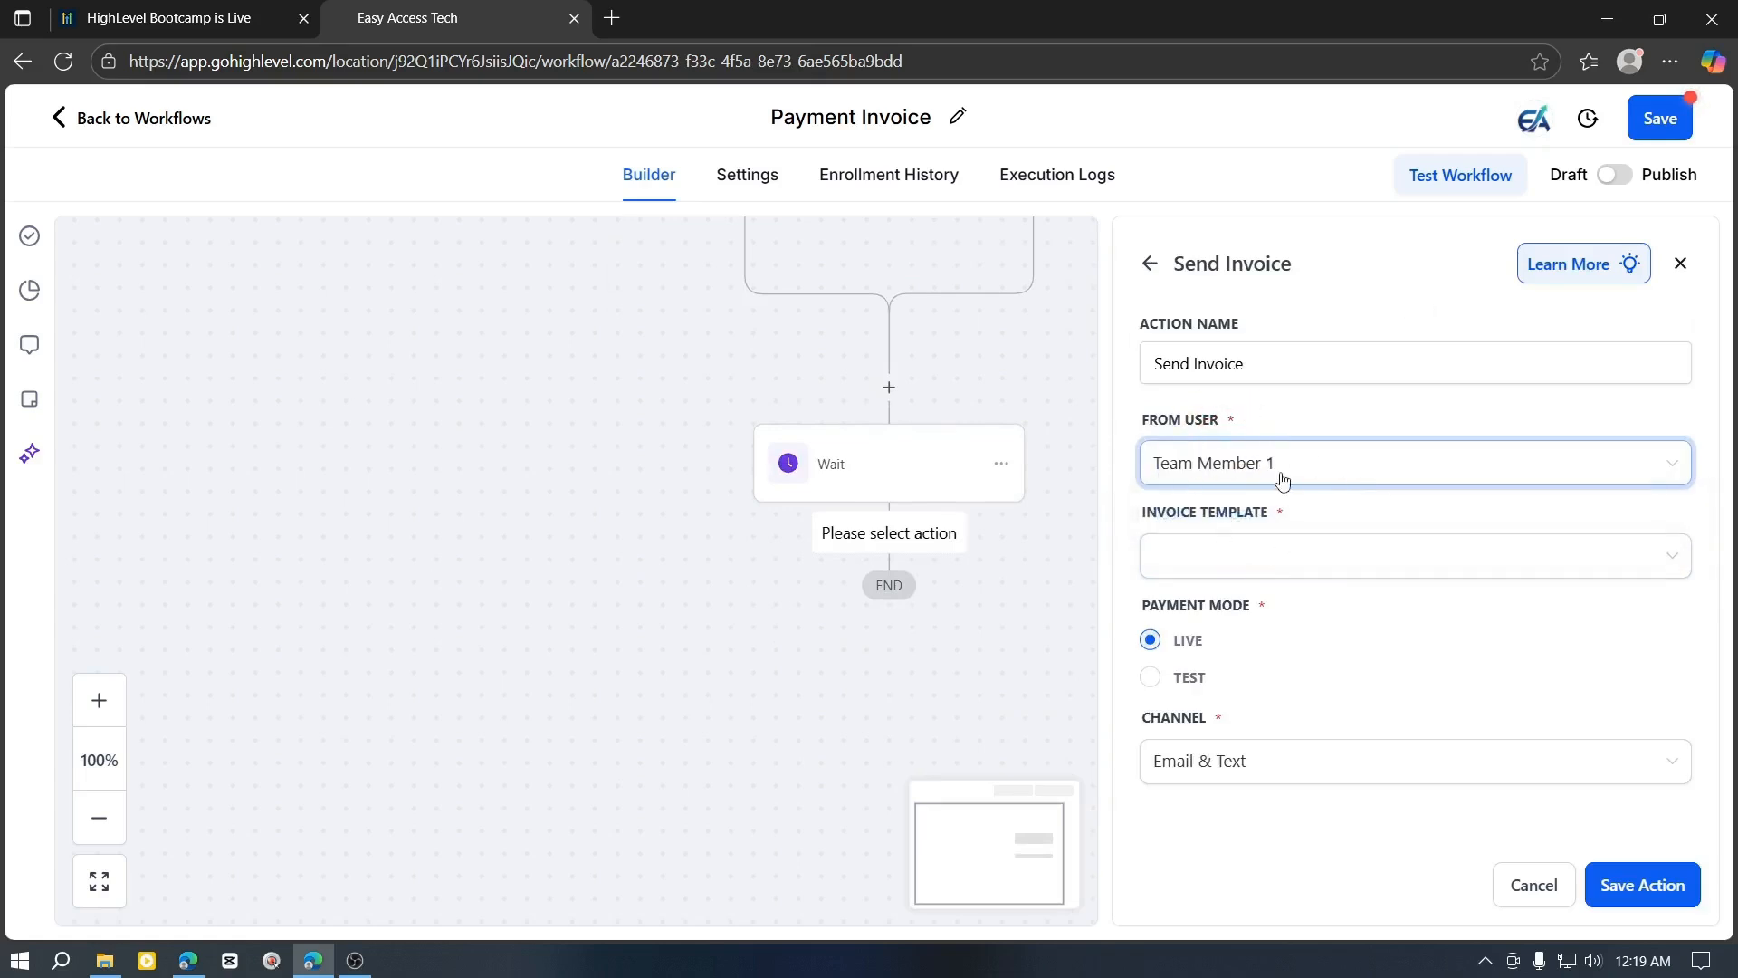
left_click(1280, 366)
left_click_drag(1276, 367, 1102, 361)
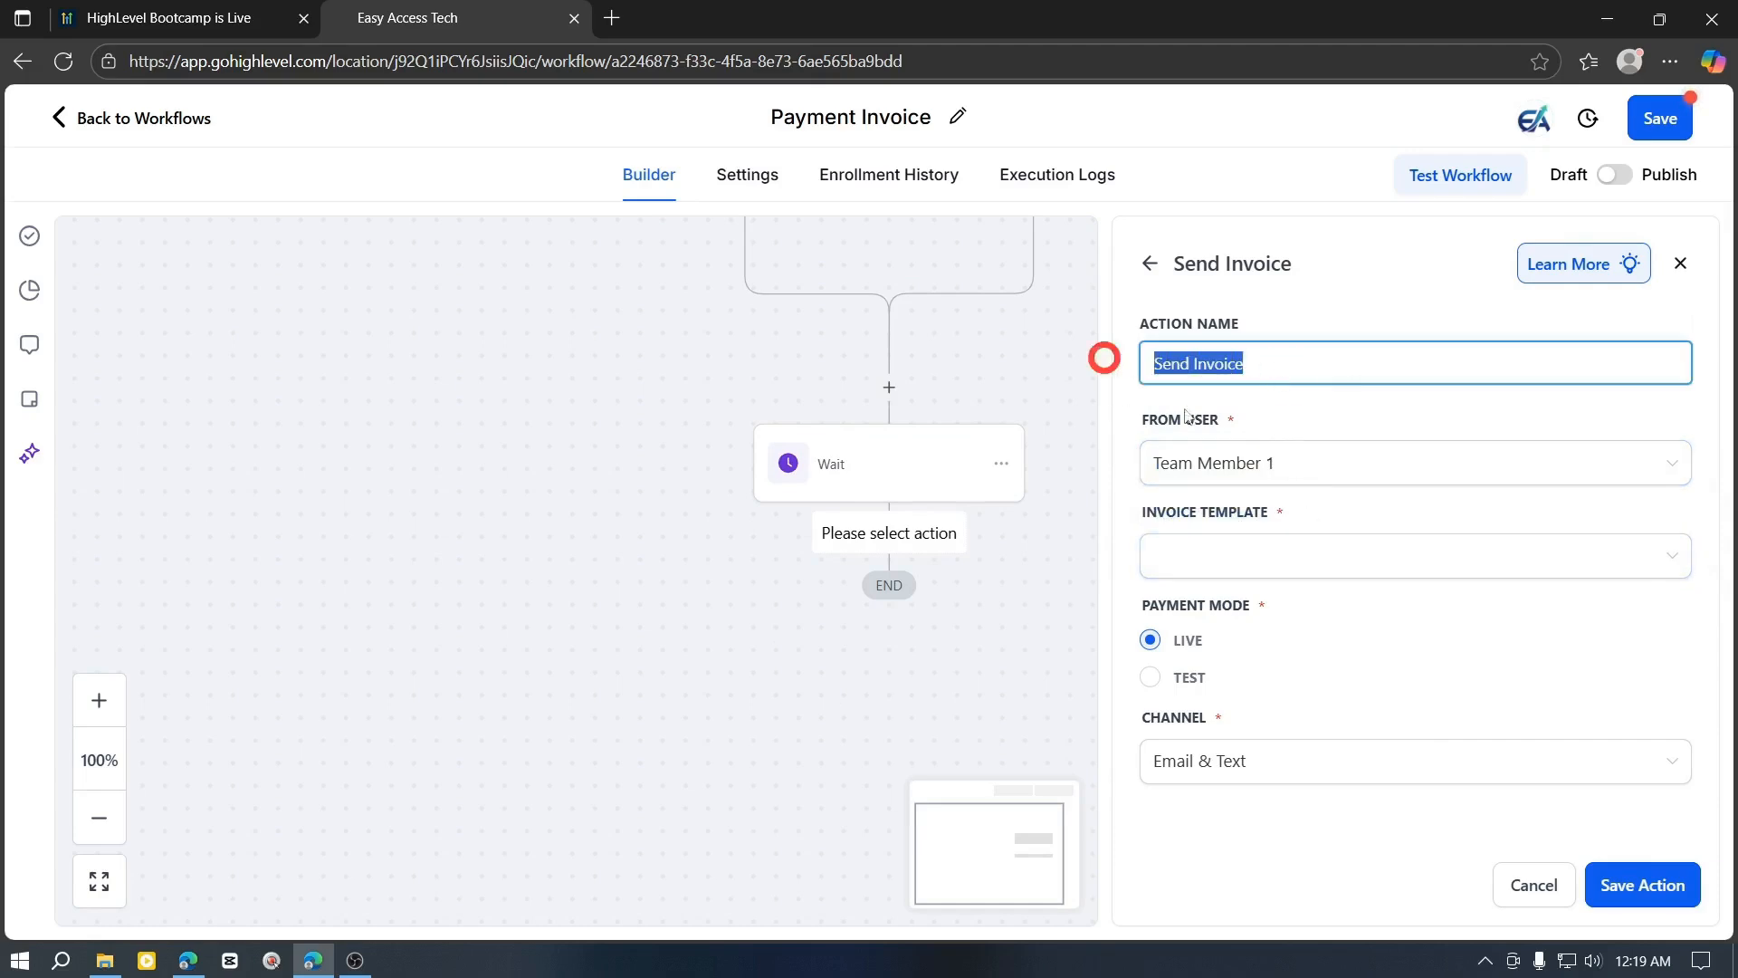
- Check which invoice templates are available for the Send Invoice action
left_click(1326, 568)
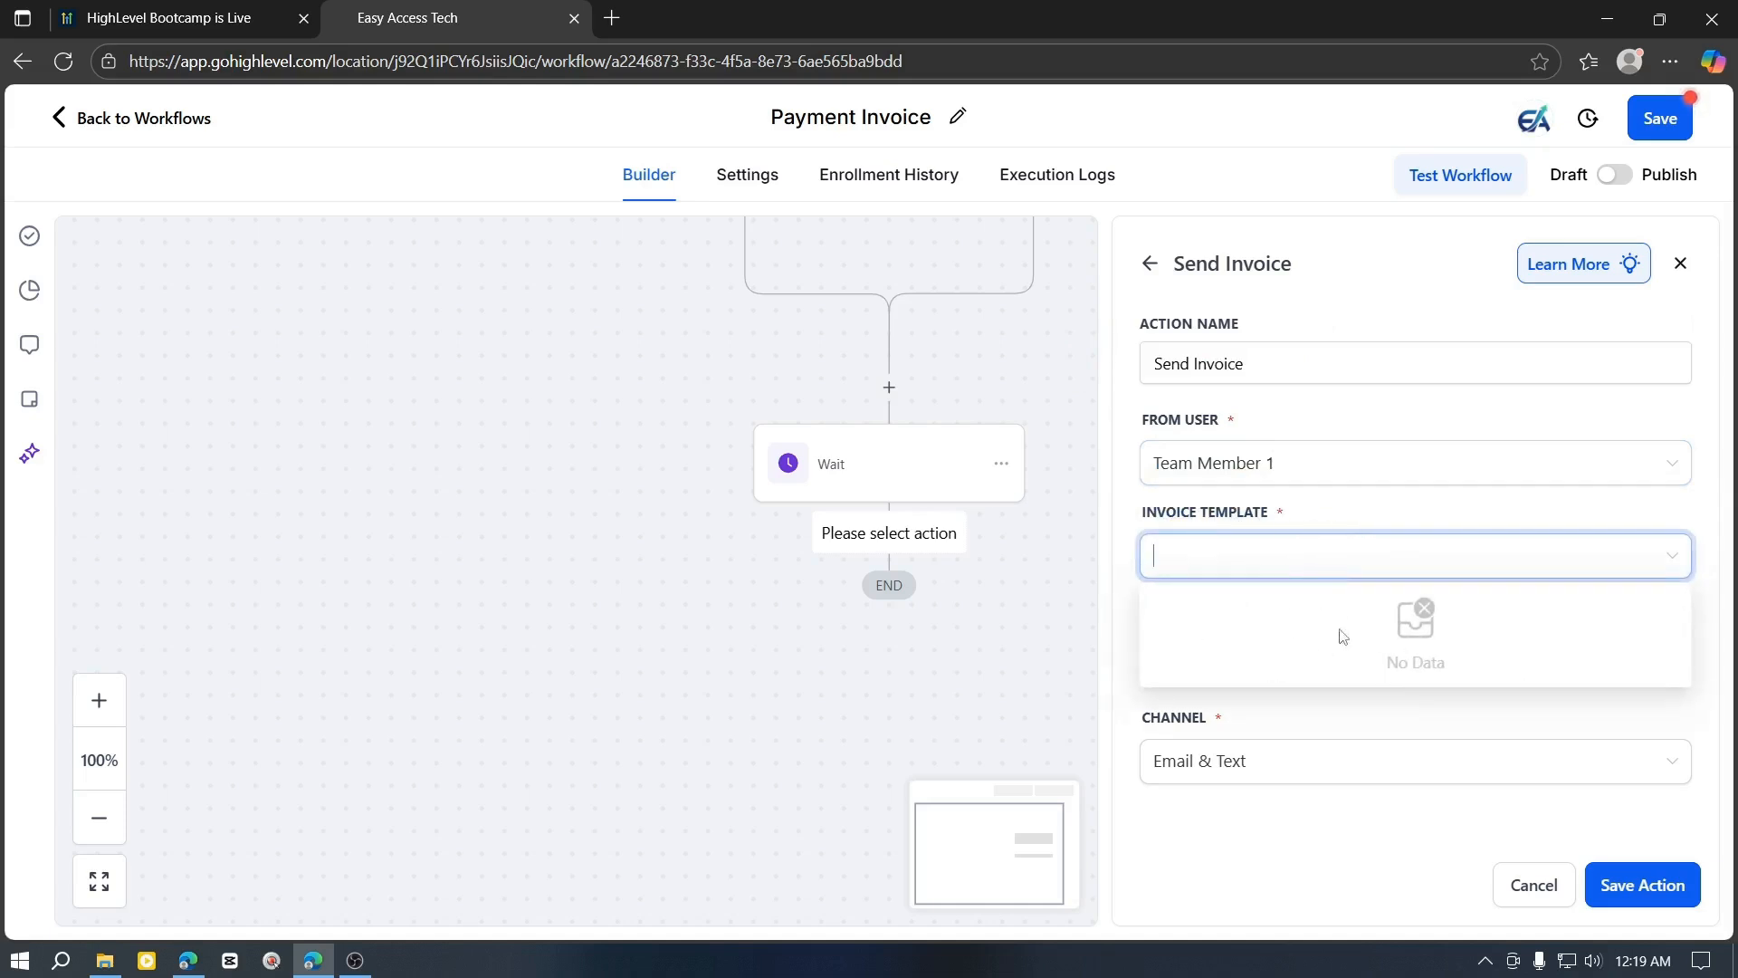
left_click(1427, 742)
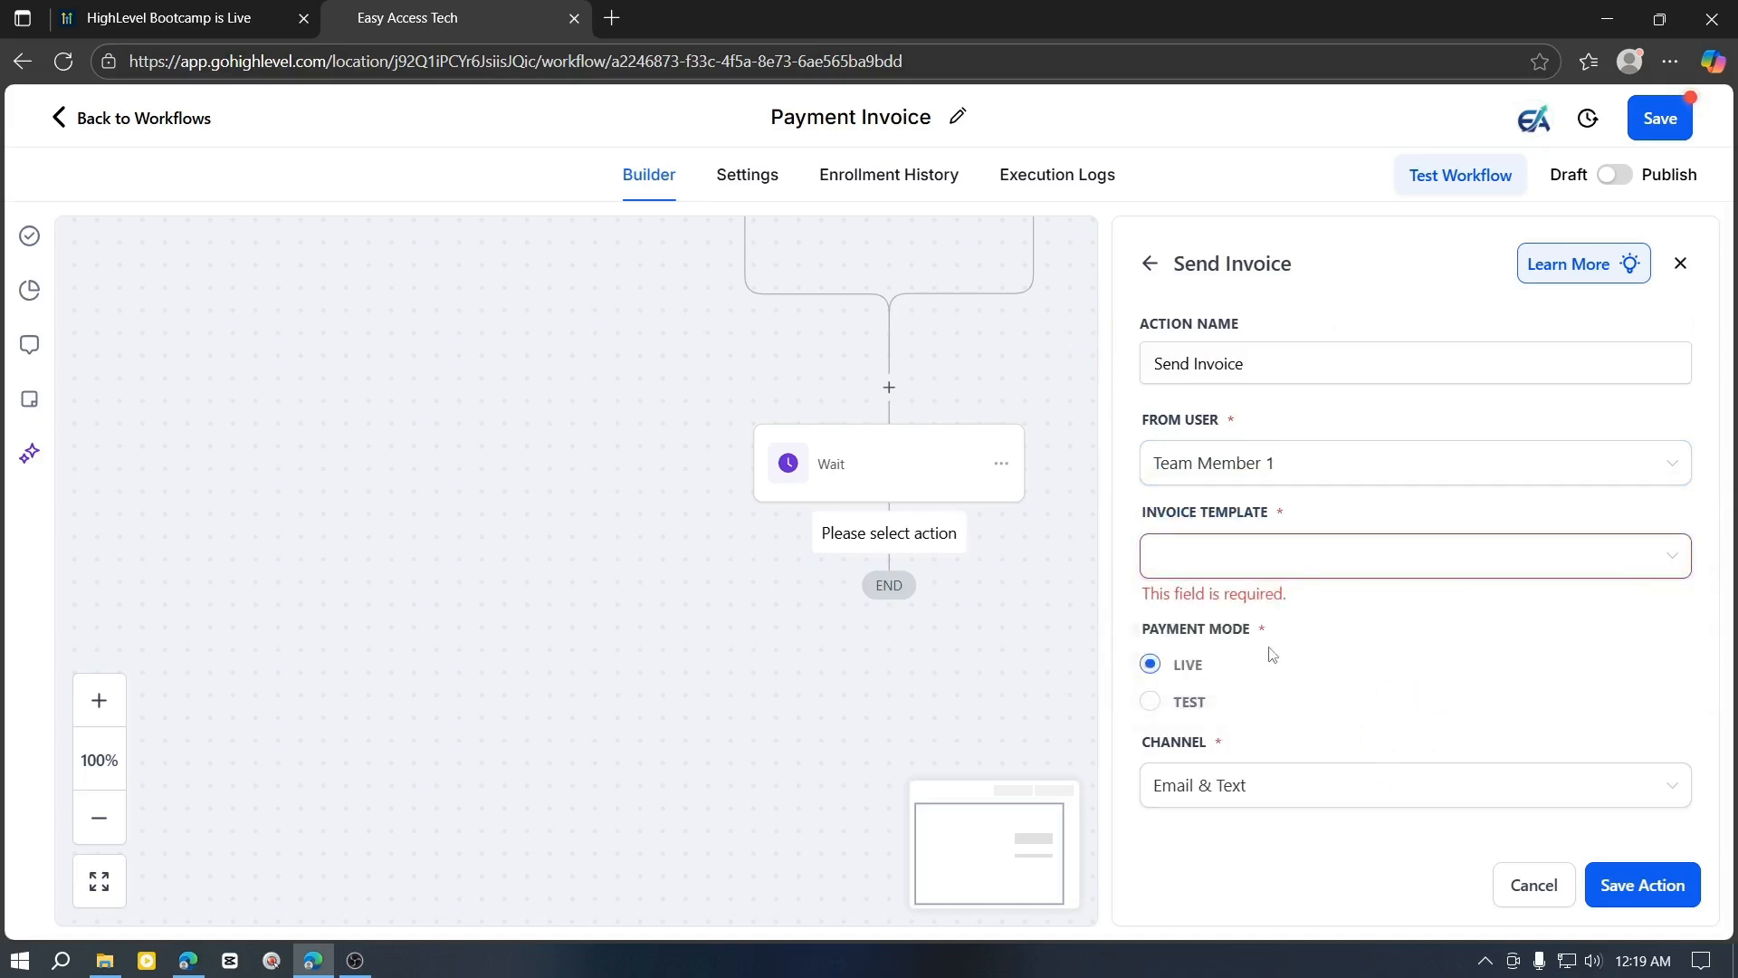
left_click(1281, 568)
left_click(1367, 736)
left_click(1285, 554)
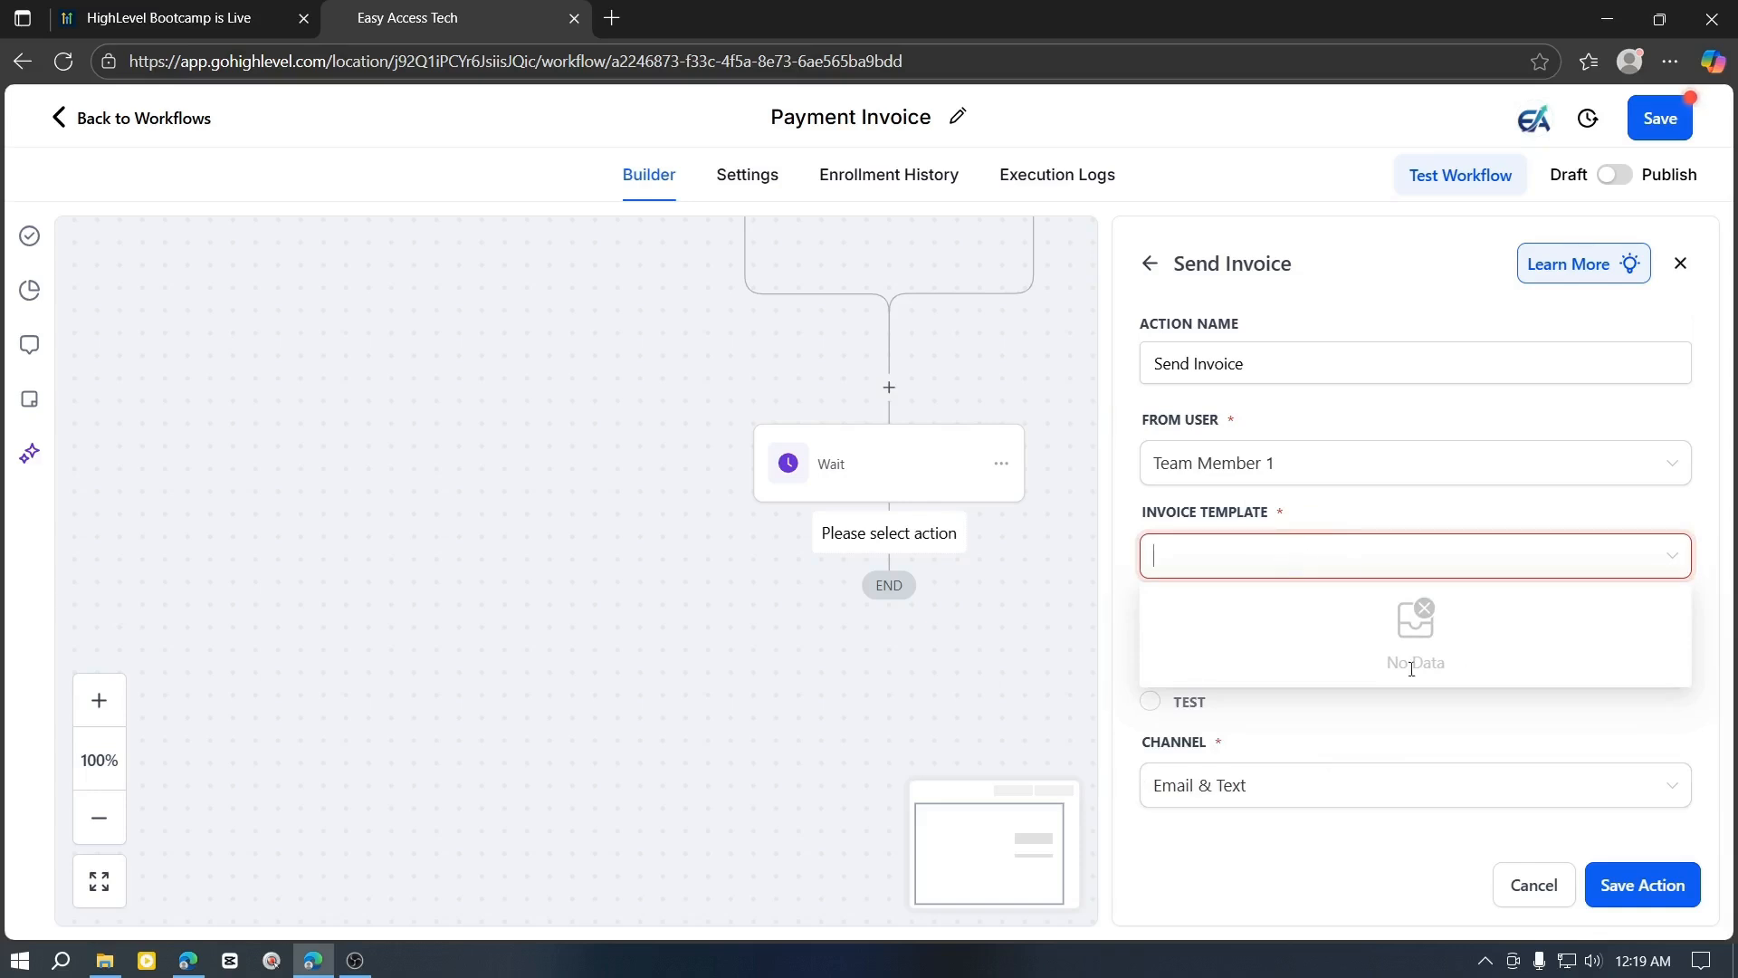
left_click(1404, 713)
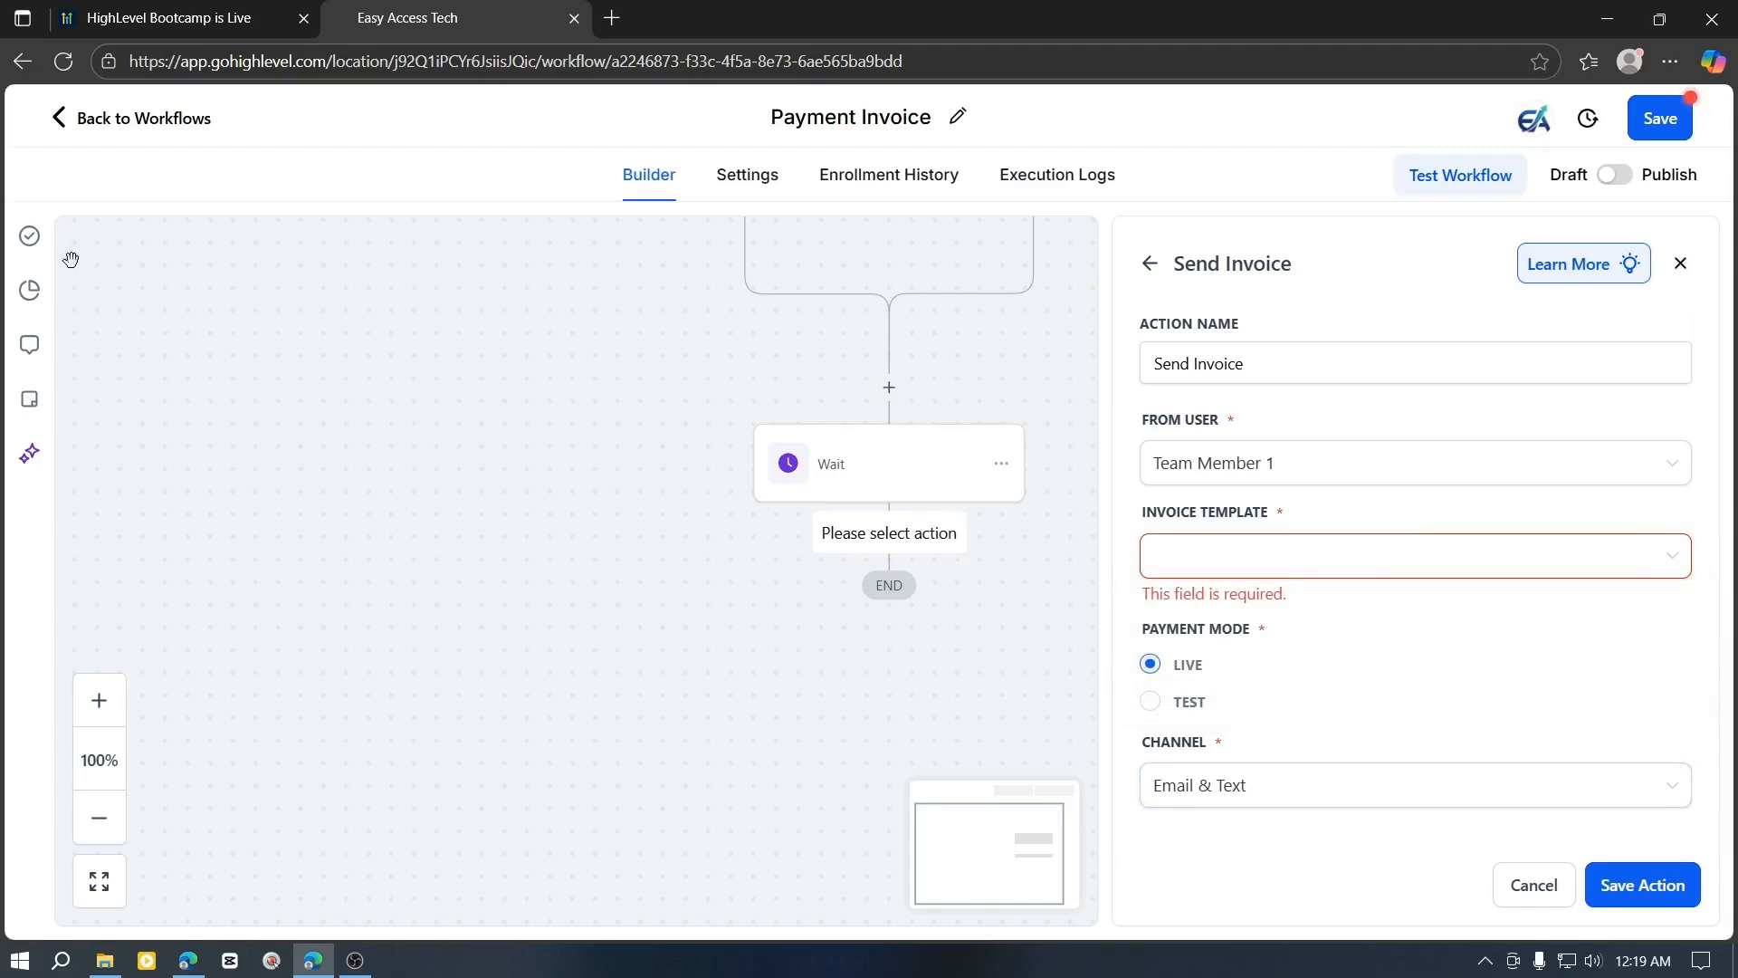
- Save the Payment Invoice workflow and return to the workflows list
left_click(1685, 138)
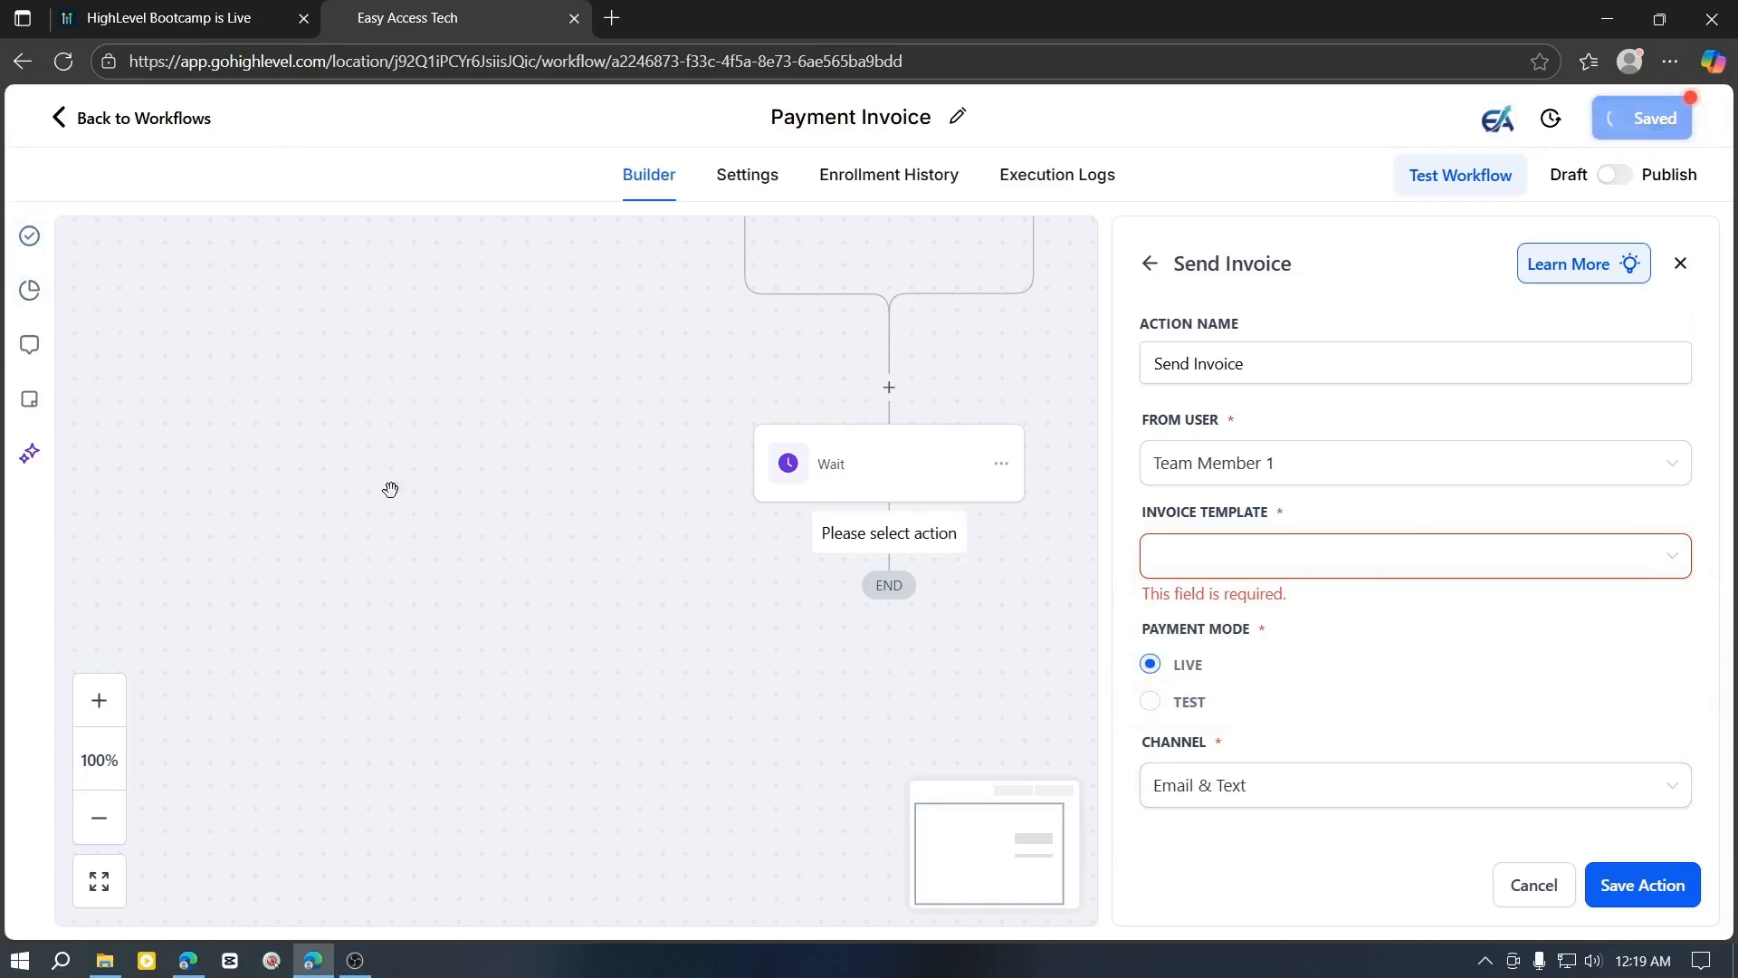
left_click(91, 124)
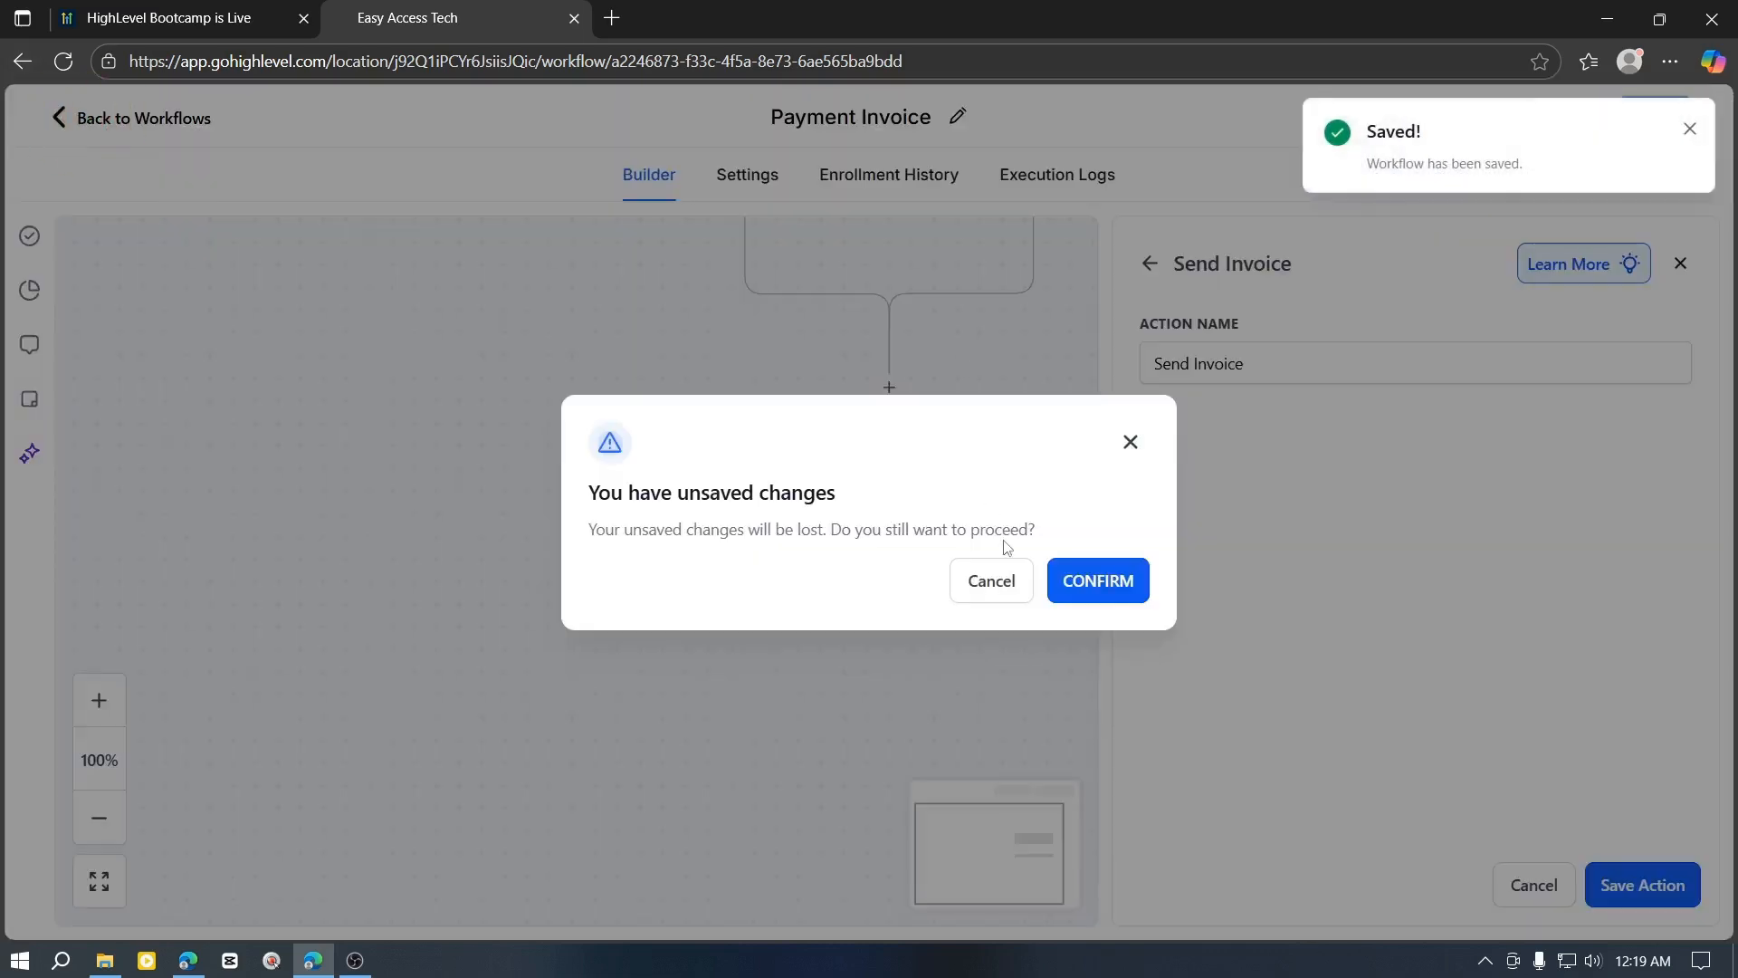
left_click(979, 575)
left_click(140, 118)
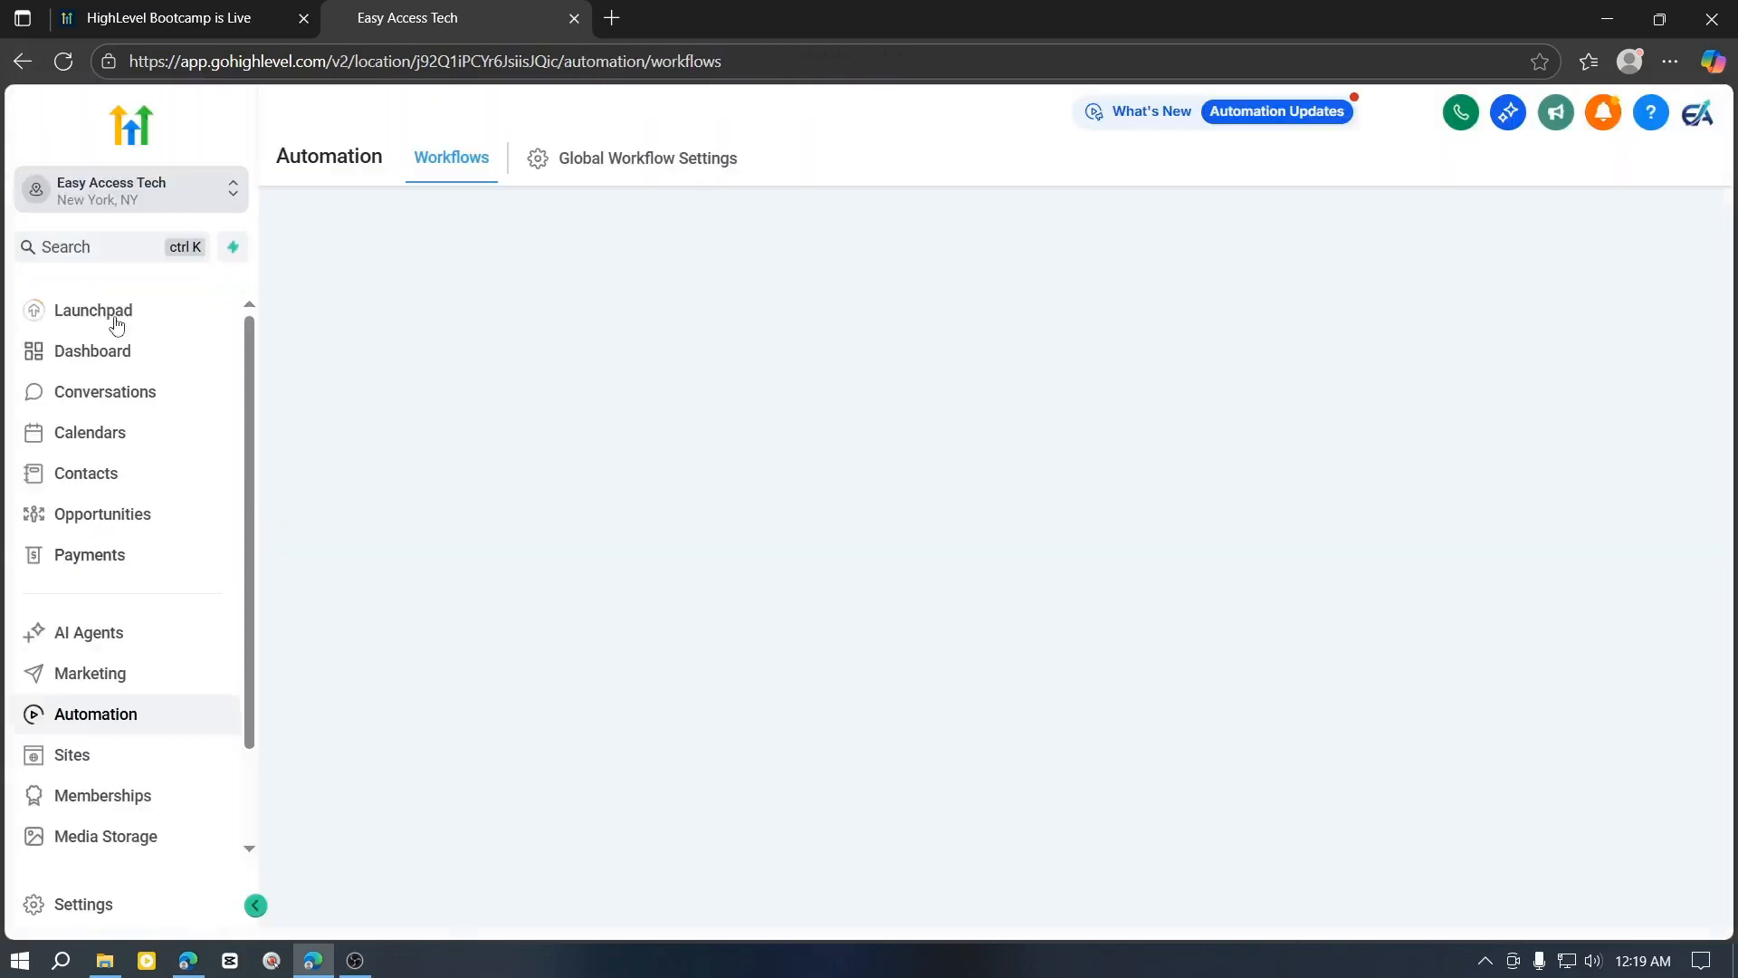
- Start a new one-time invoice in Payments and choose the first listed contact as its customer
left_click(91, 554)
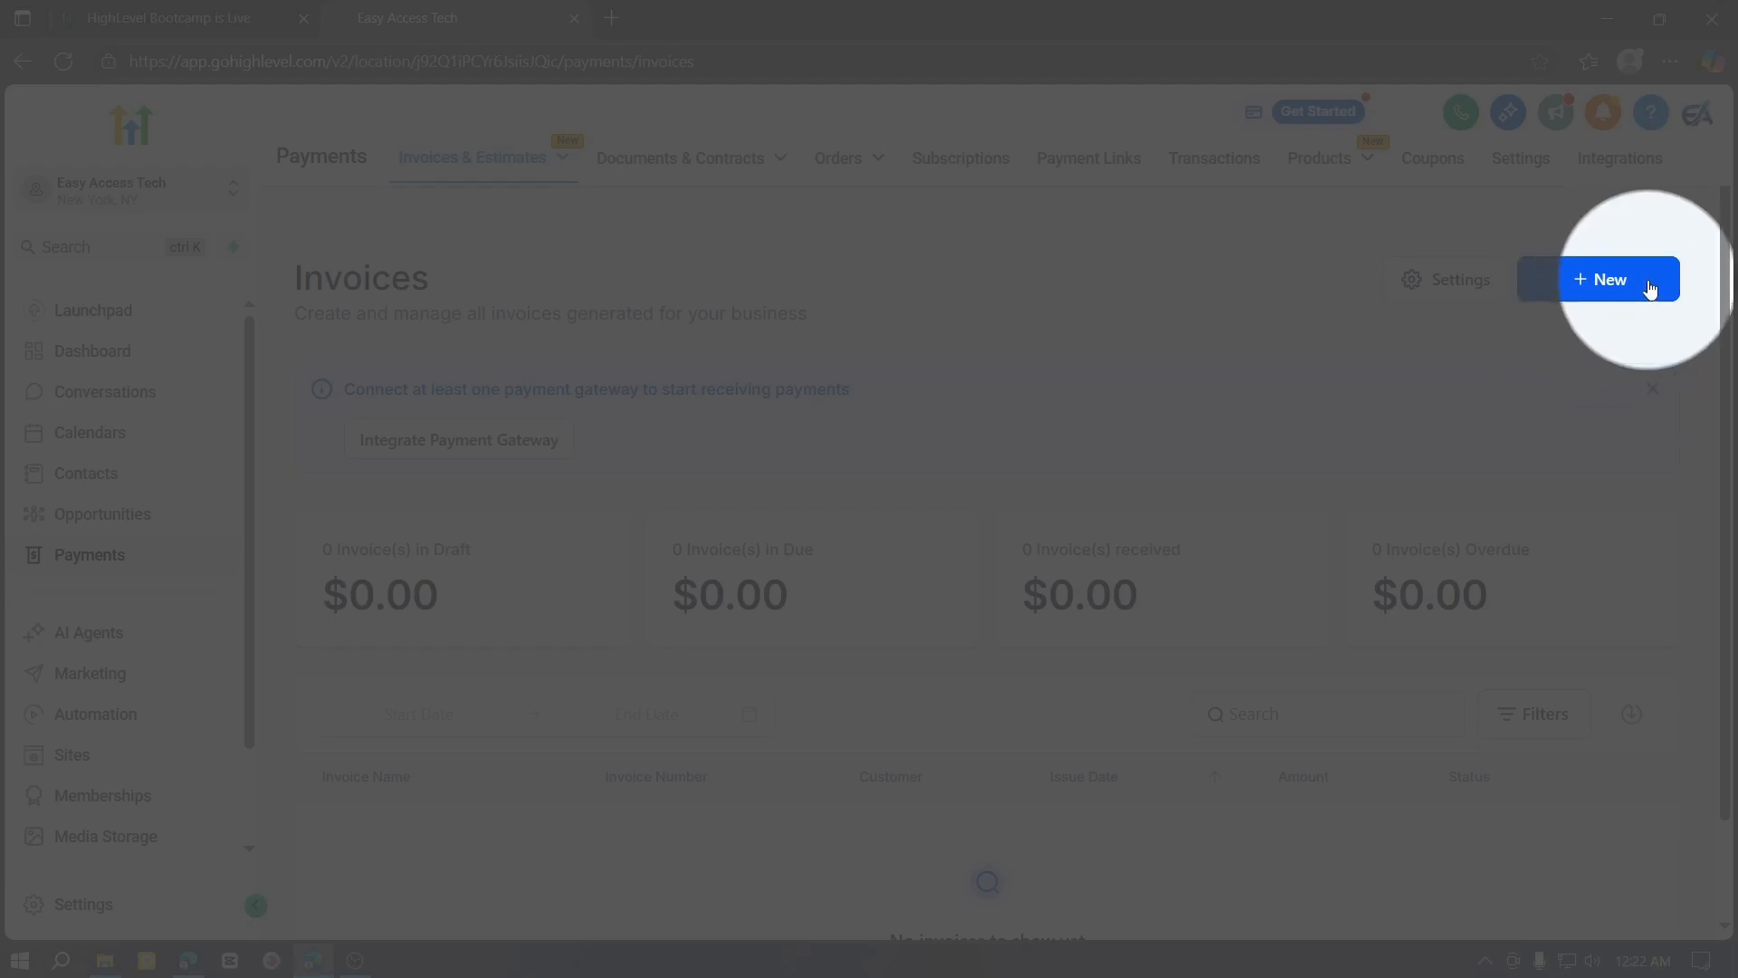
left_click(1649, 286)
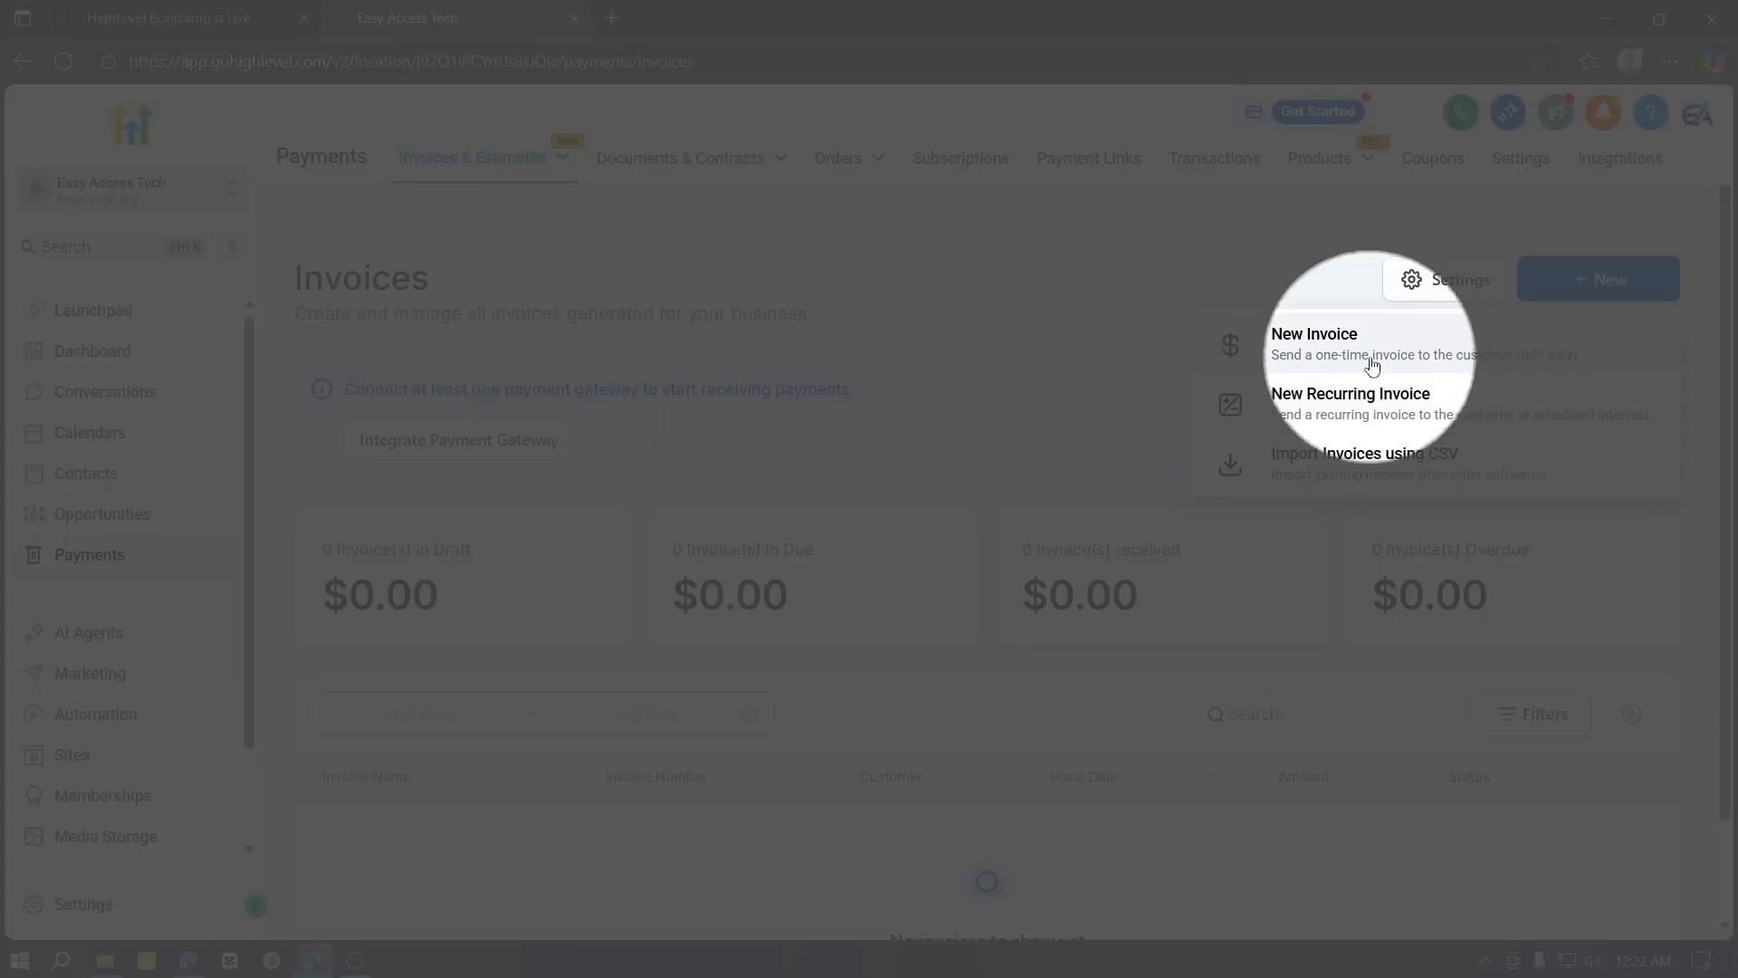
left_click(1349, 353)
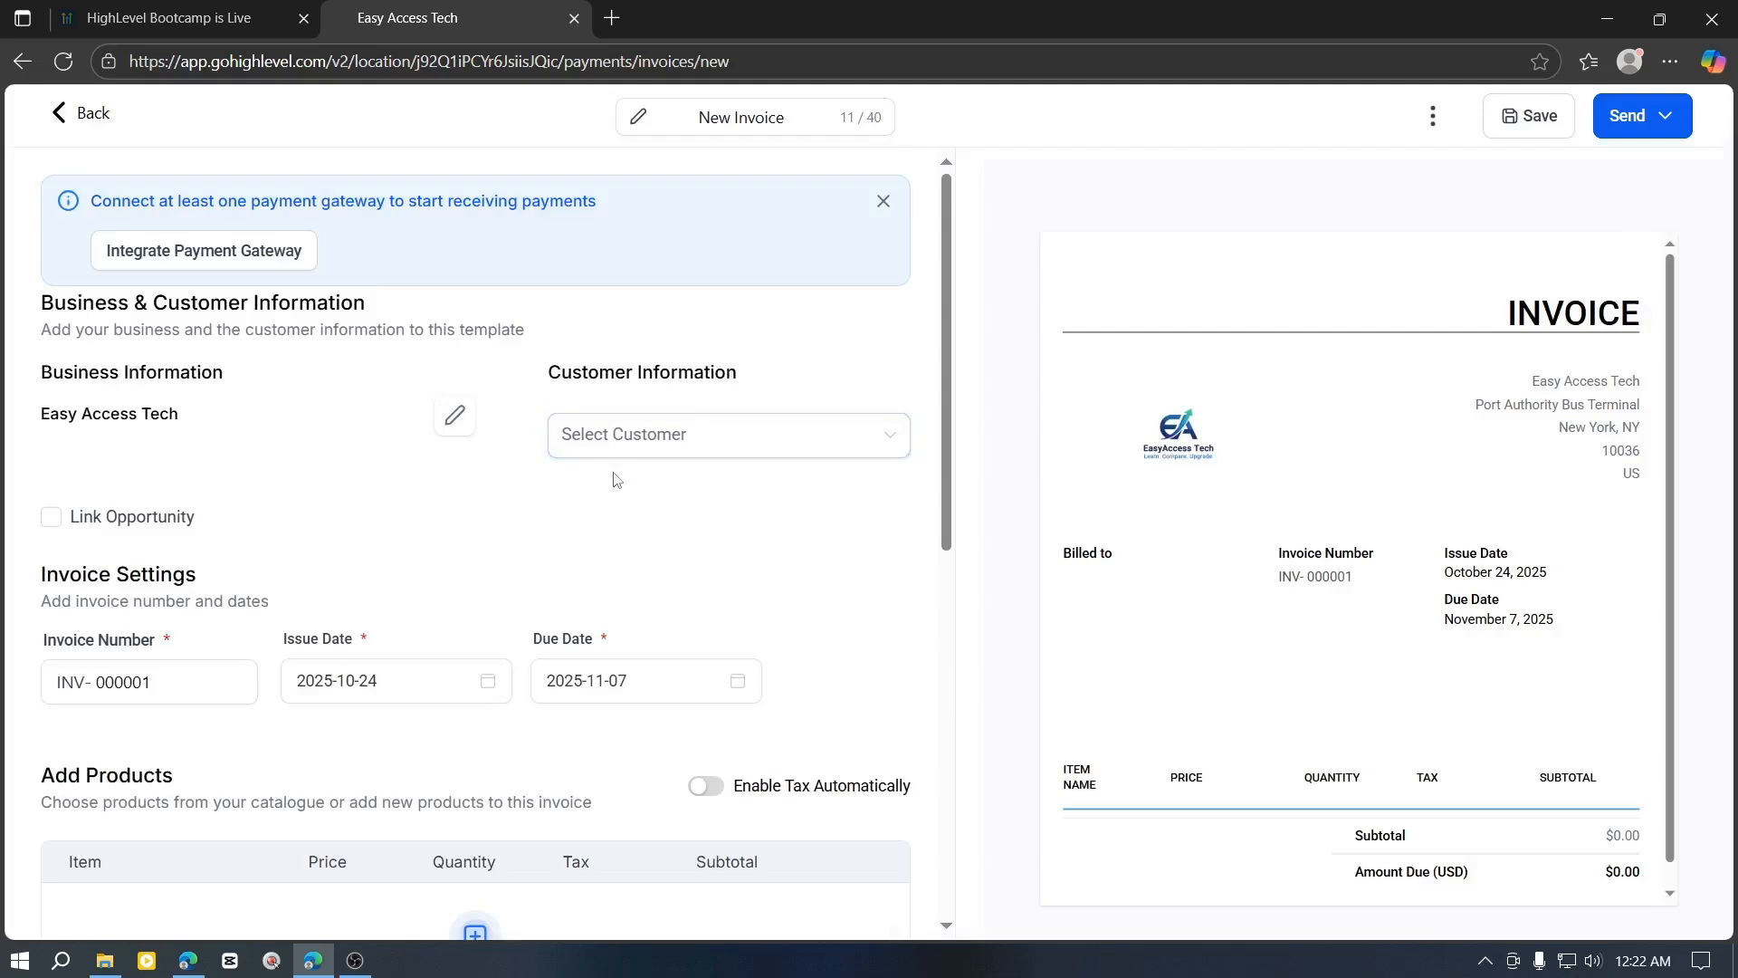
left_click(621, 438)
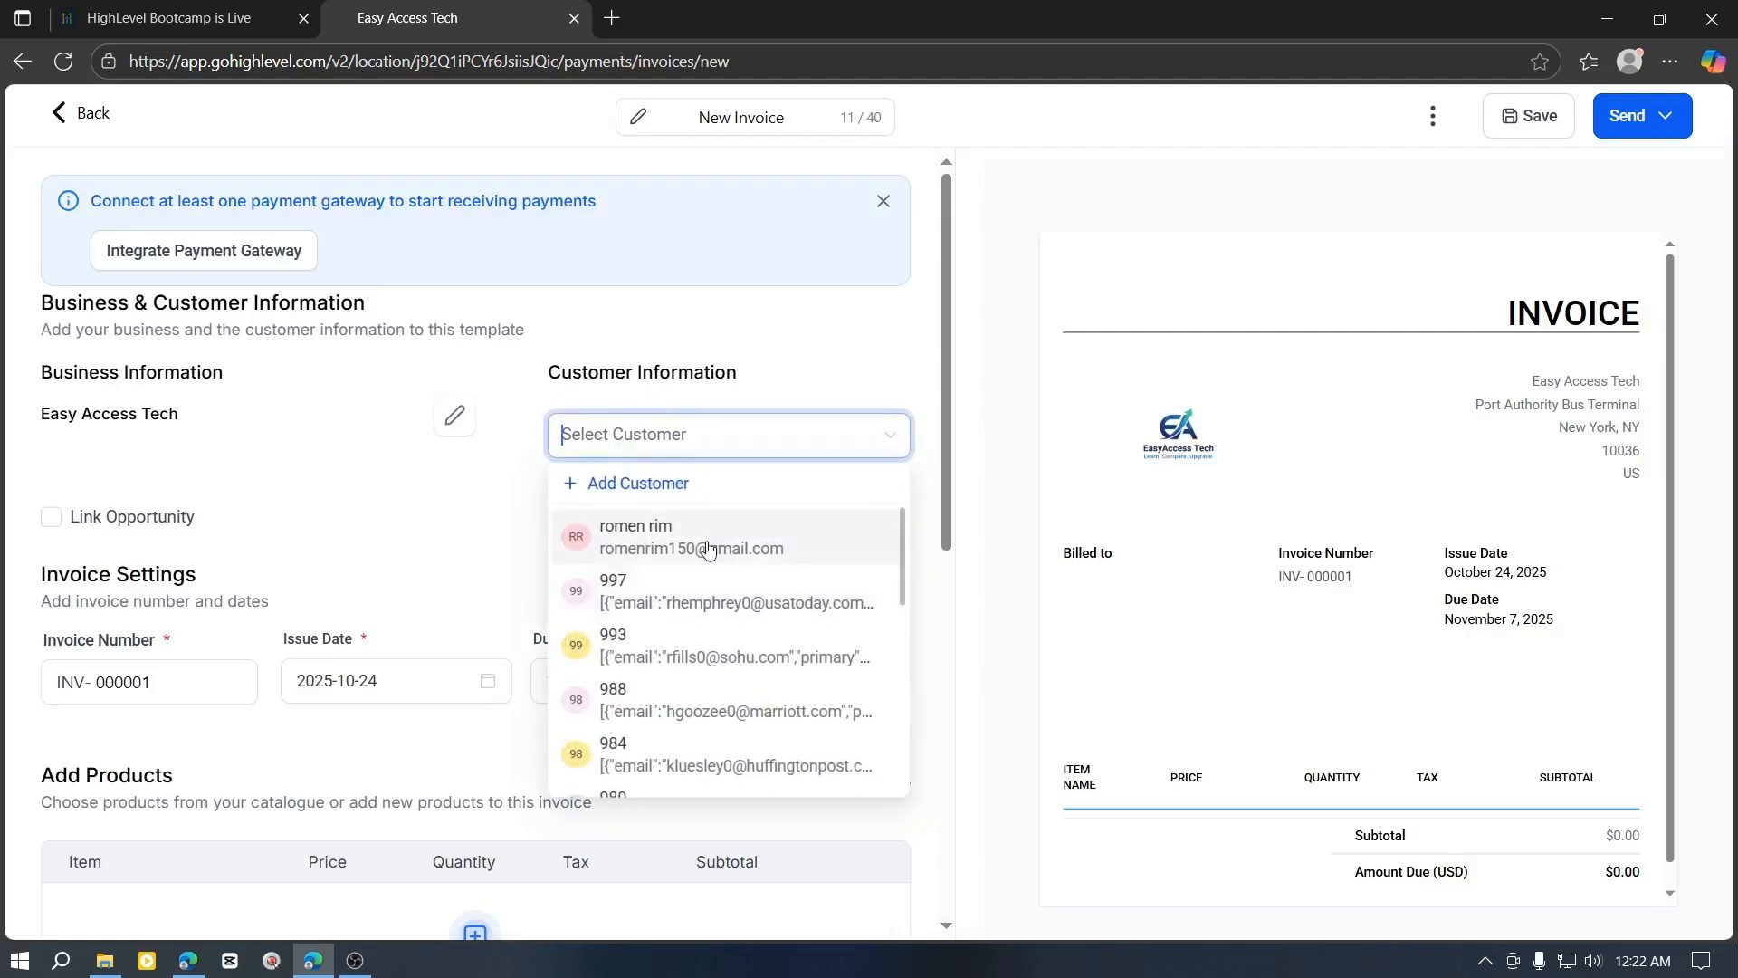
left_click(703, 543)
- Add the product How To Grow Business to the invoice
scroll(729, 534, "down", 3)
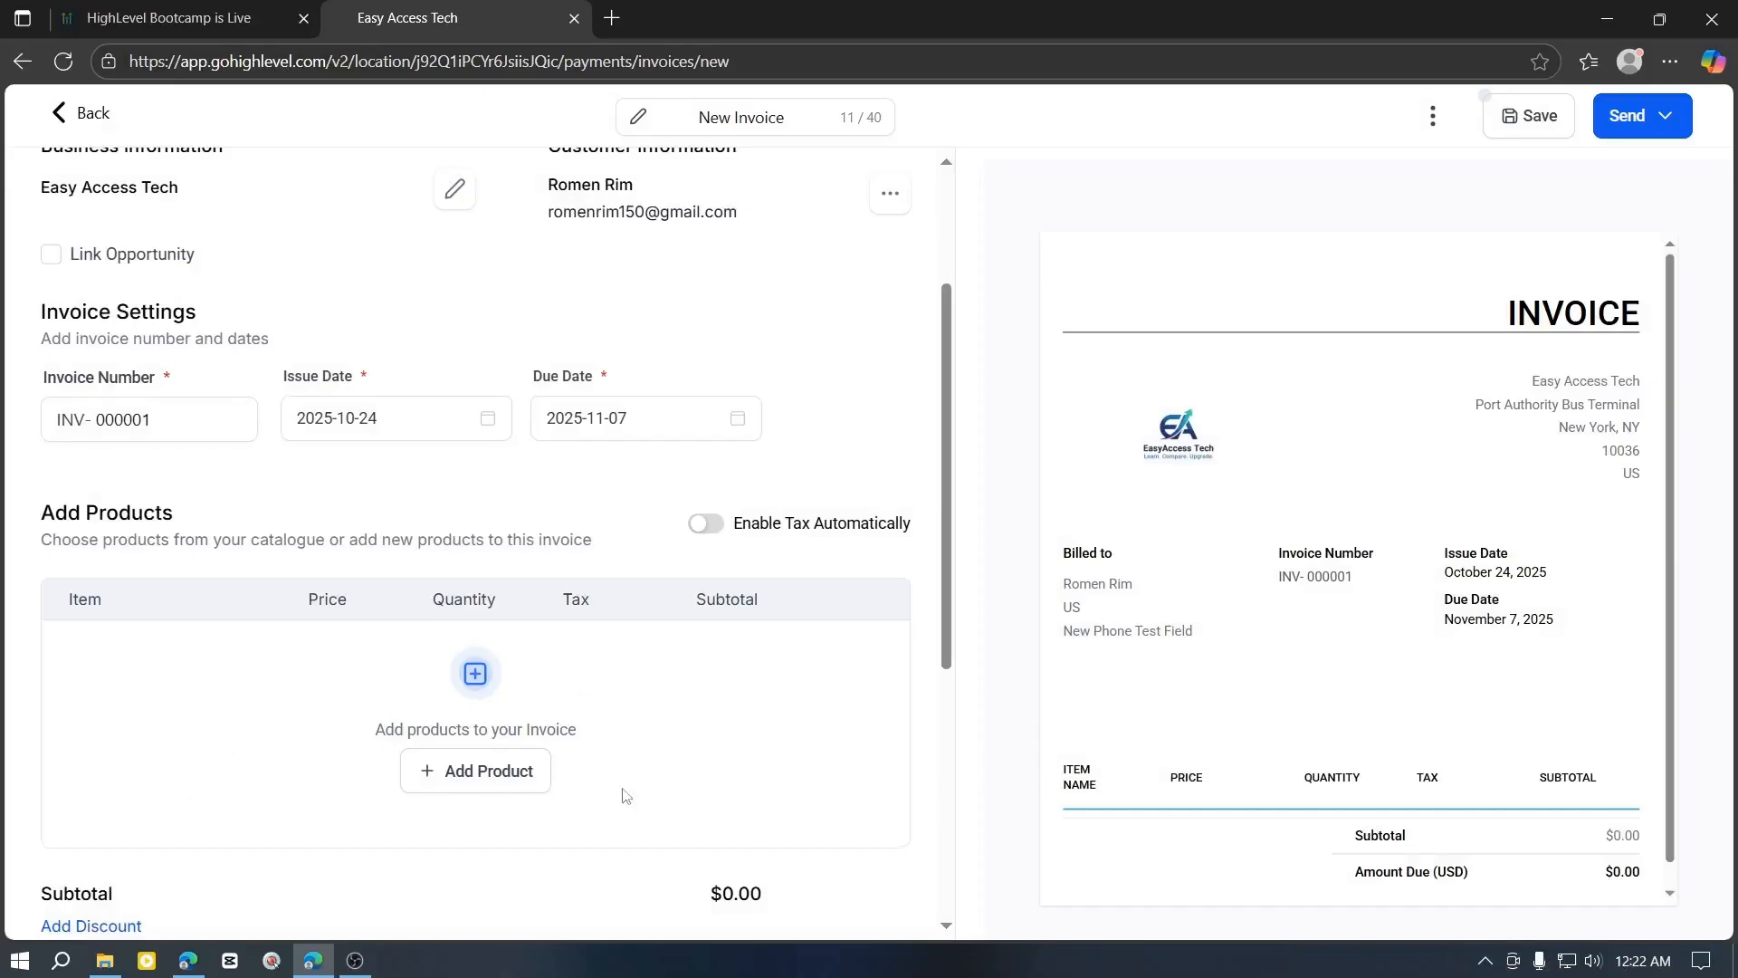
scroll(623, 796, "down", 1)
left_click(489, 664)
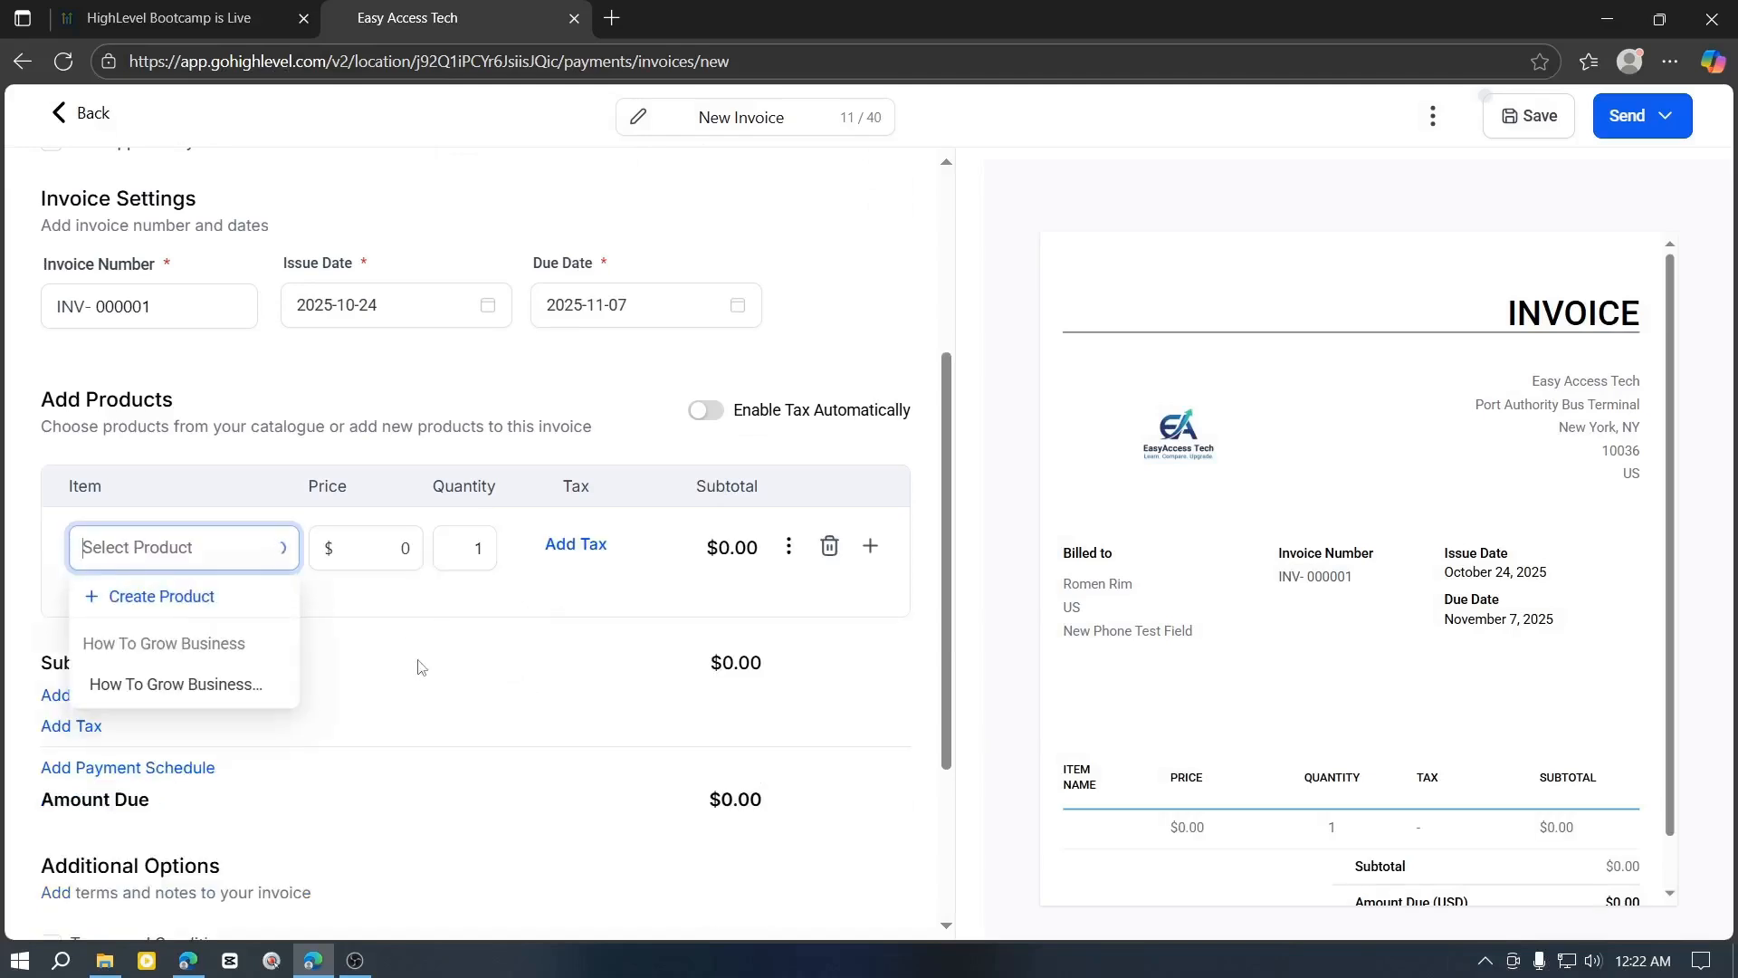
left_click(185, 681)
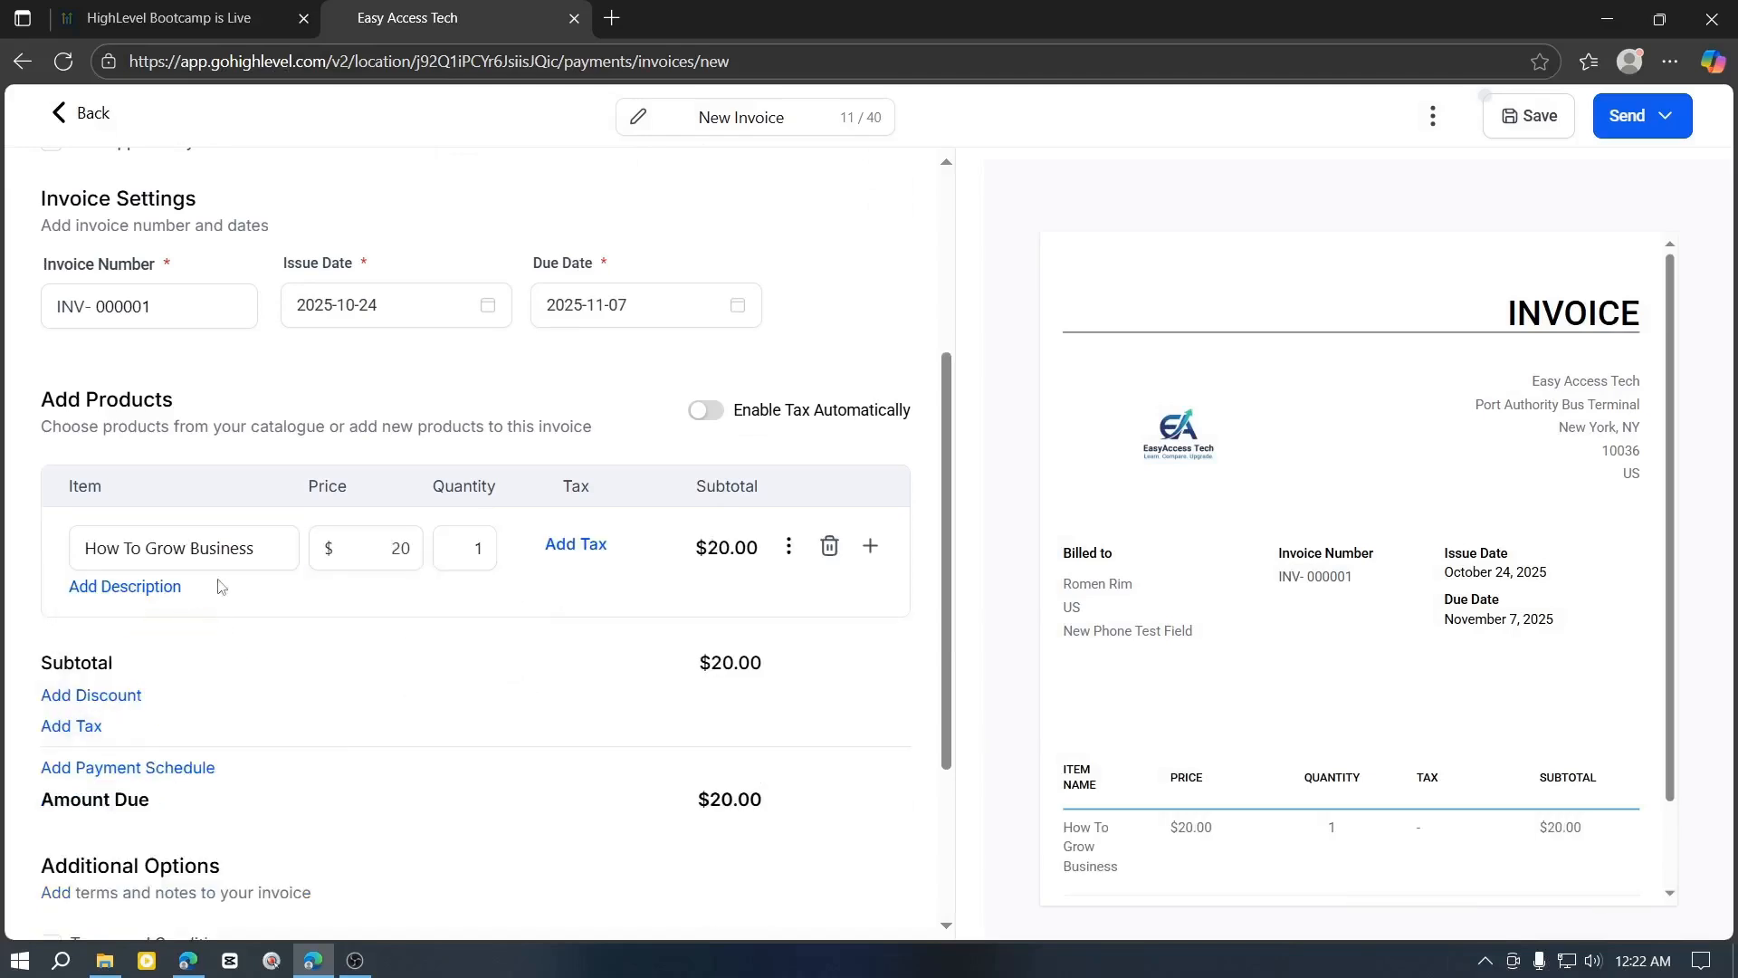
- Examine the invoice's additional options and its tax choices, leaving without adding a tax
scroll(395, 542, "down", 2)
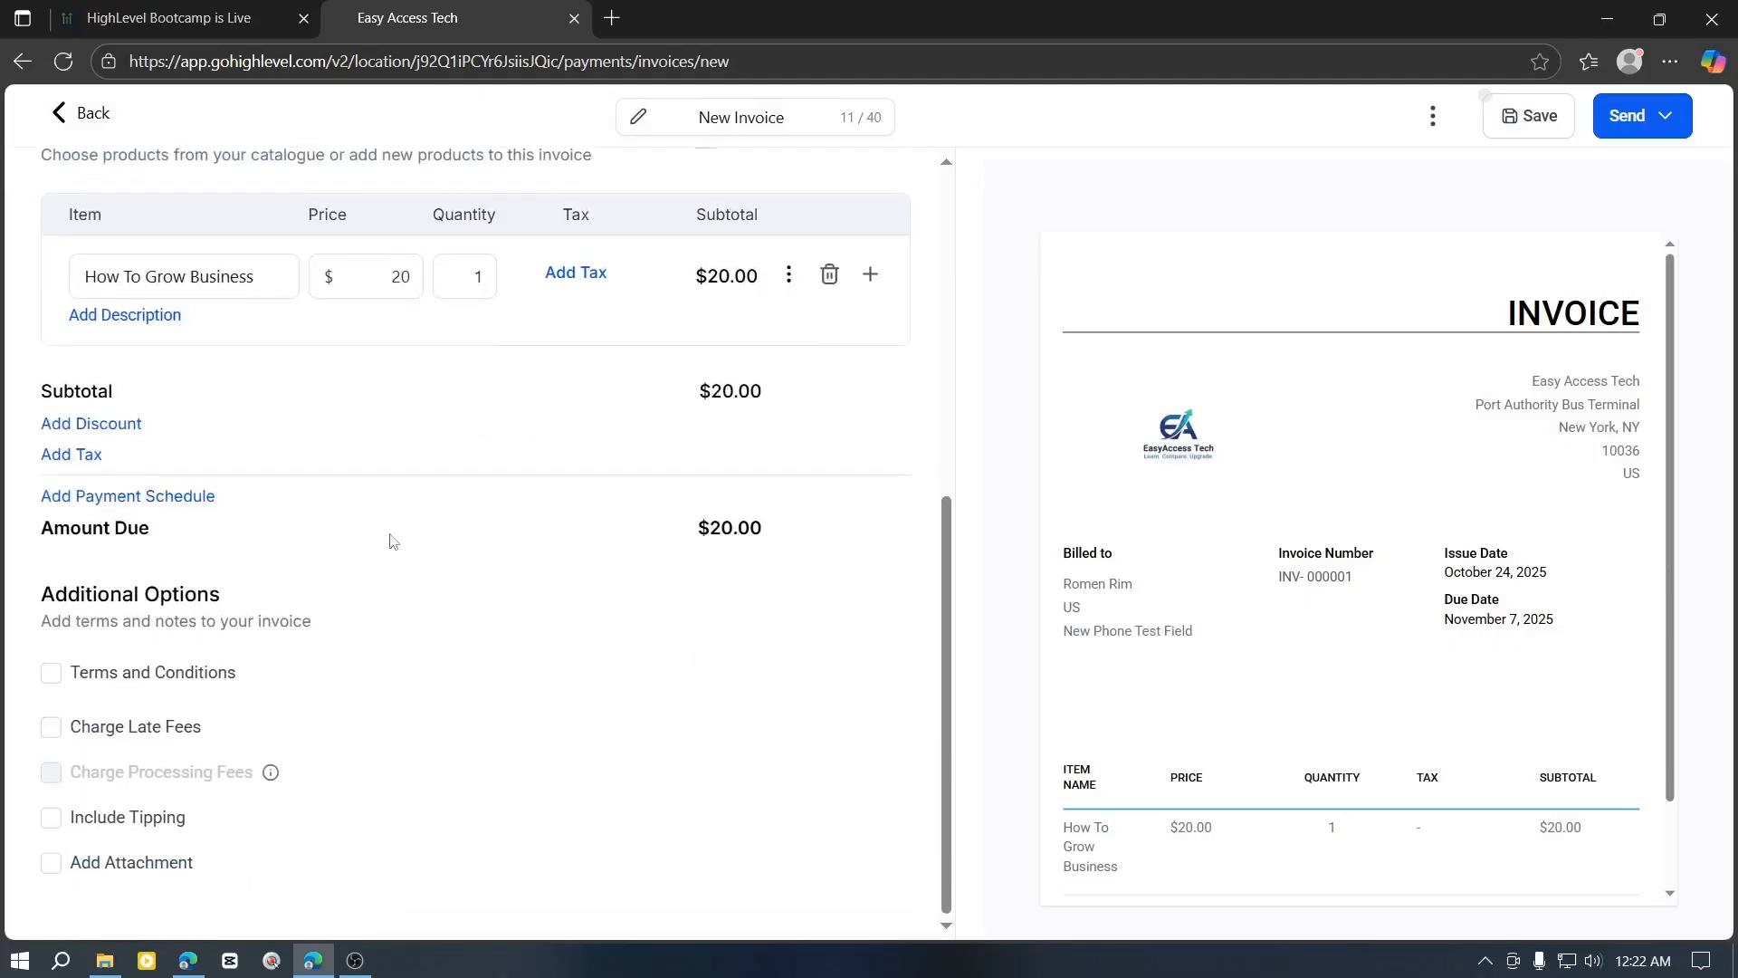
scroll(180, 477, "up", 1)
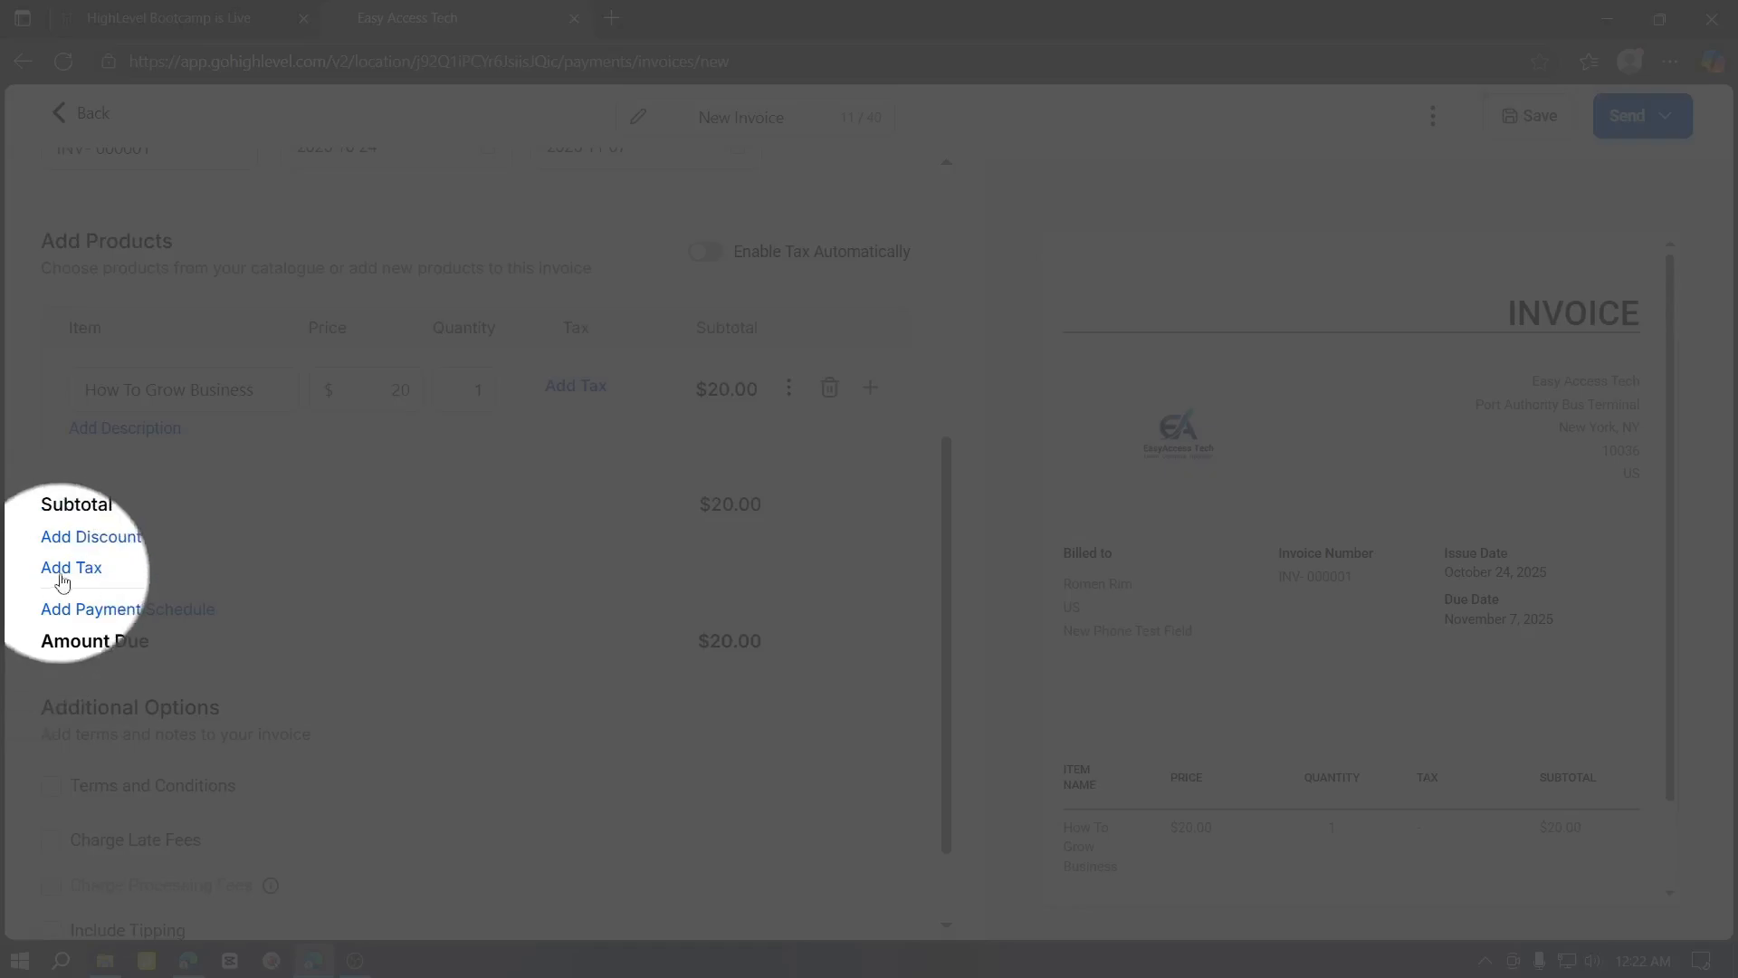
left_click(63, 568)
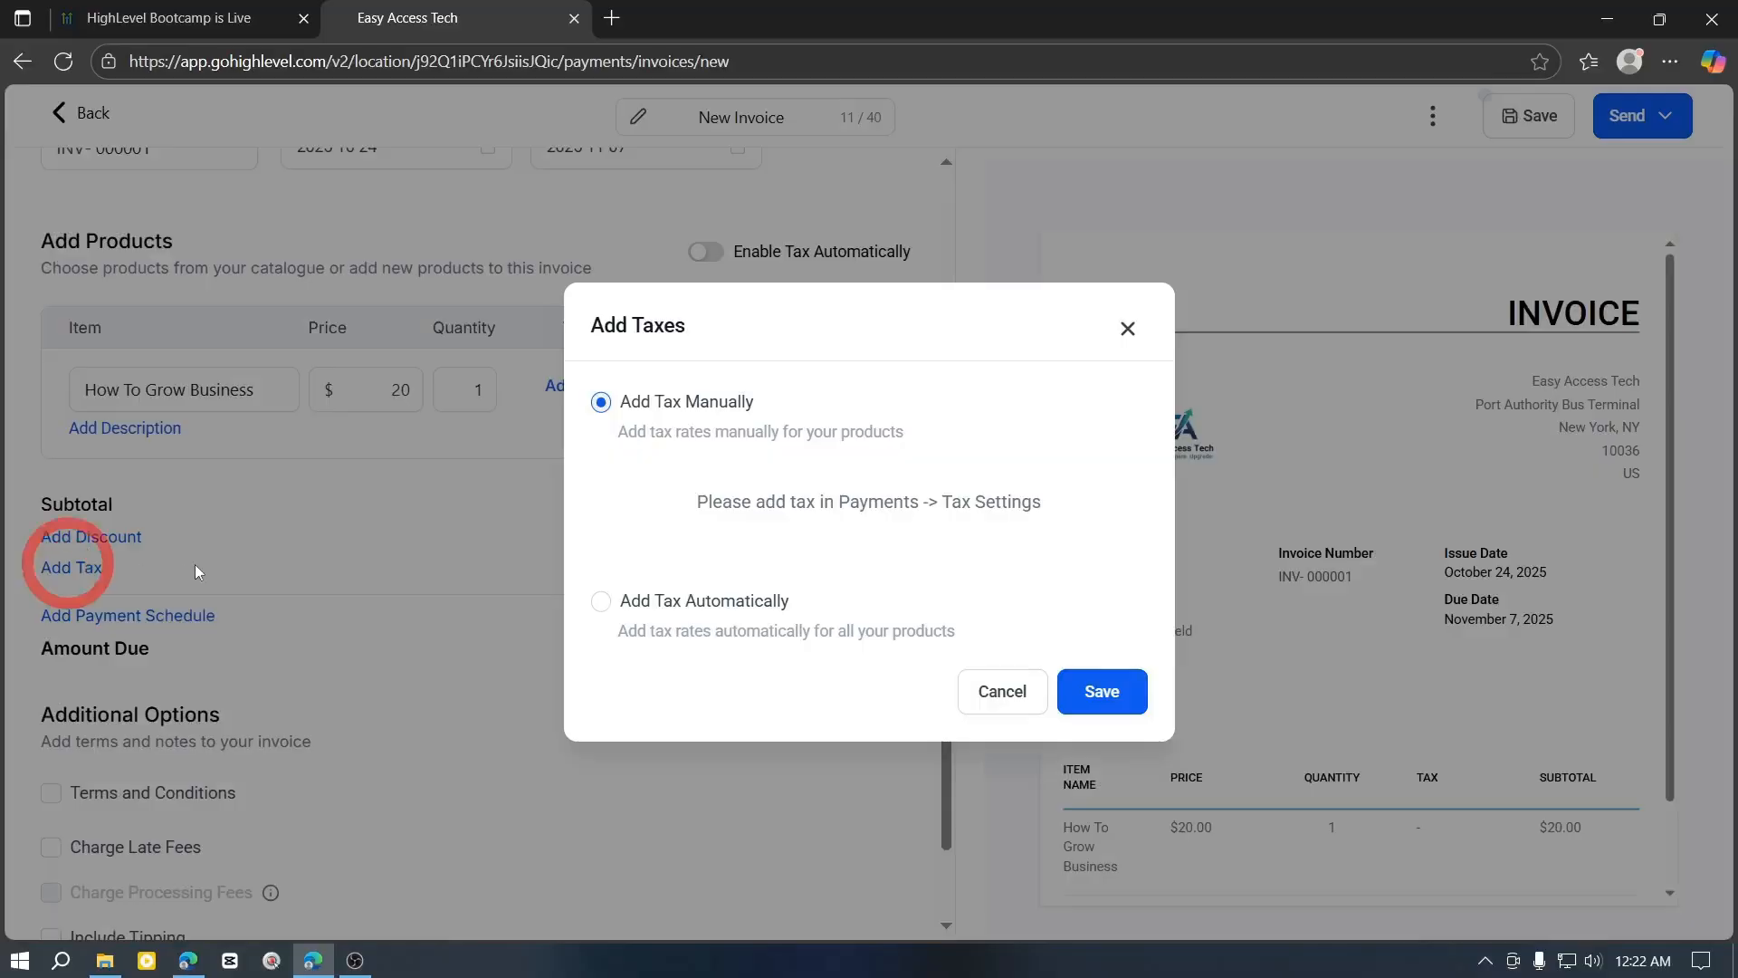
left_click(1002, 690)
scroll(202, 826, "down", 1)
scroll(369, 849, "up", 2)
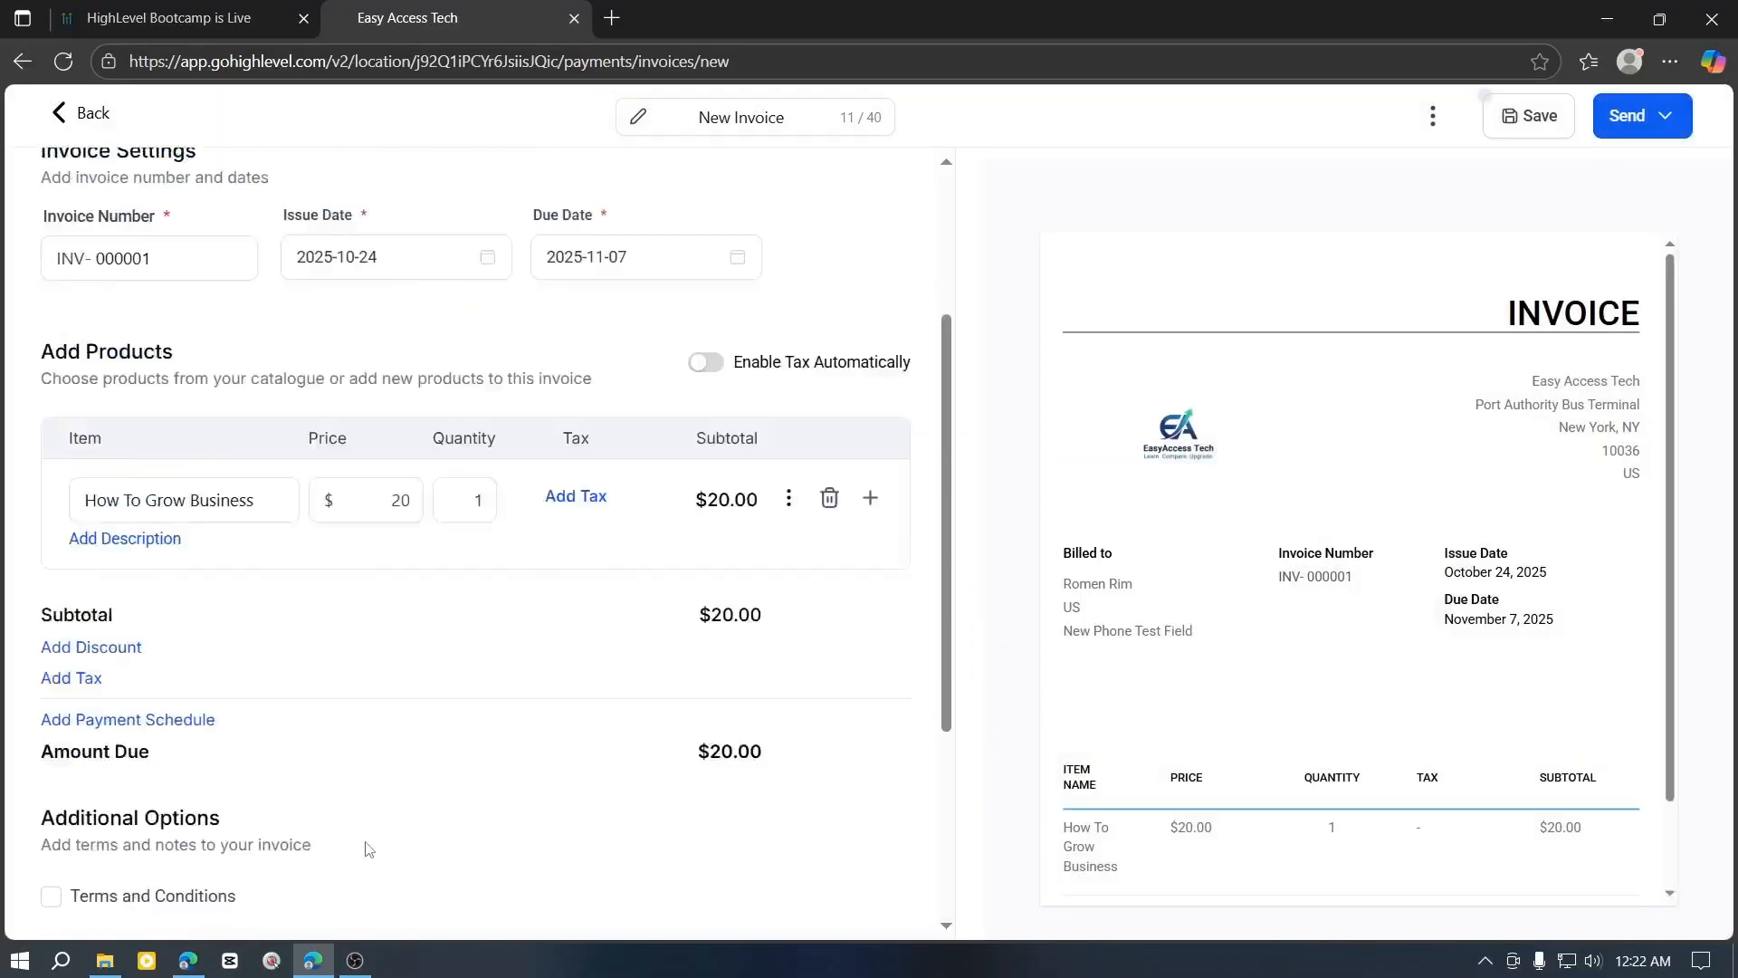
- Review the invoice's customer, dates and product details and save the invoice
scroll(122, 612, "up", 4)
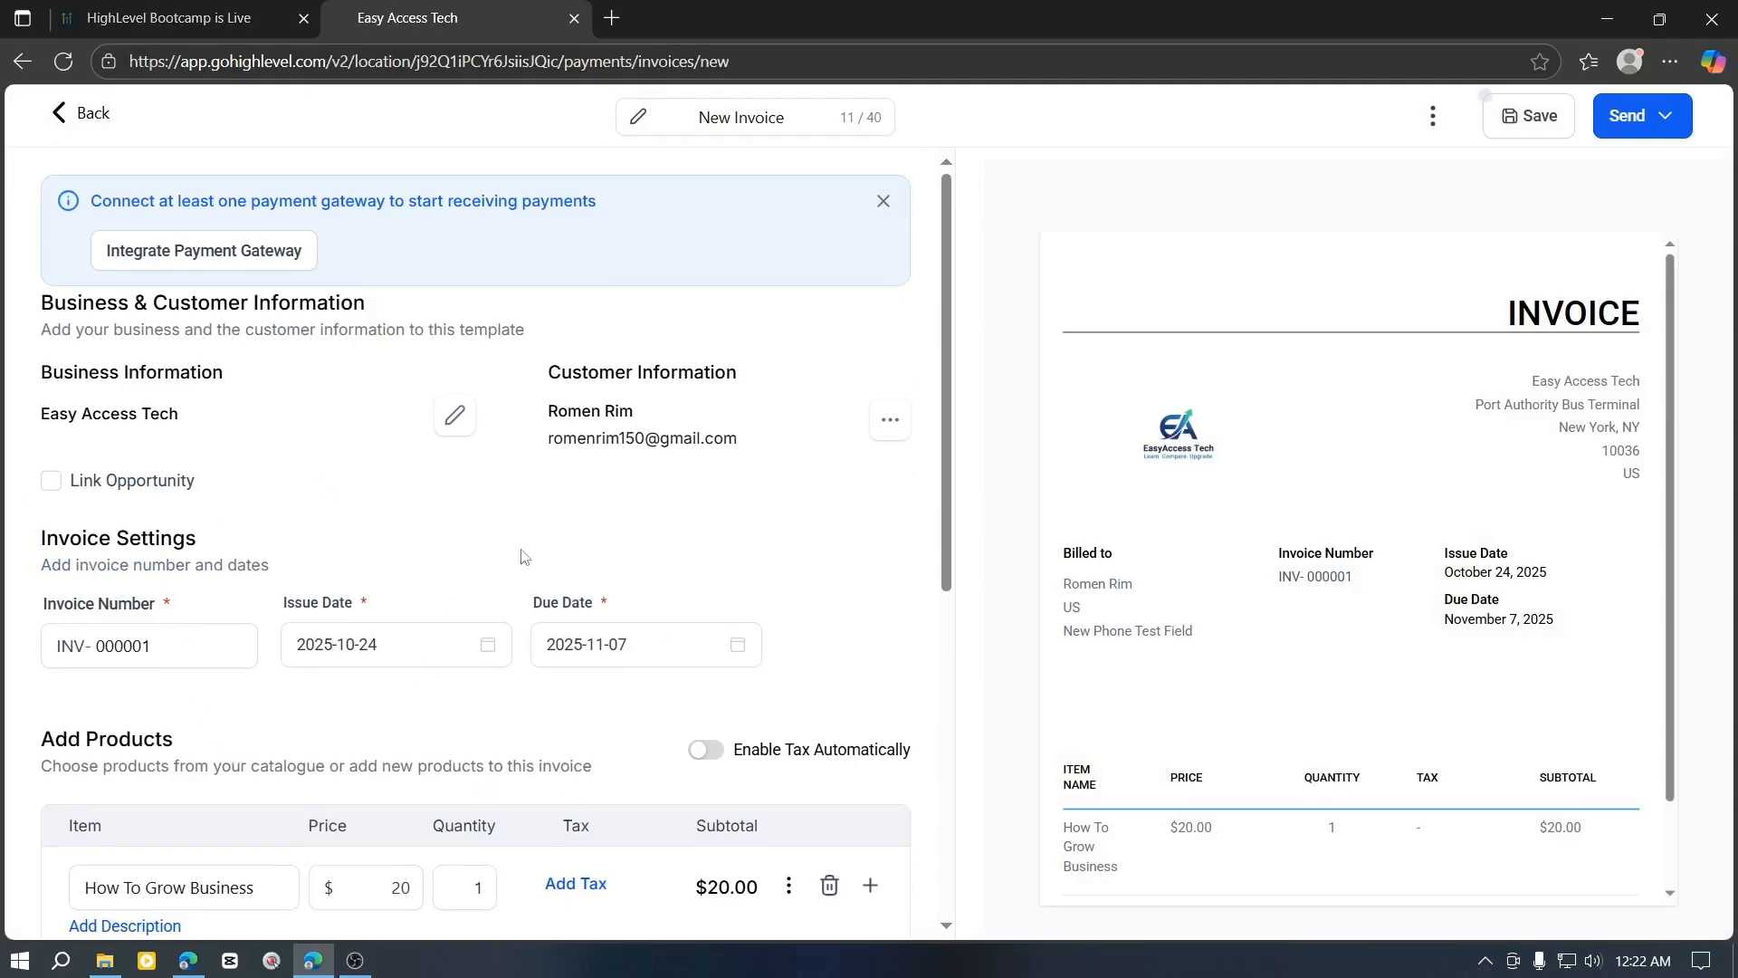
scroll(1378, 594, "down", 2)
scroll(1624, 380, "up", 2)
left_click(1524, 116)
left_click(1545, 116)
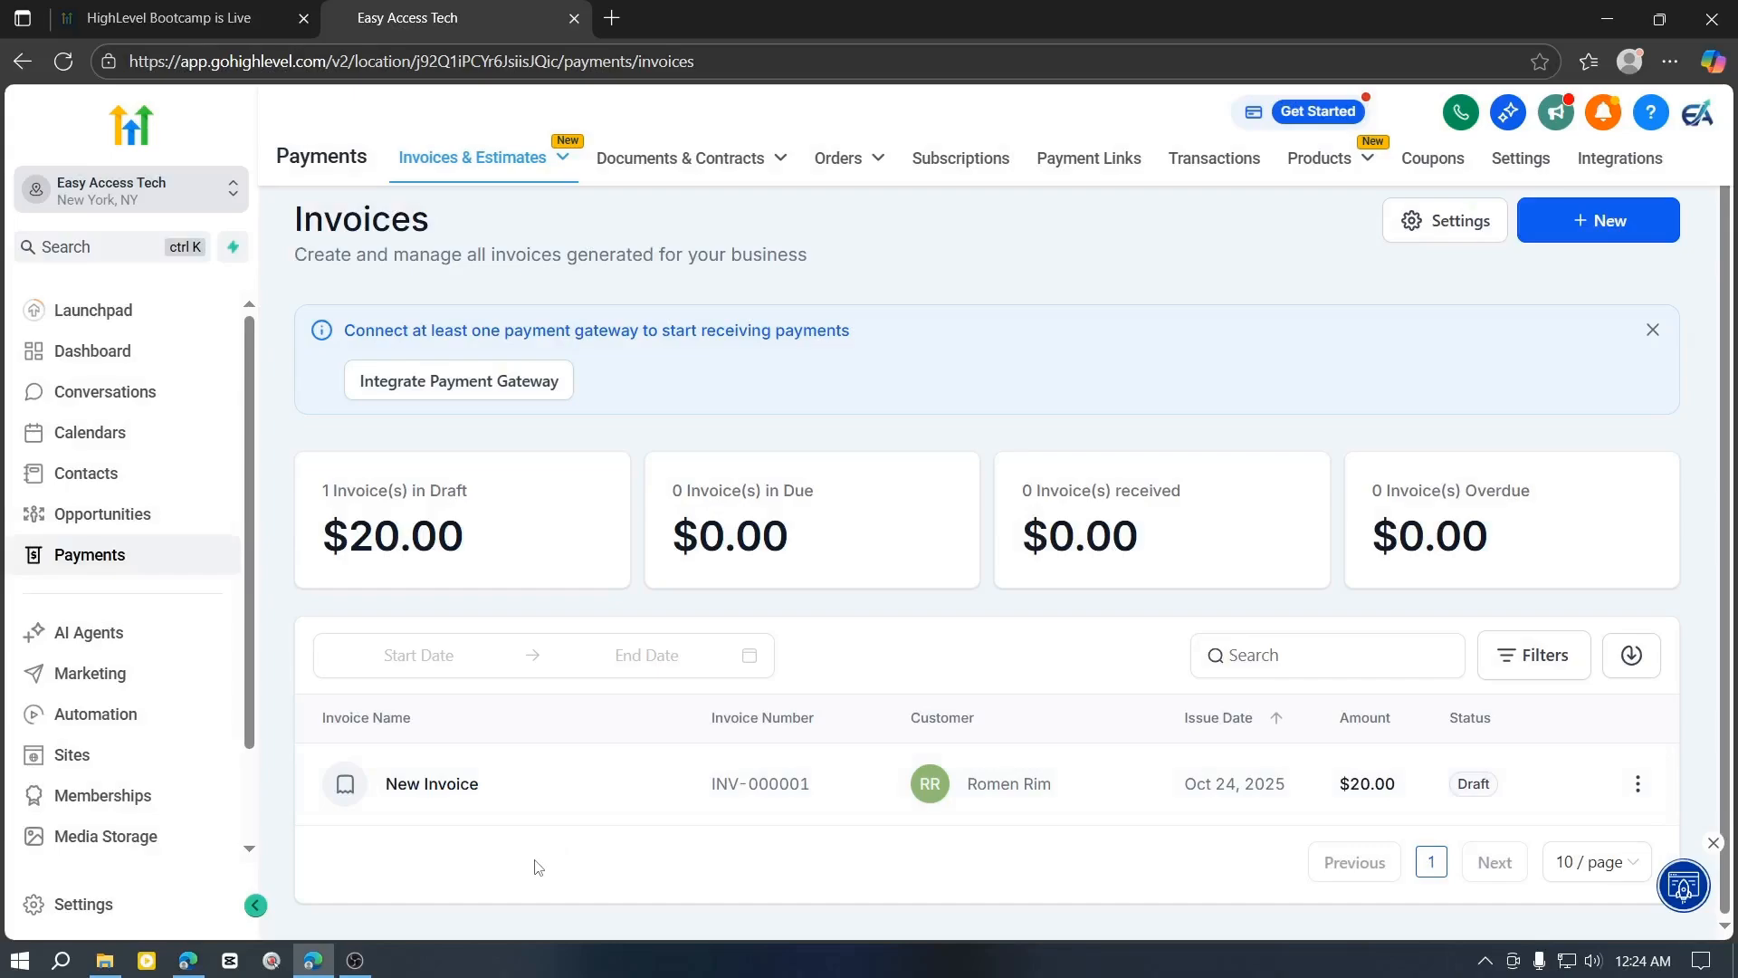
- Convert the saved New Invoice to an invoice template, review its content and save the template
left_click(566, 764)
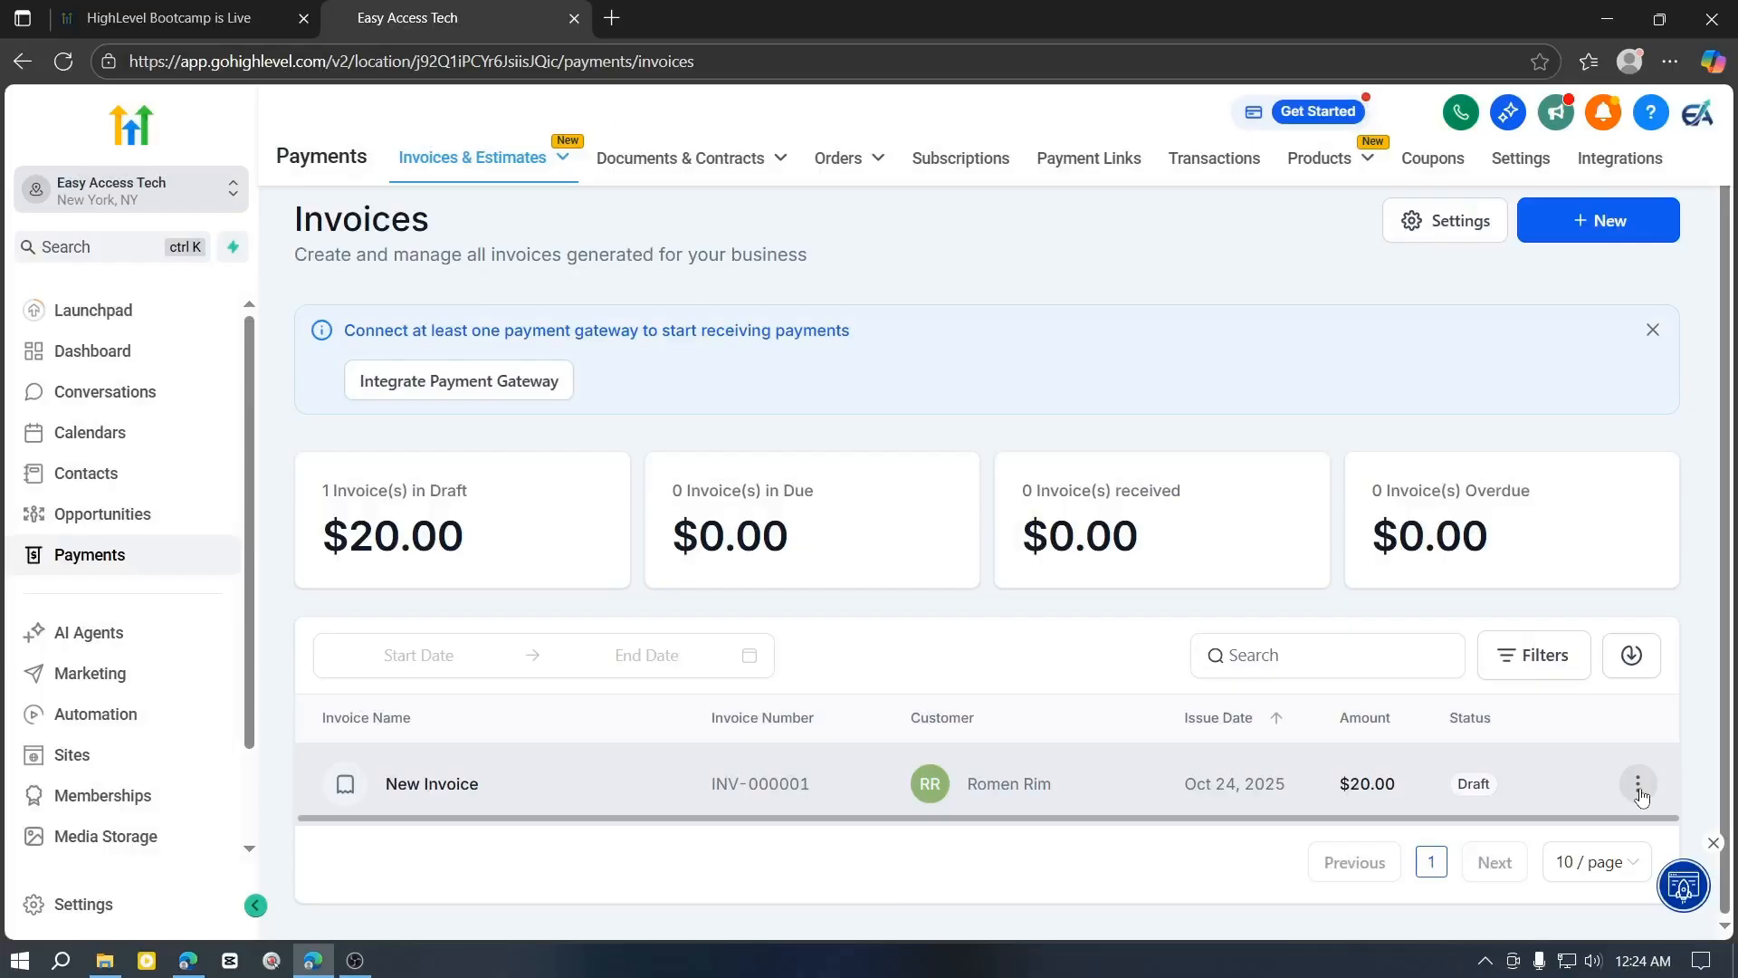
left_click(1638, 783)
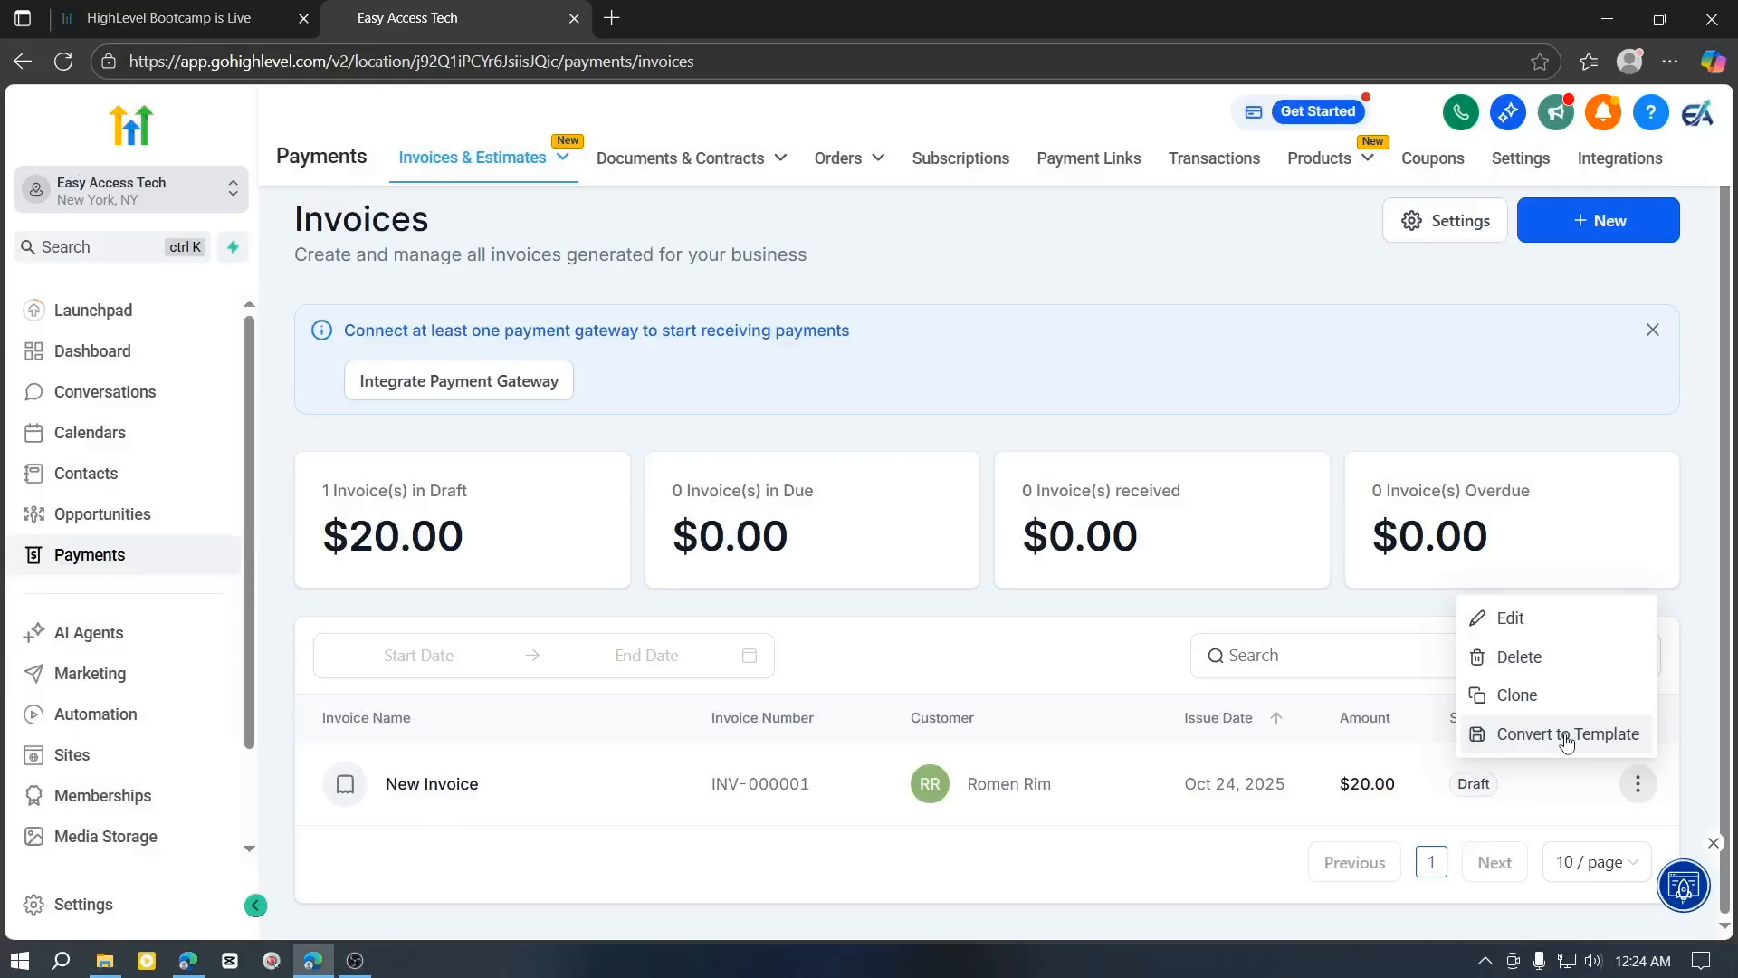
left_click(1567, 742)
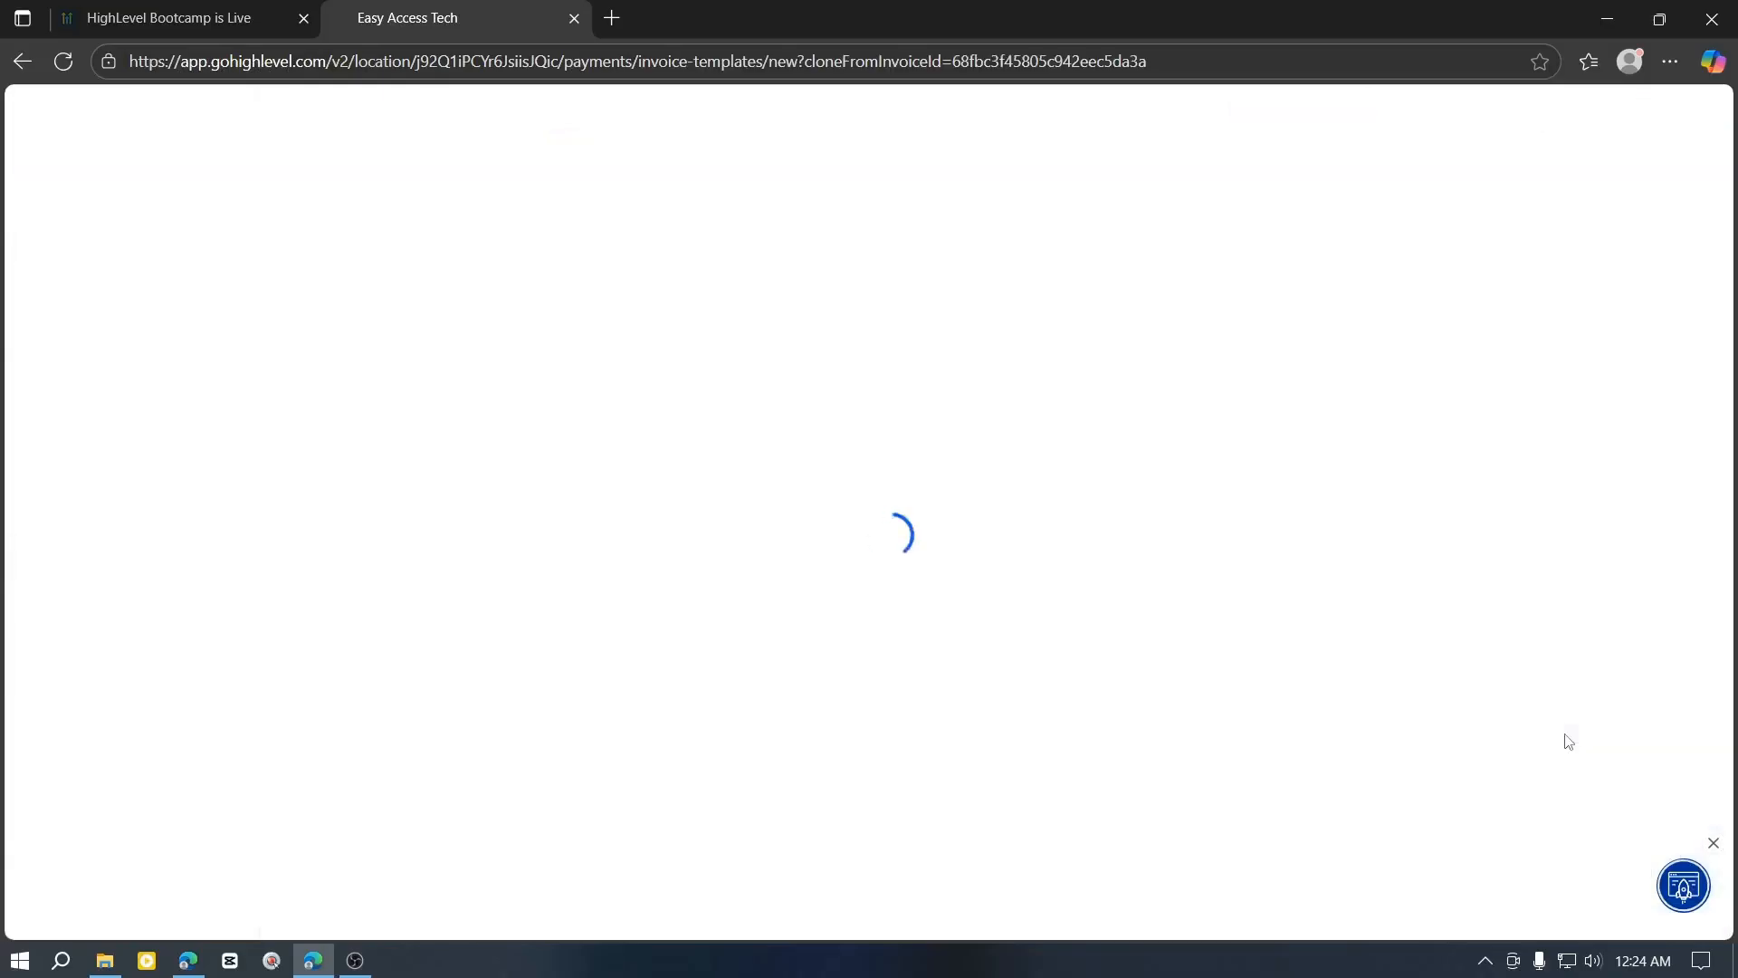
scroll(1206, 710, "down", 2)
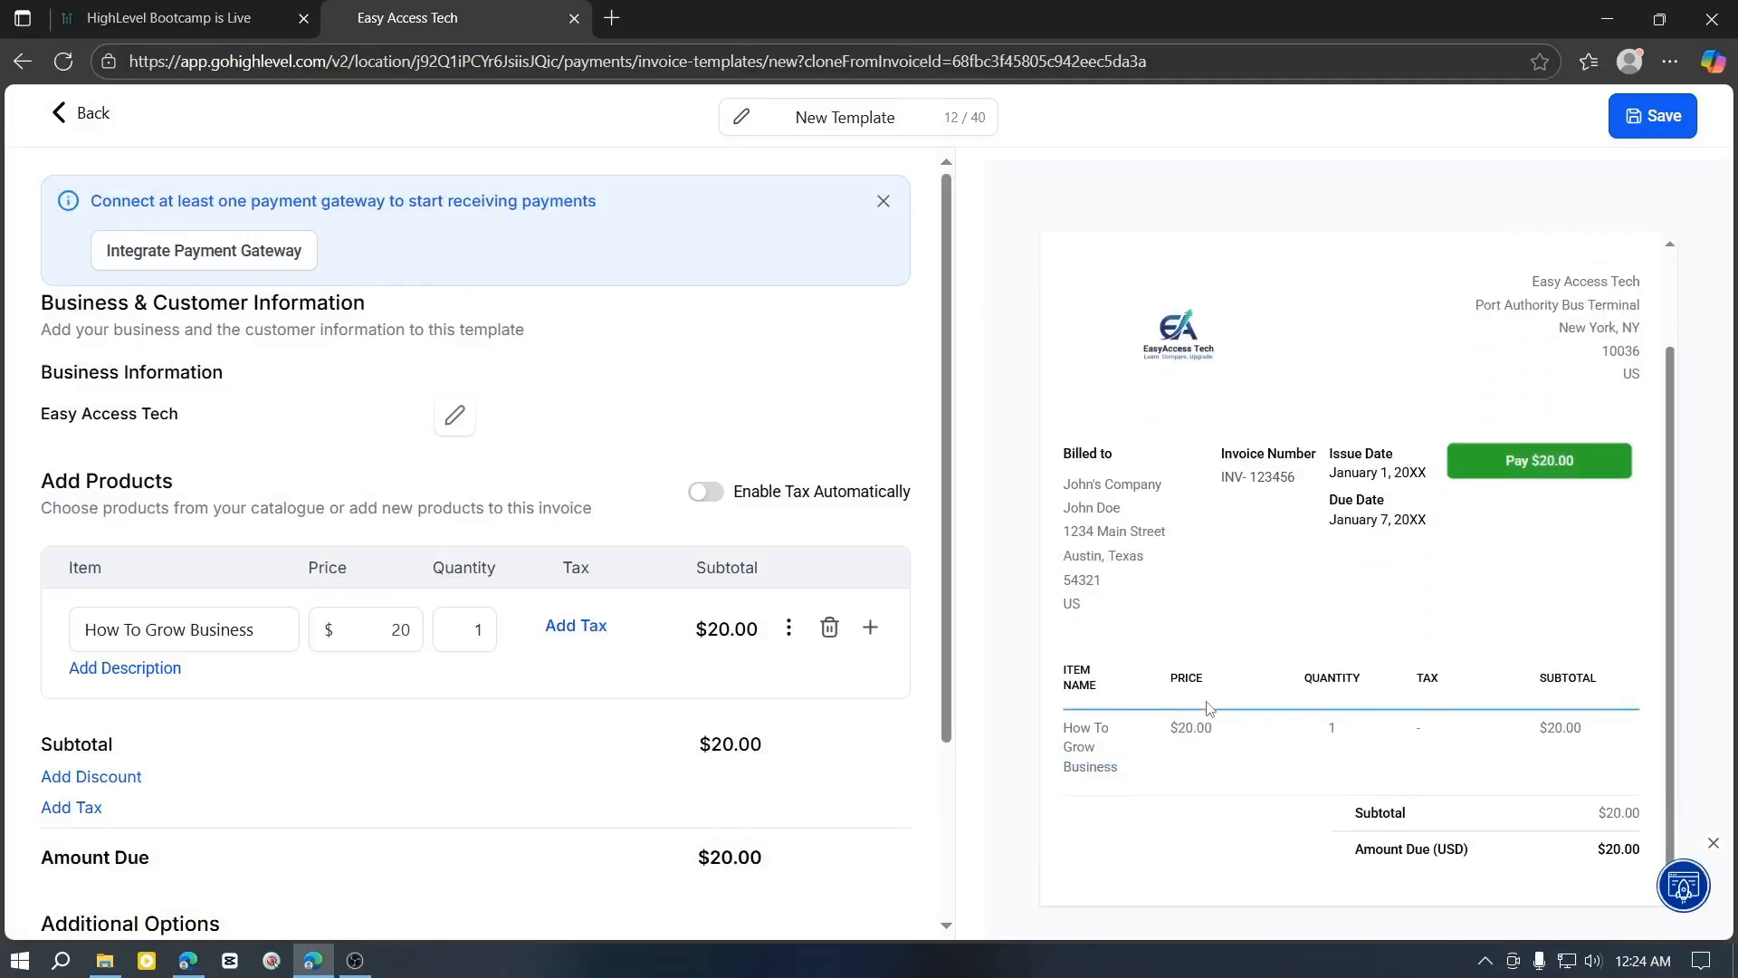
scroll(497, 704, "down", 3)
scroll(497, 704, "up", 2)
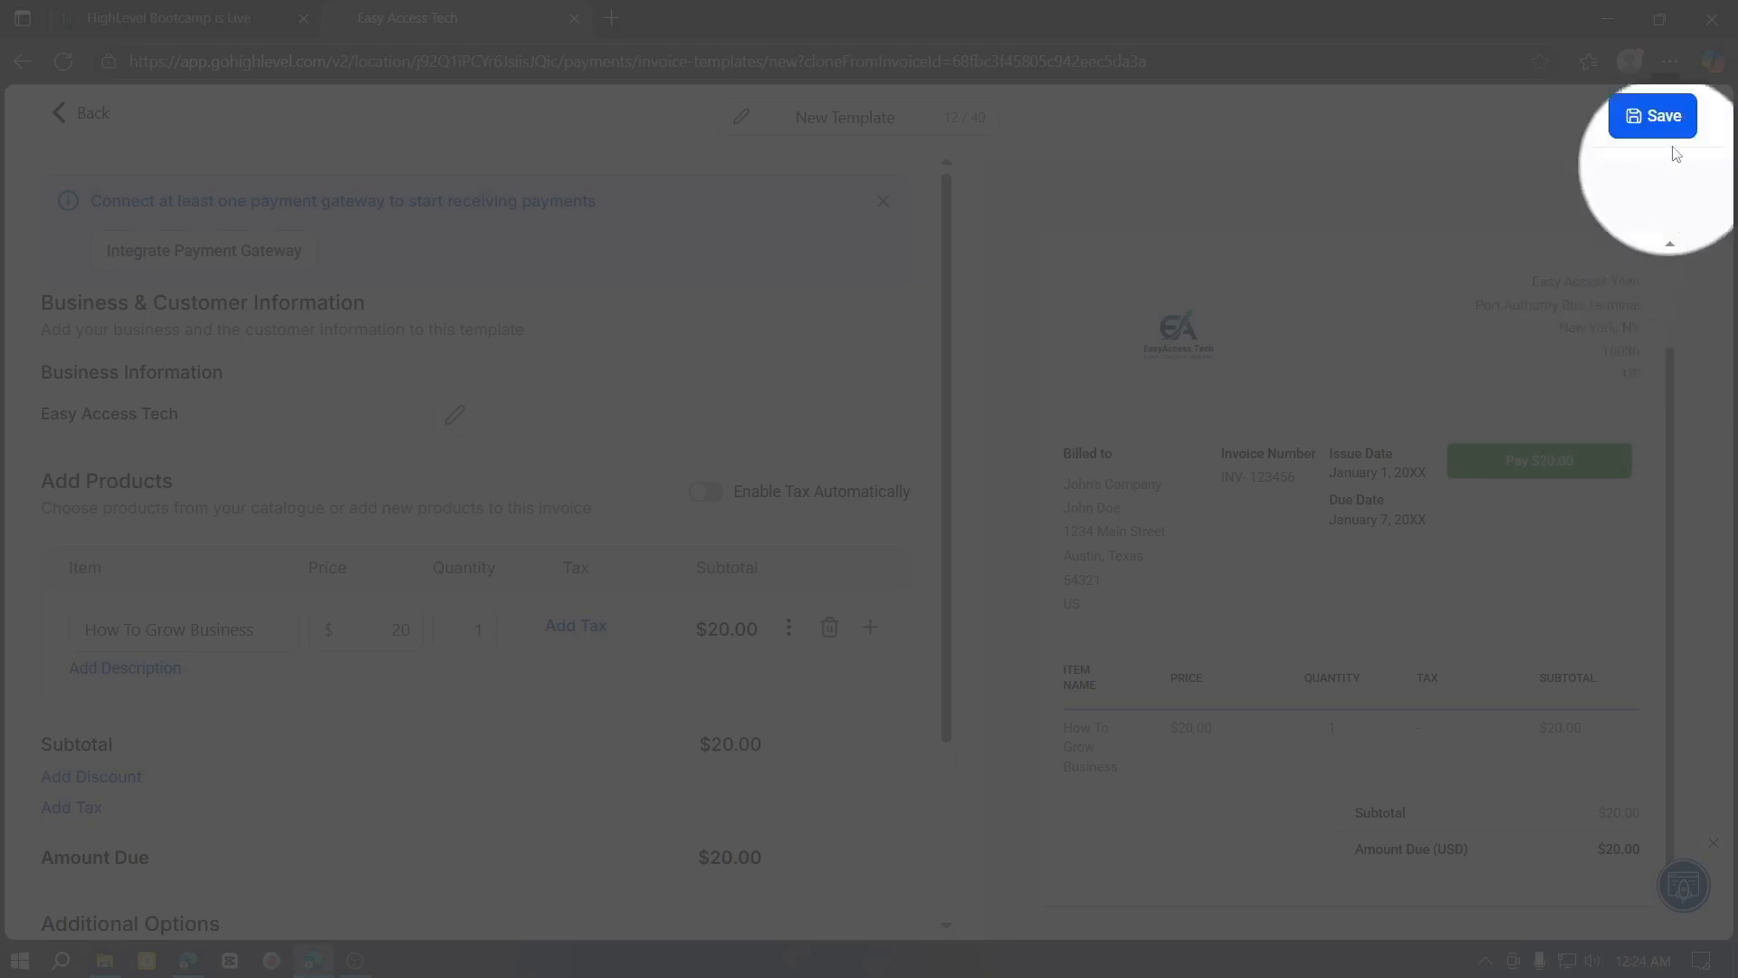
left_click(1653, 118)
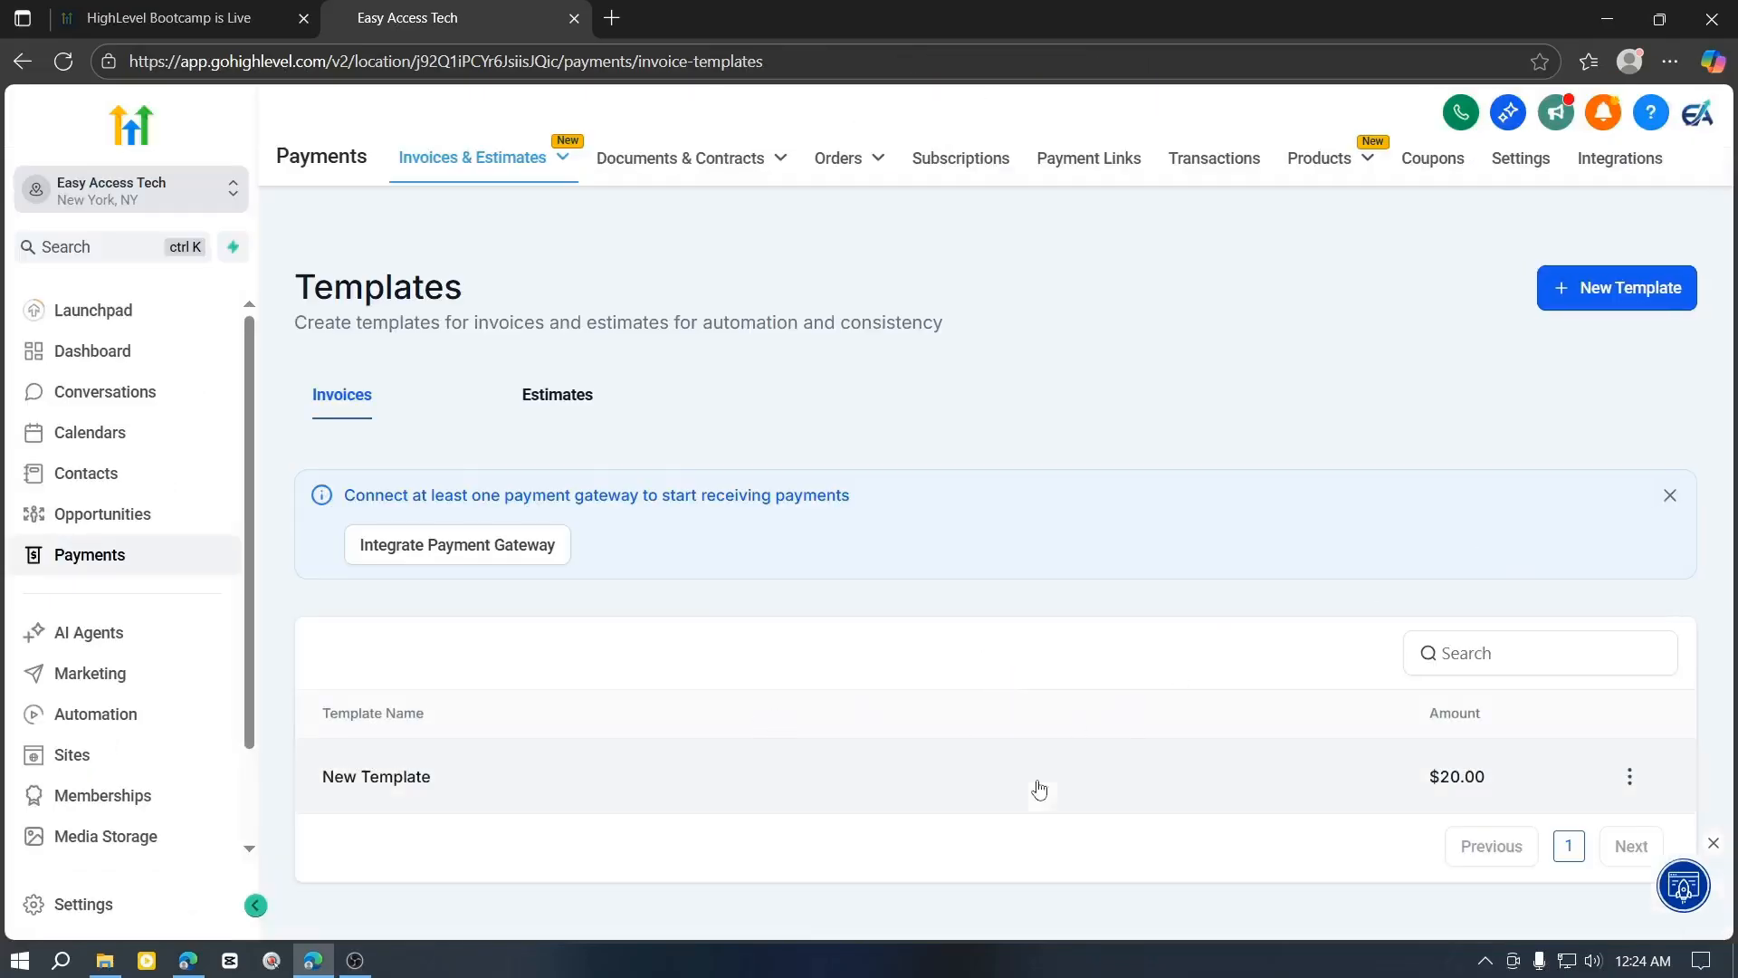
key("ctrl")
key("ctrl")
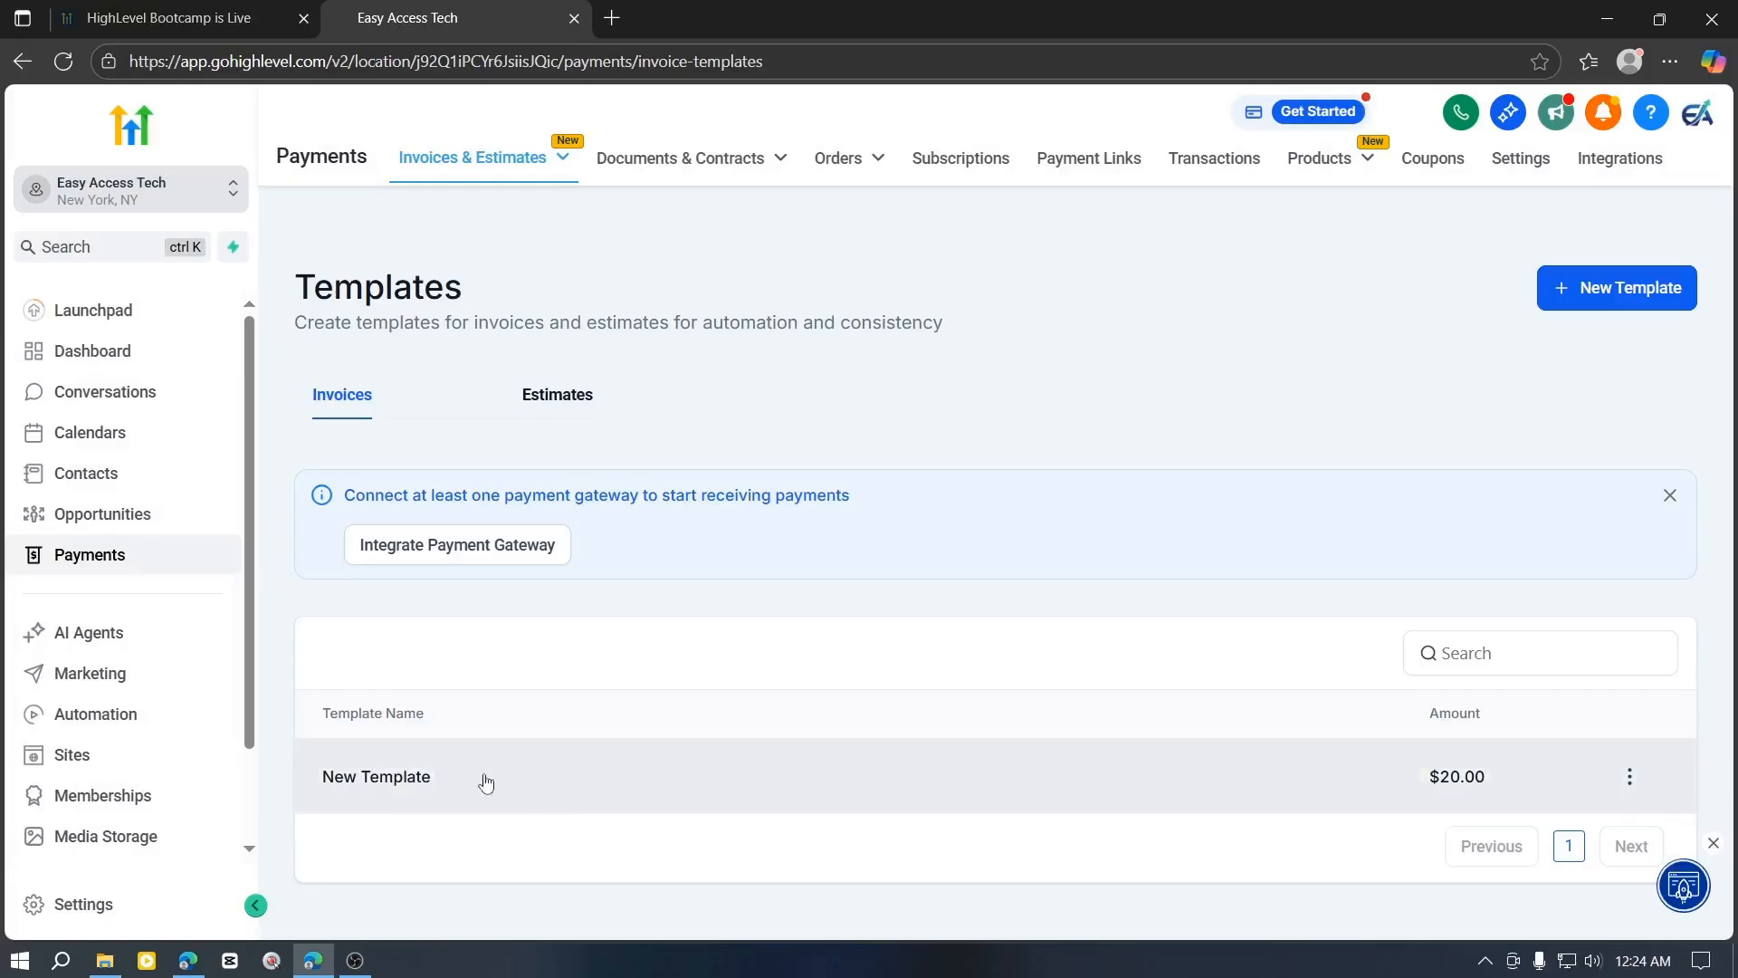
left_click(1629, 776)
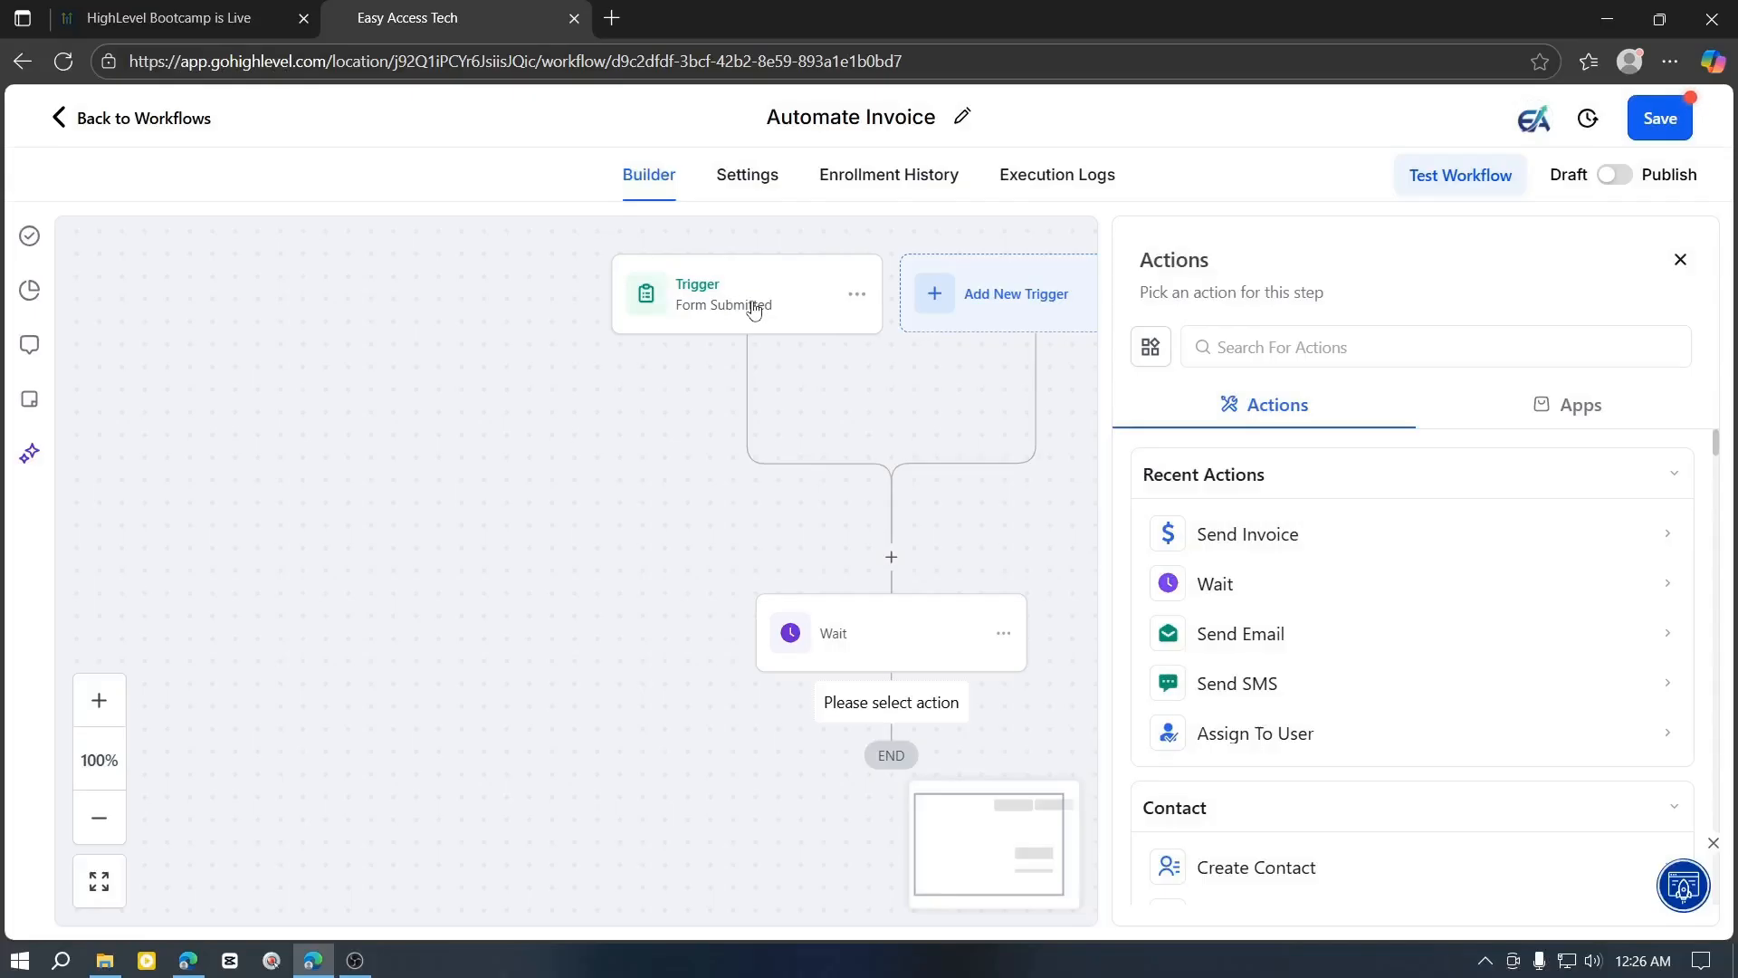
- Filter the Form Submitted trigger so that the form is Form 6, and save the trigger
left_click(753, 308)
left_click(788, 573)
left_click(874, 601)
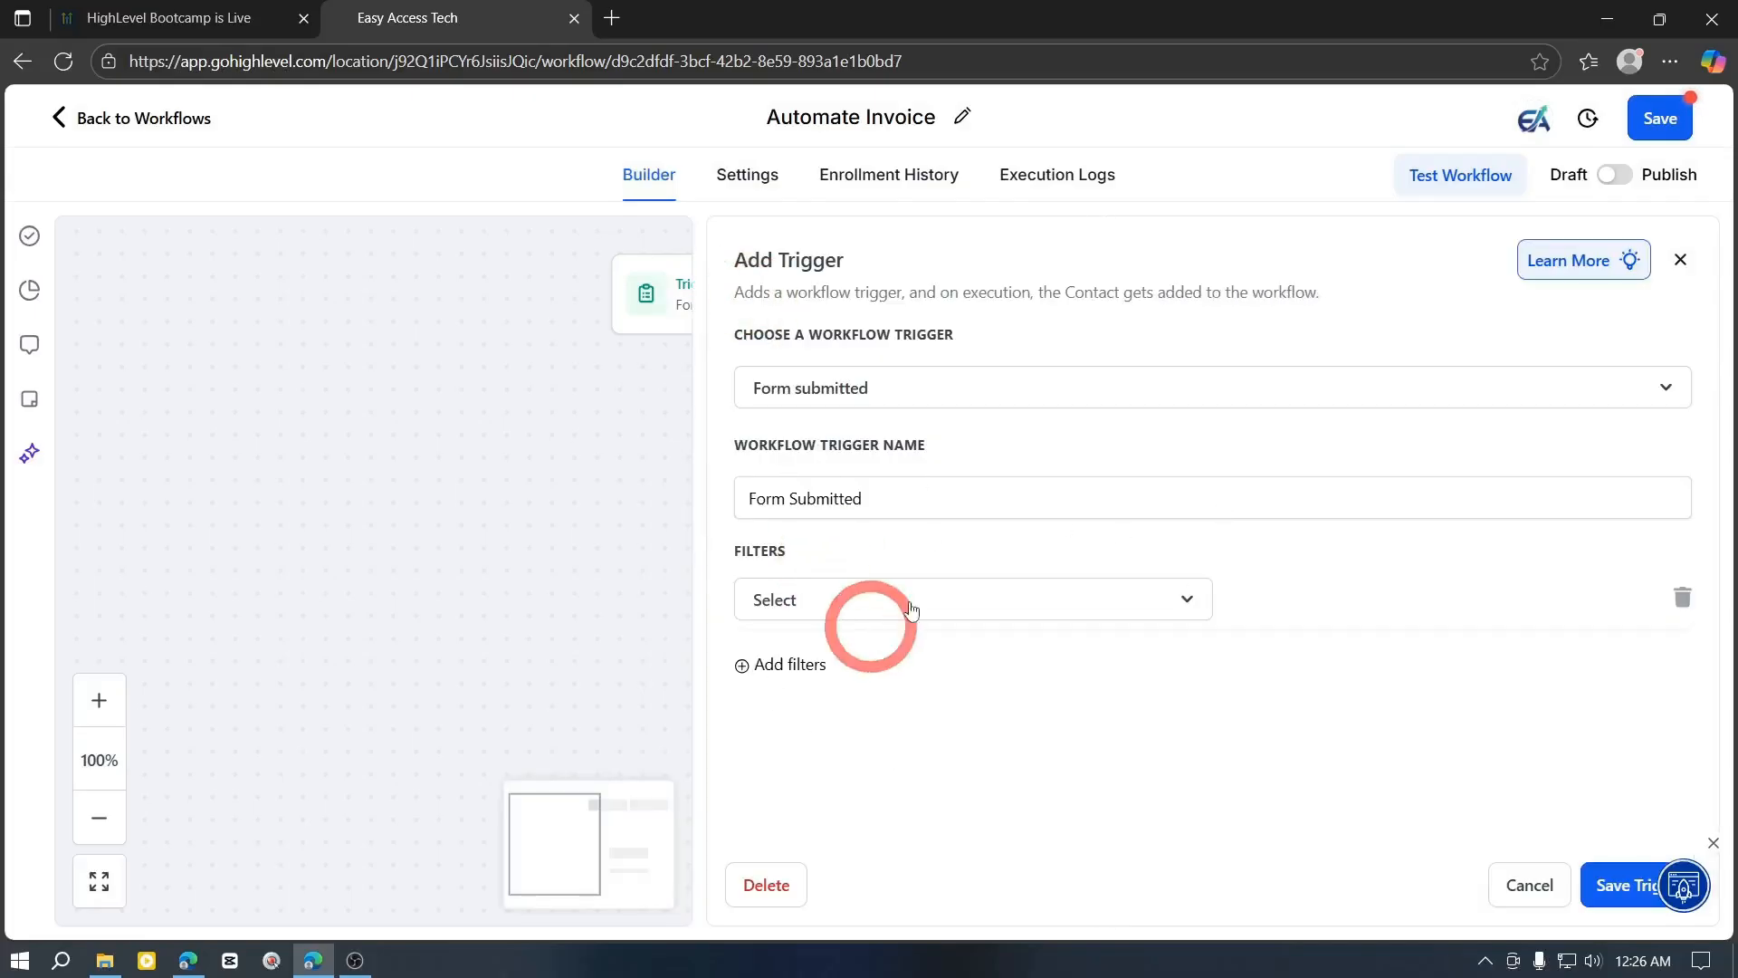
left_click(836, 758)
left_click(1373, 604)
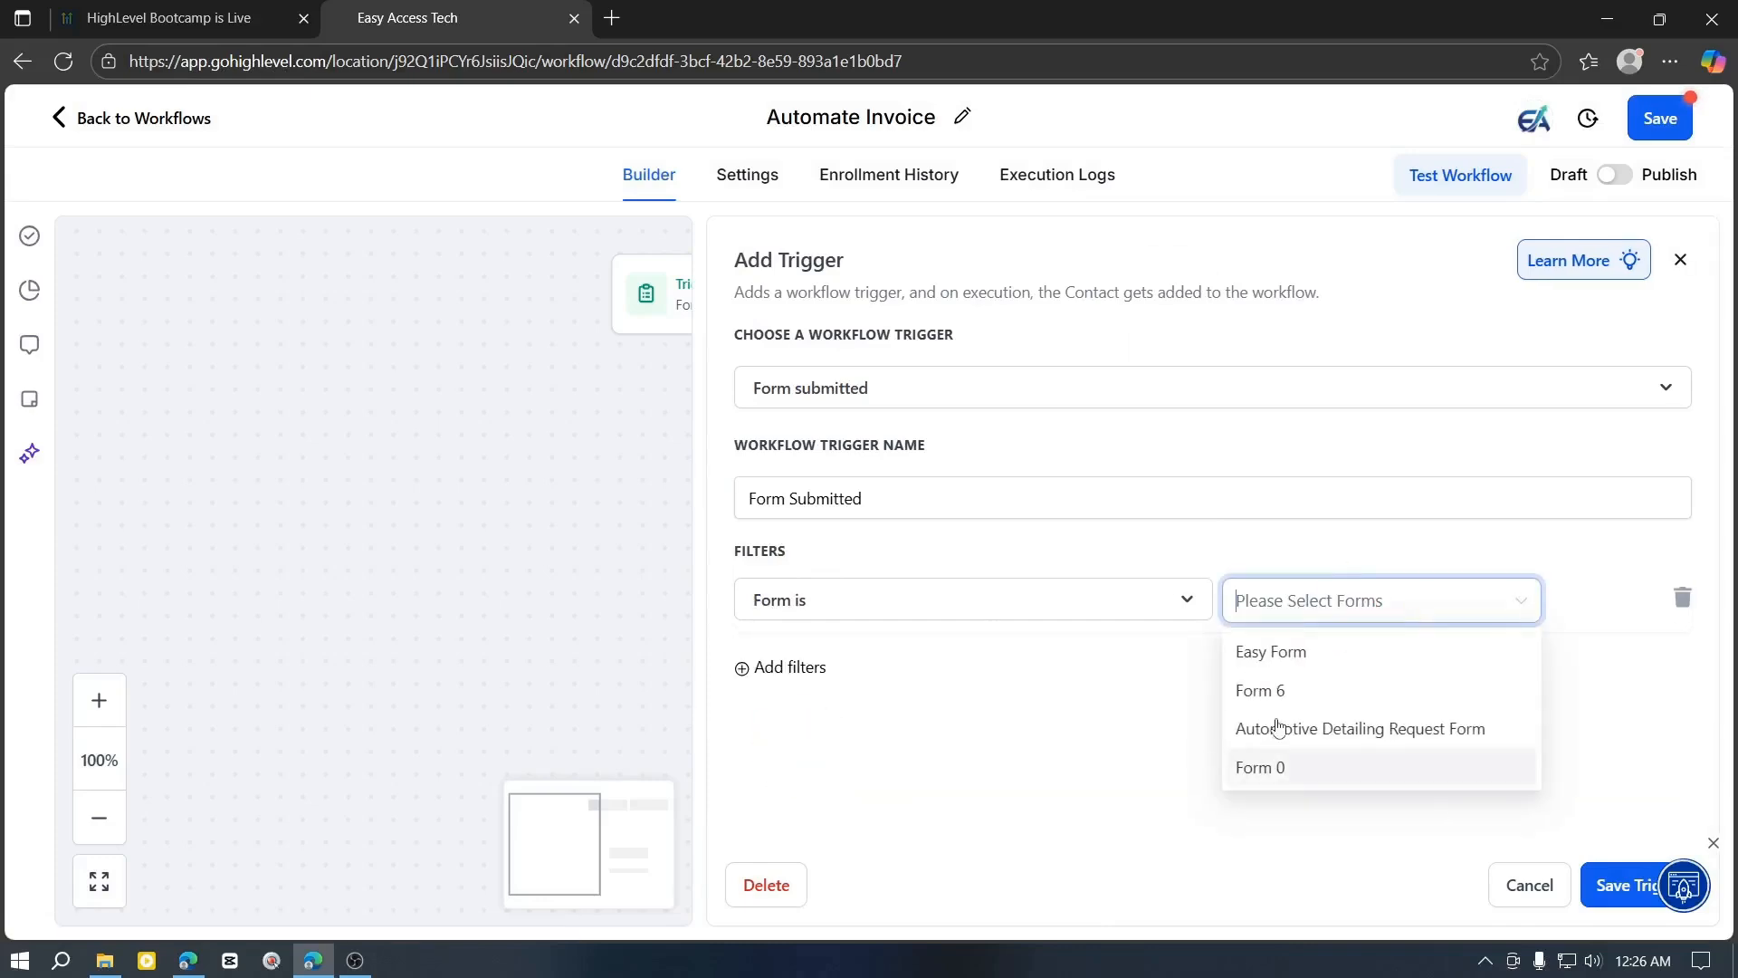
left_click(1354, 689)
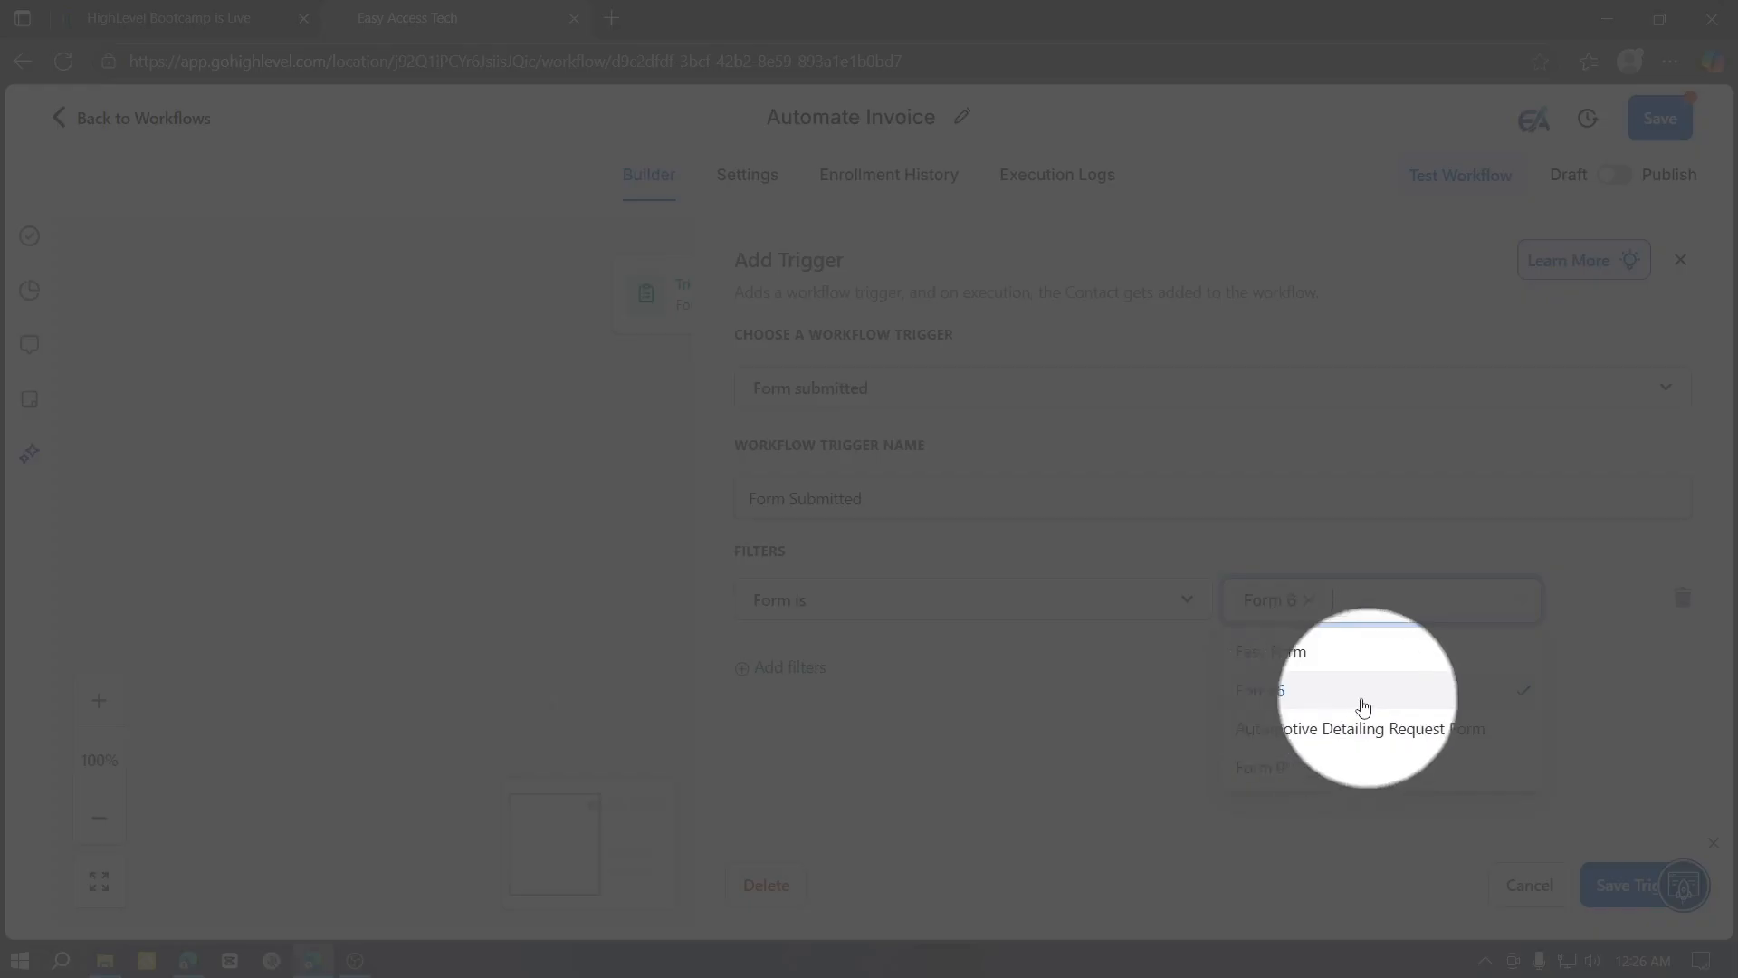
left_click(1012, 717)
left_click(1634, 900)
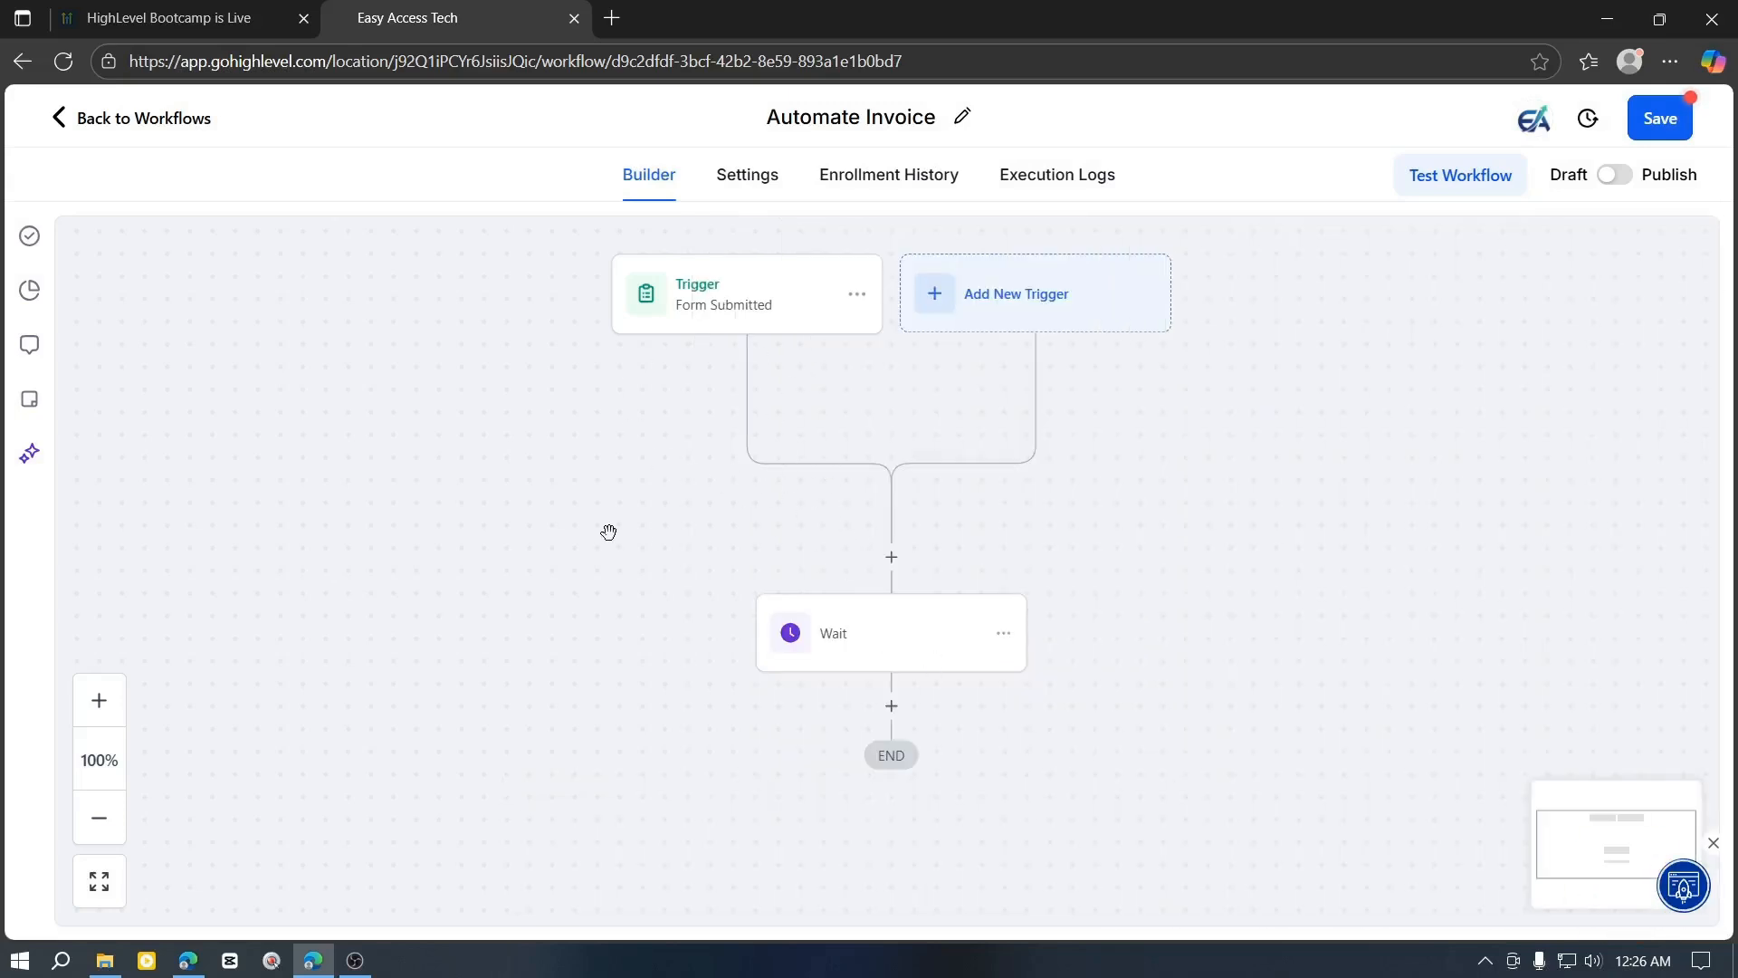
- Review and save the Wait action's settings, and add a Send Invoice action below it using the invoice template New Template
left_click(819, 647)
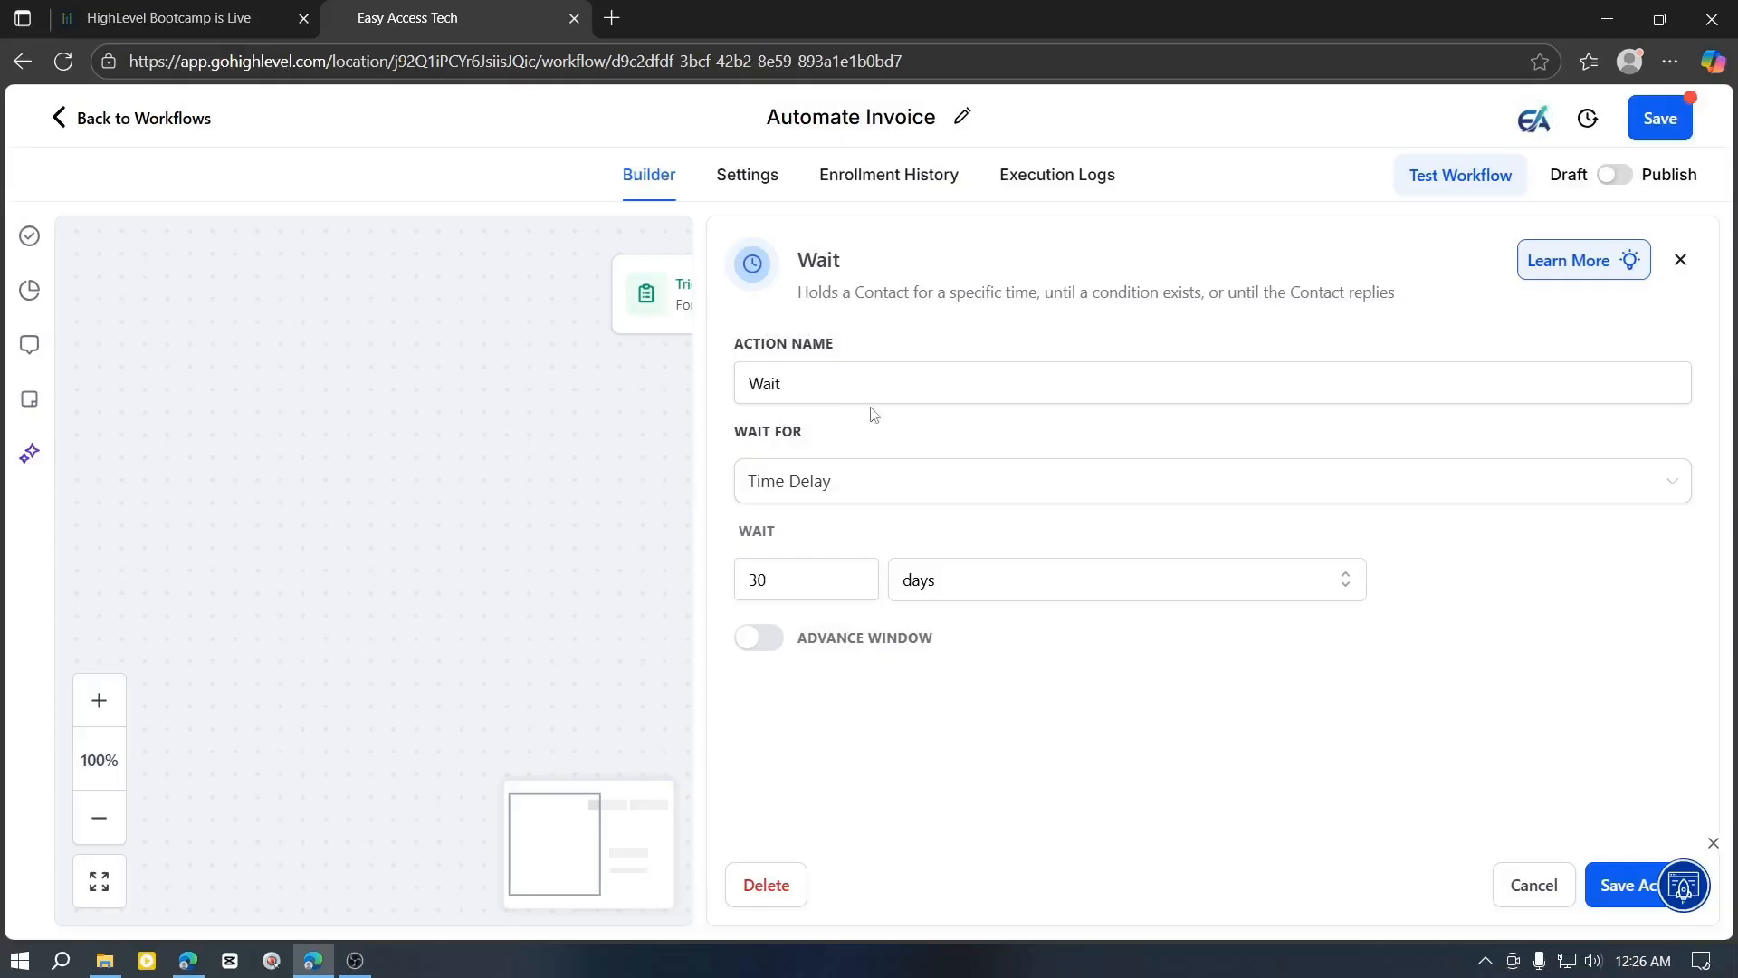
left_click(1629, 886)
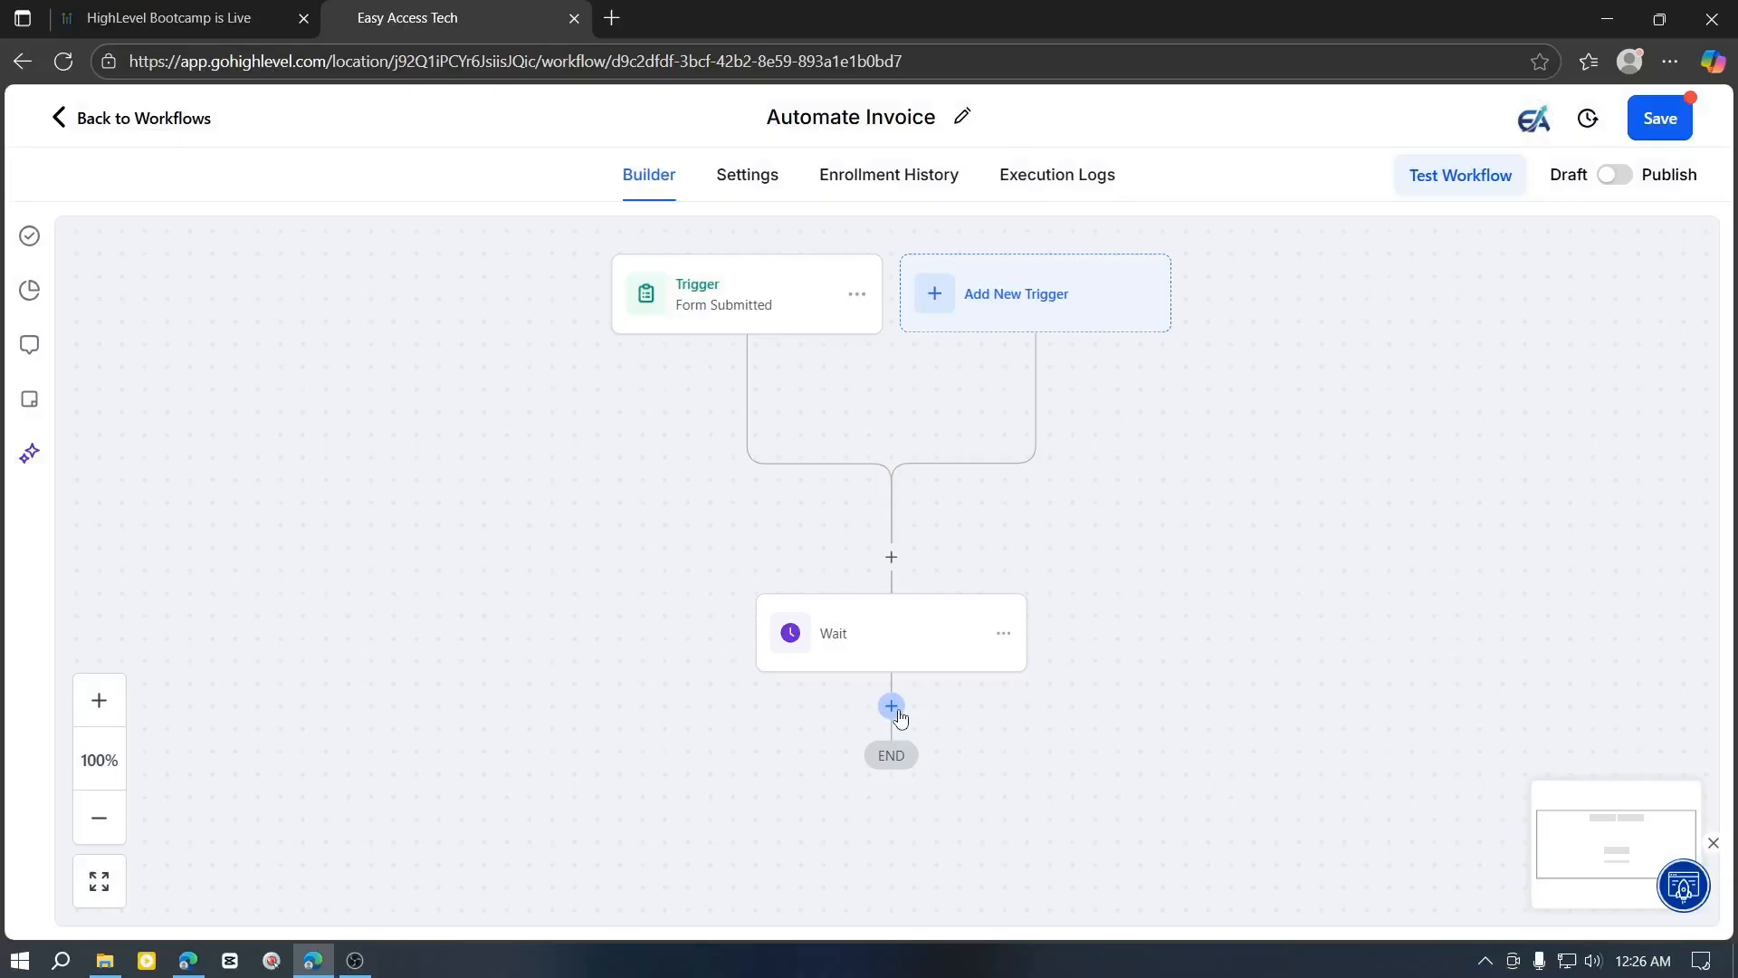
left_click(897, 712)
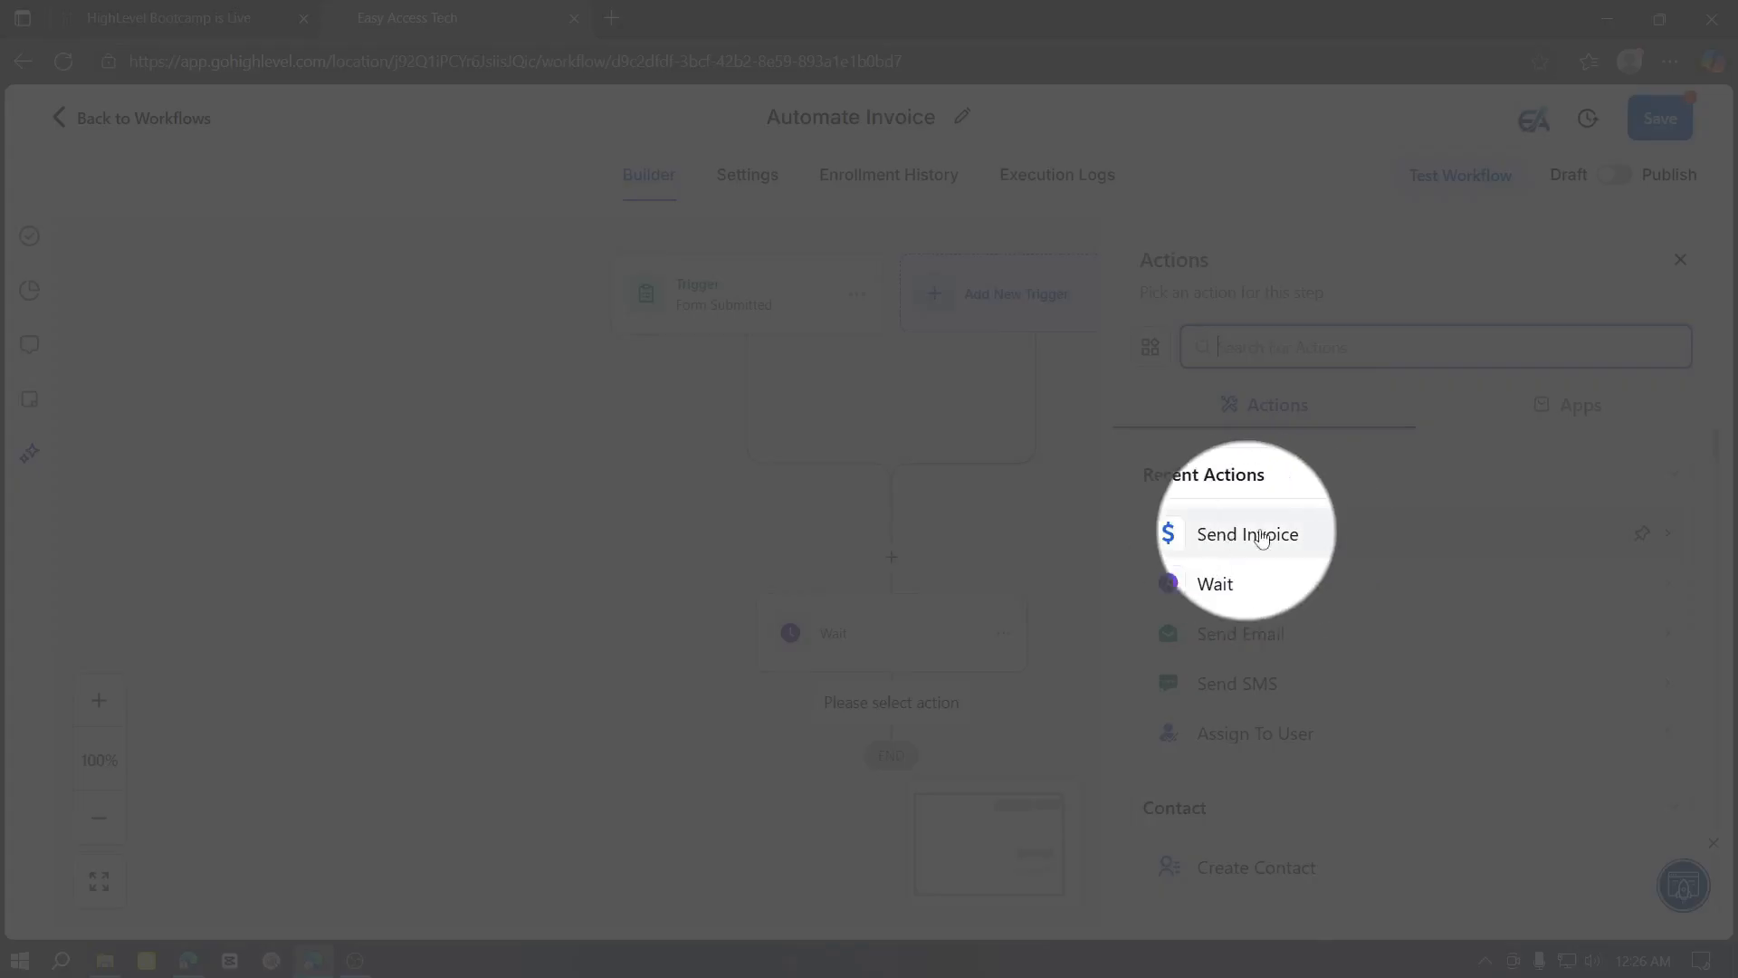
left_click(1261, 536)
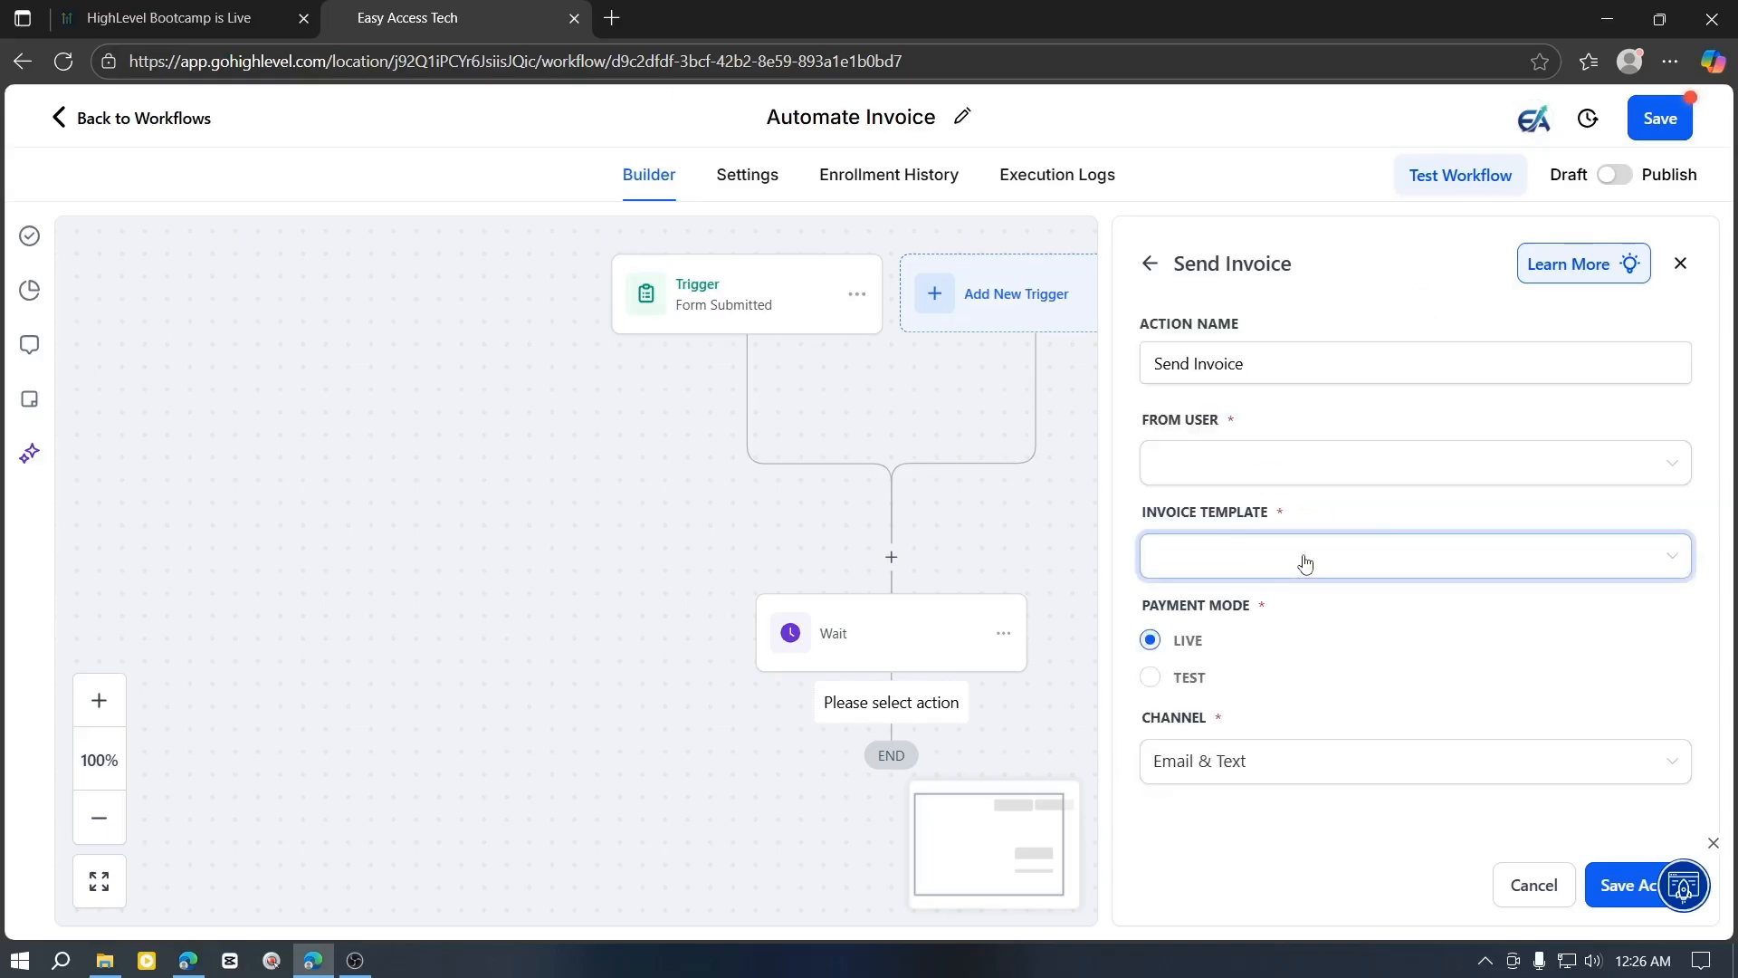
left_click(1304, 563)
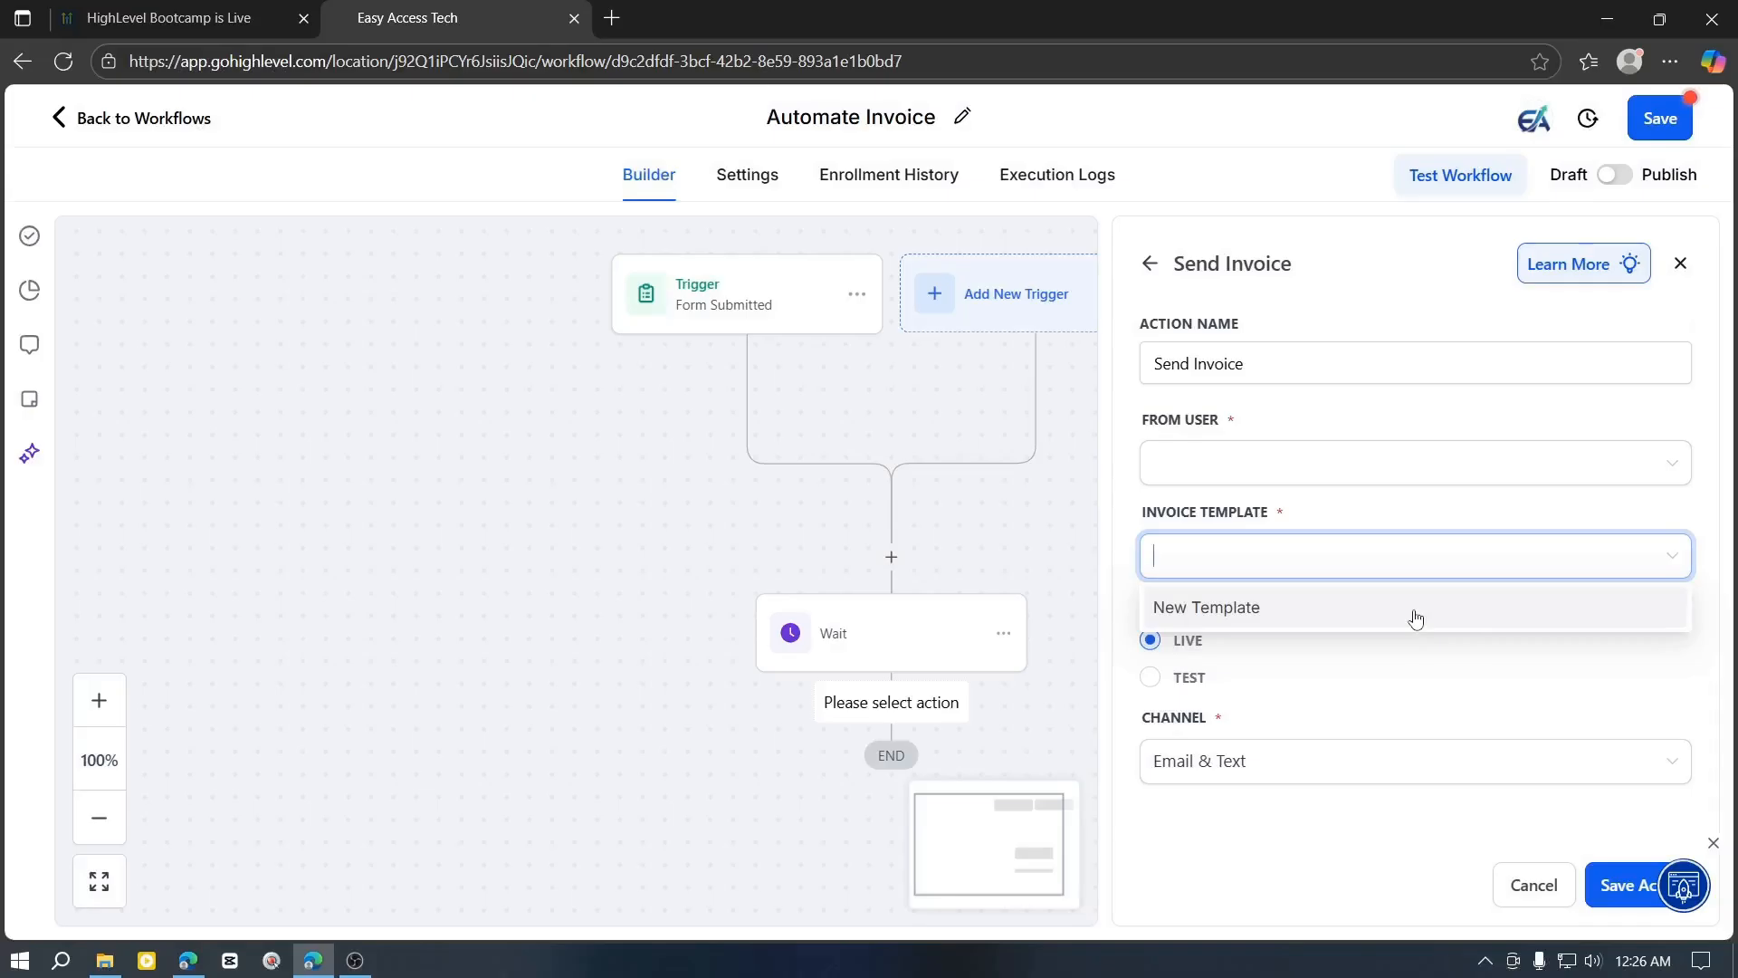
left_click(1357, 614)
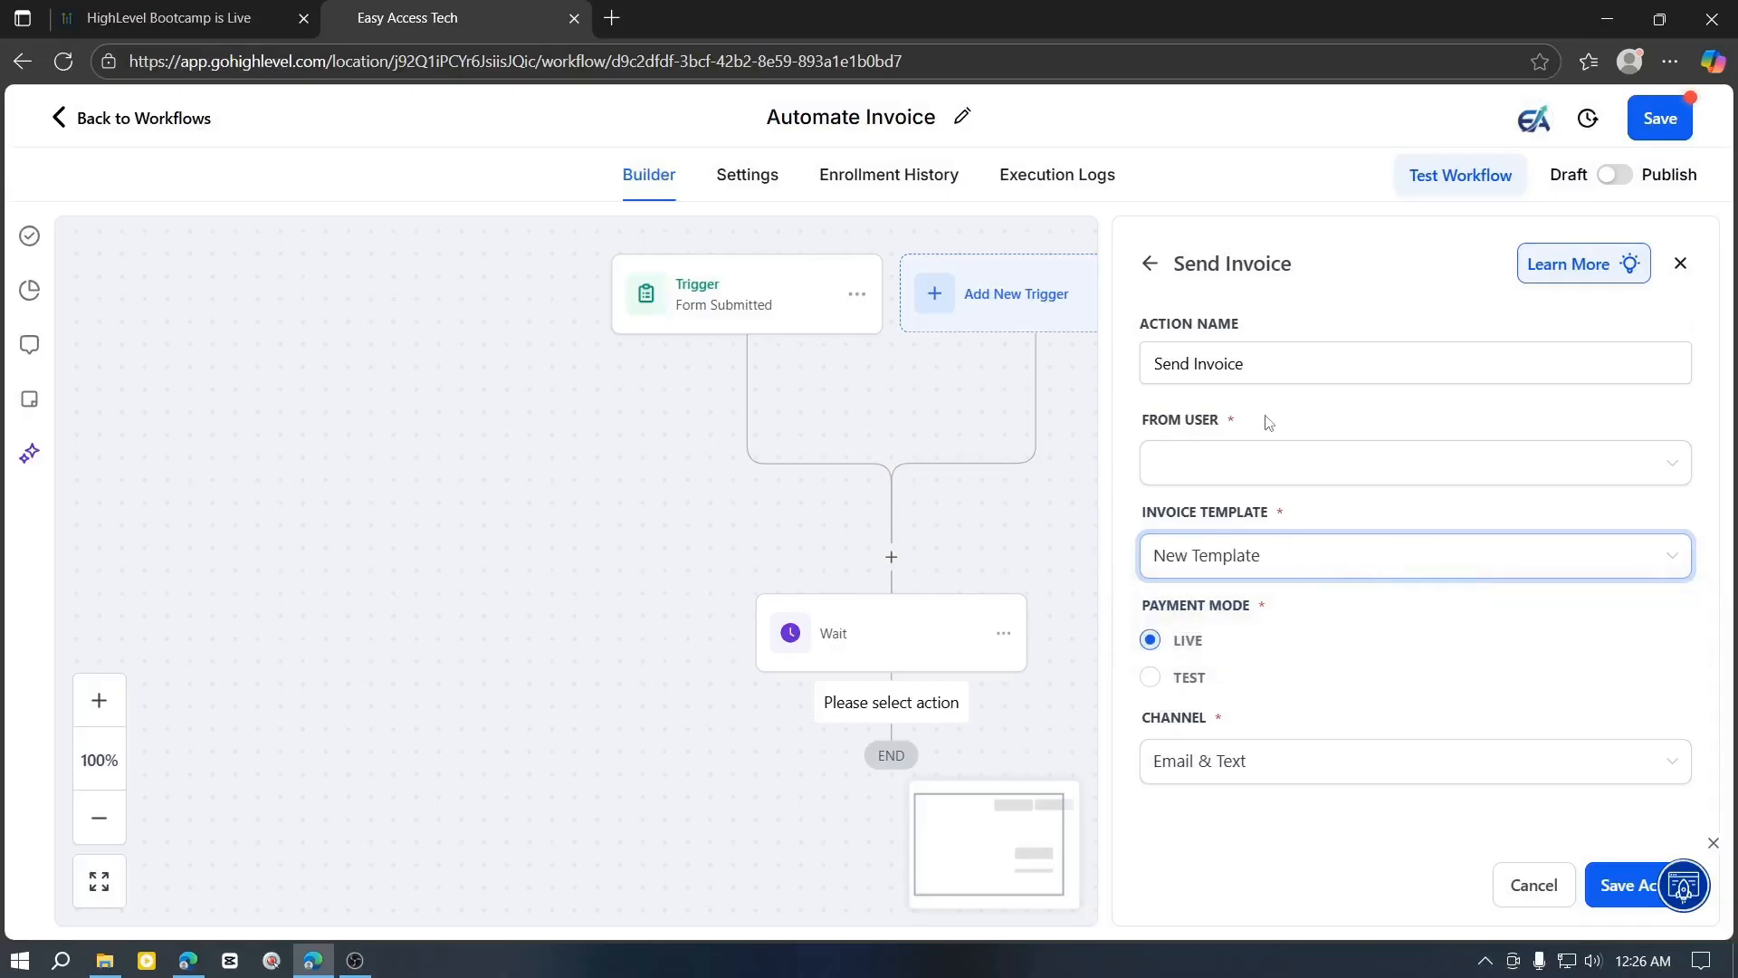
- Set the Send Invoice action's sender to Team Member 1 and its channel to Email, and save the action
left_click(1236, 462)
left_click(1353, 523)
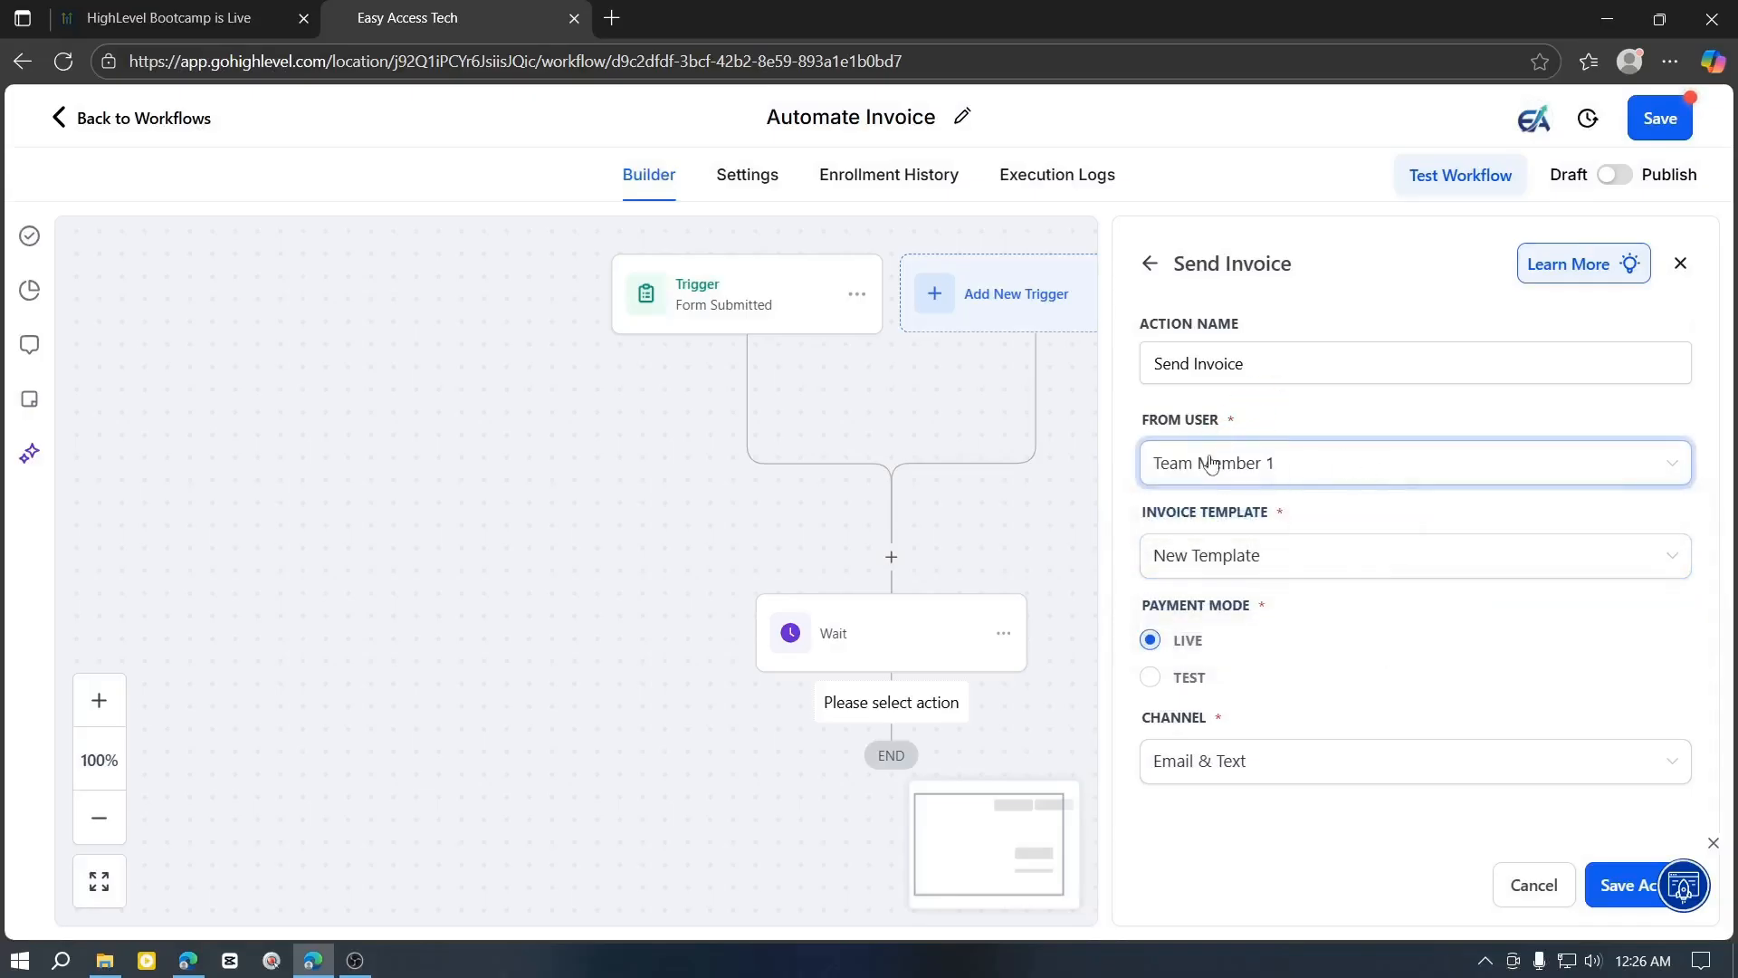
left_click(1314, 465)
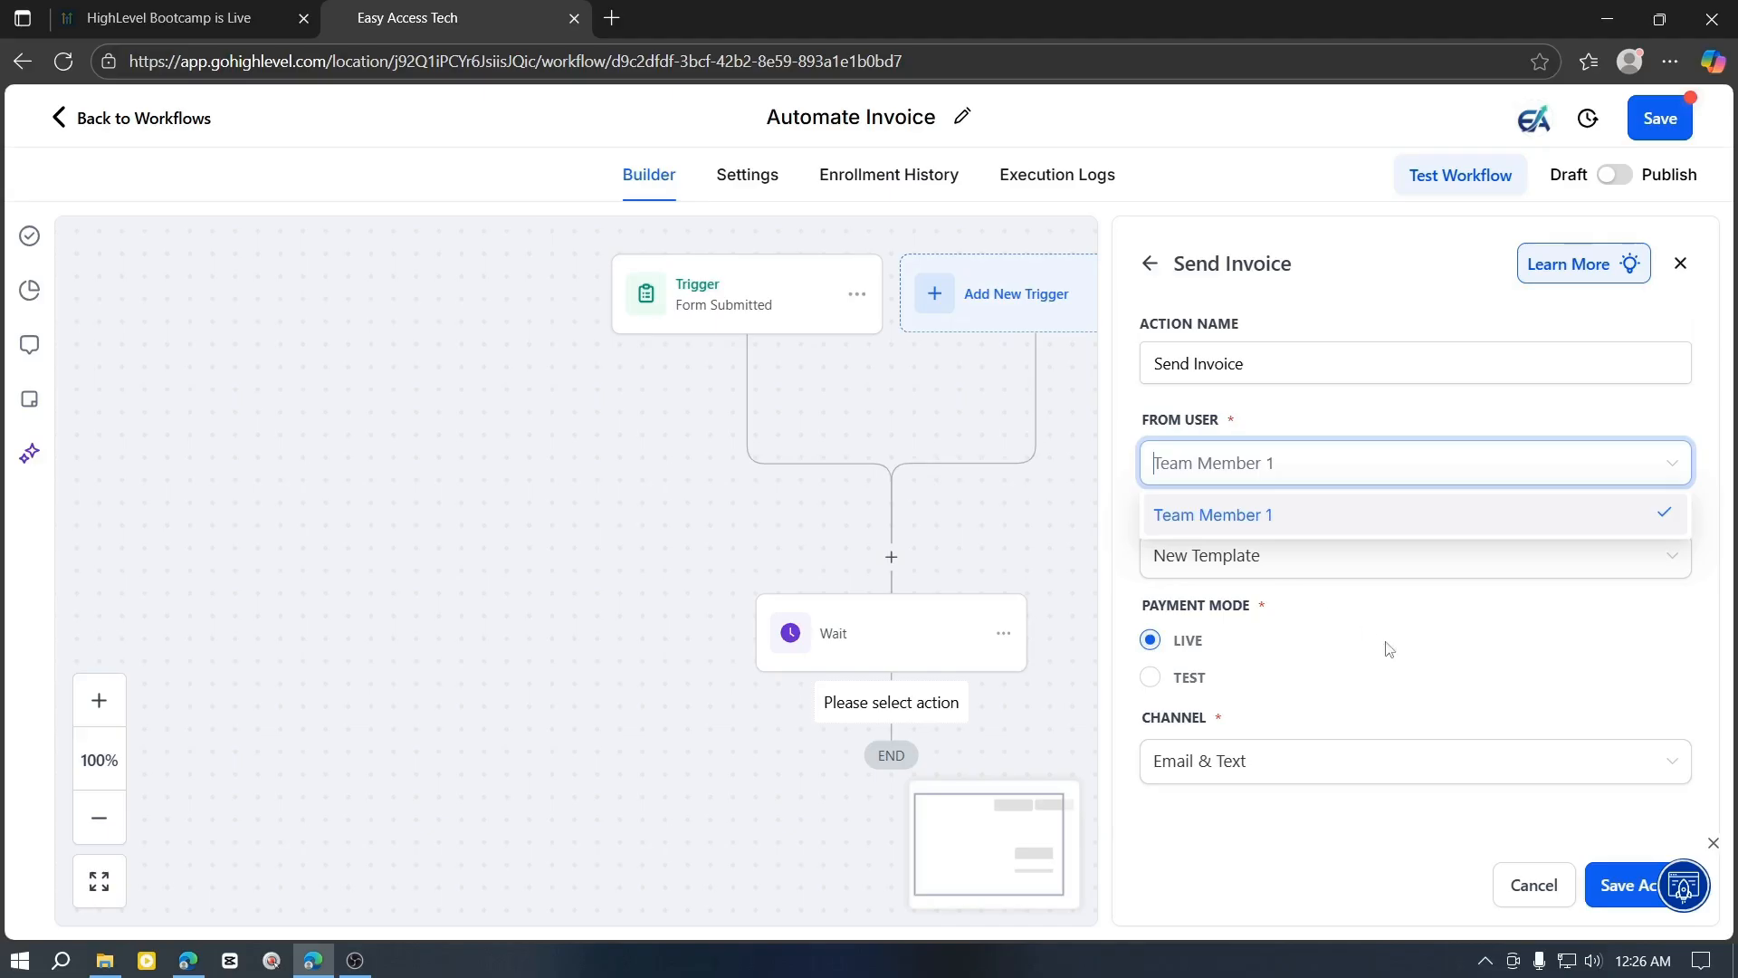
left_click(1381, 646)
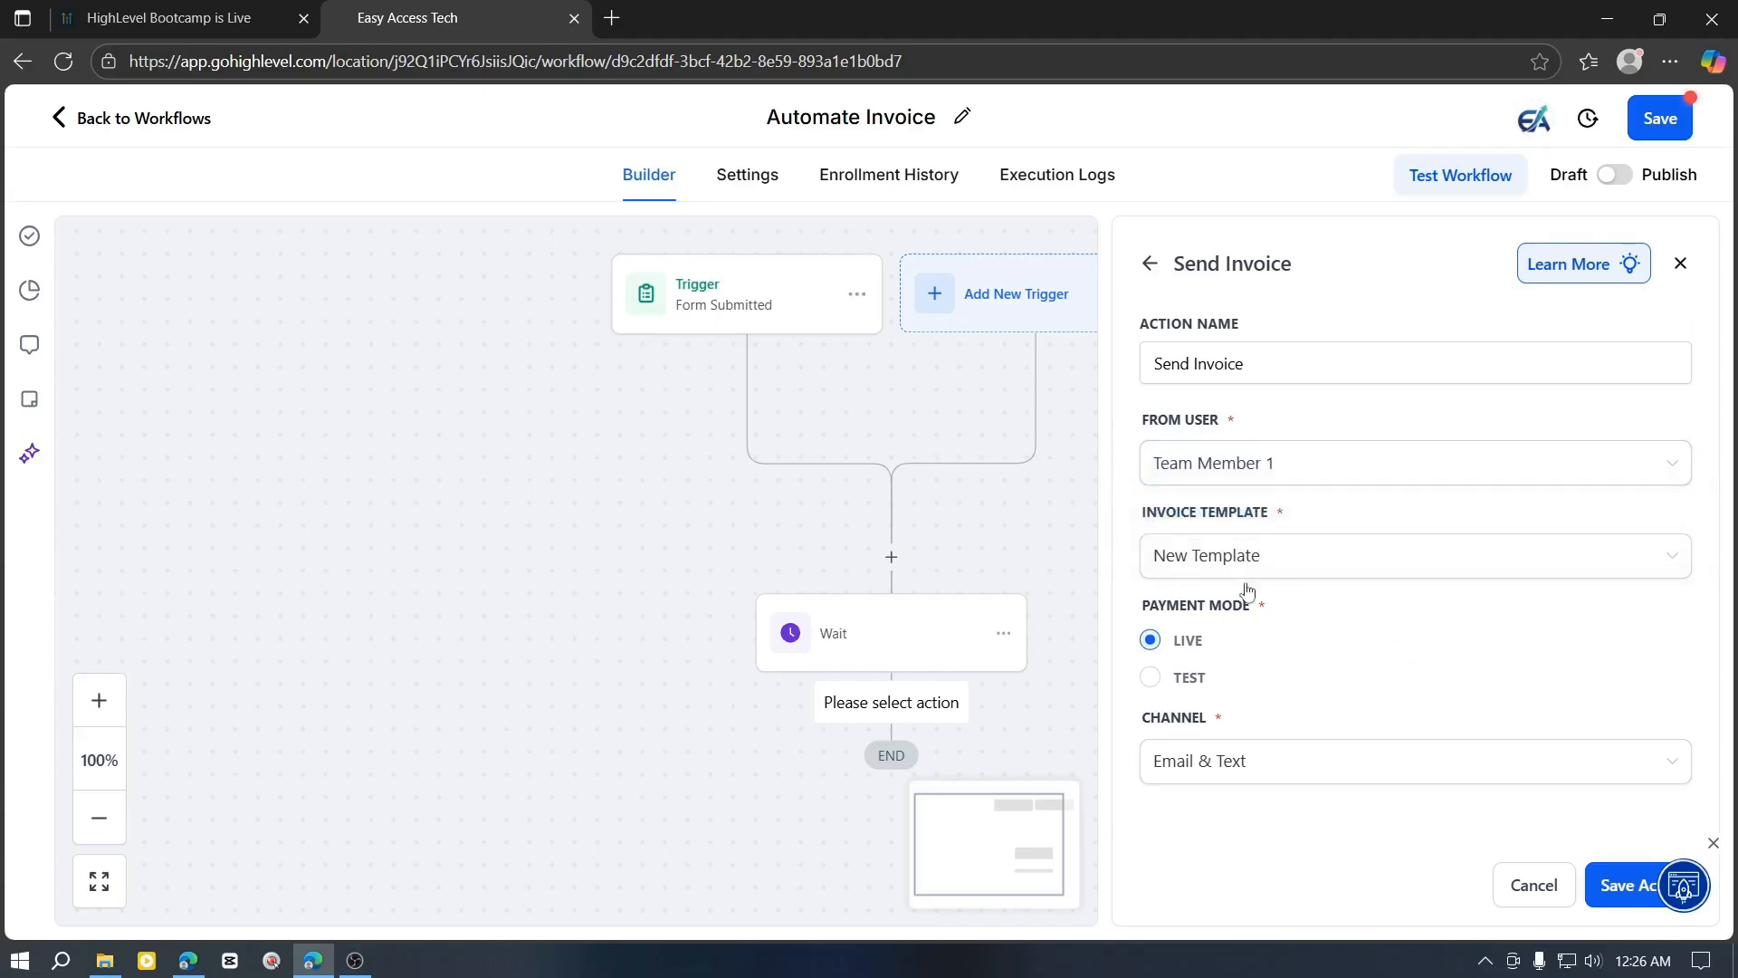
left_click(1301, 770)
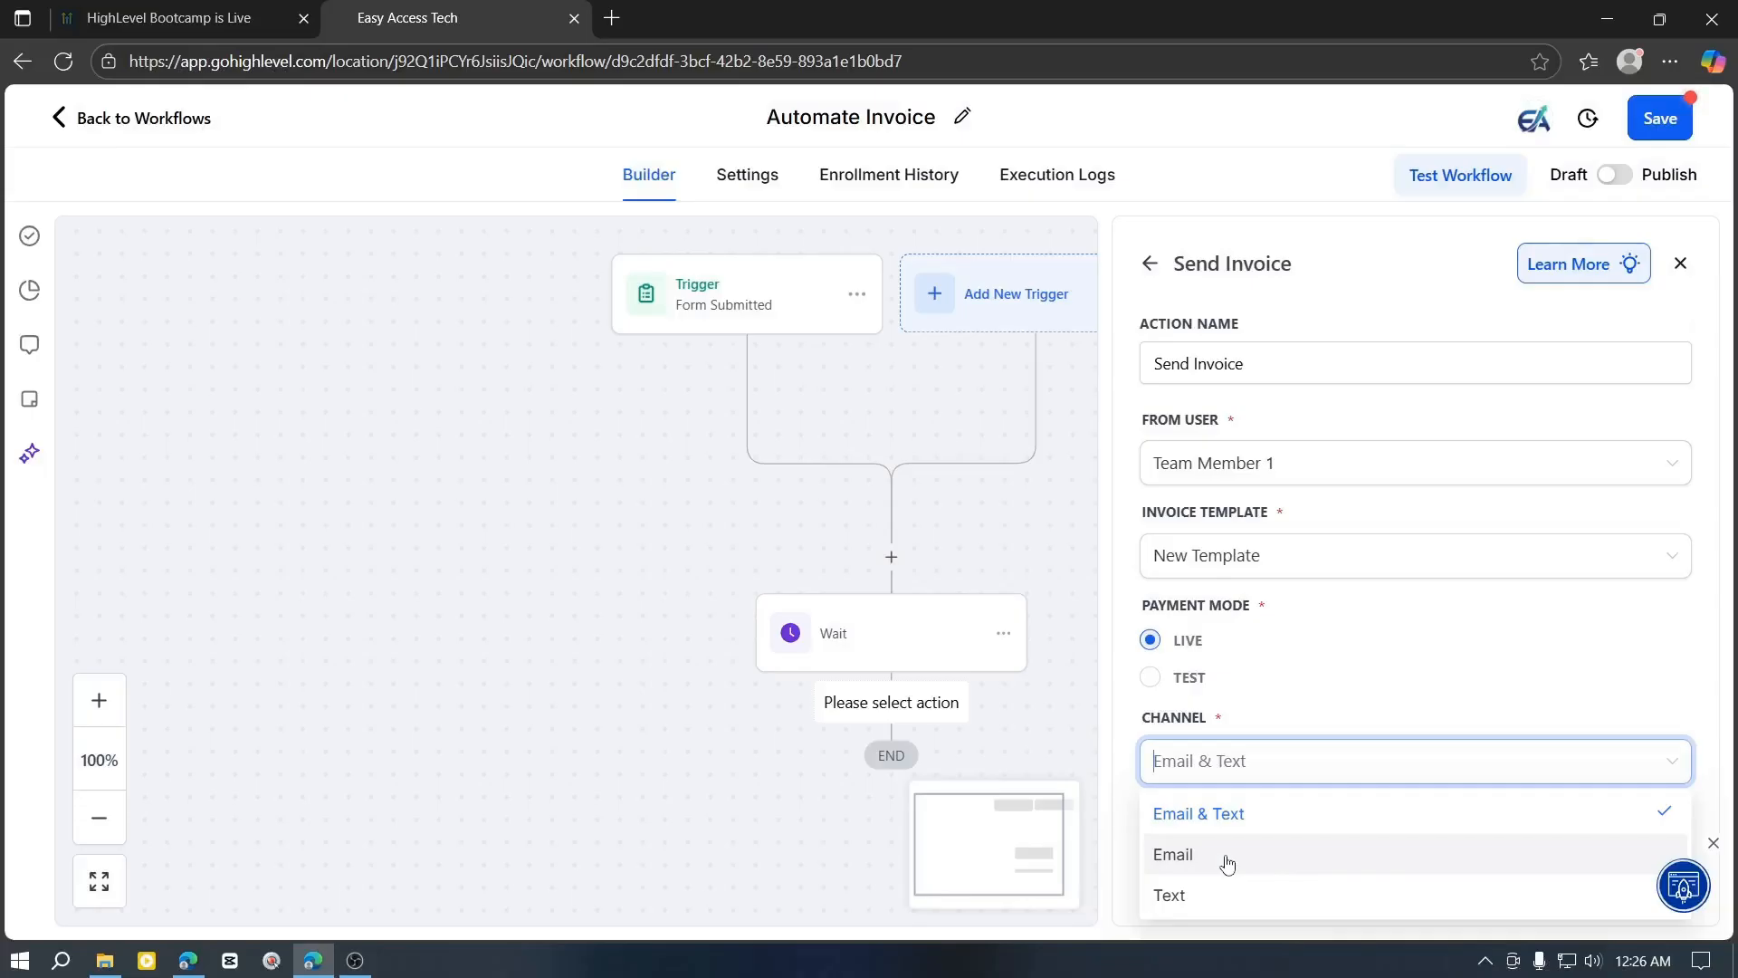
left_click(1213, 858)
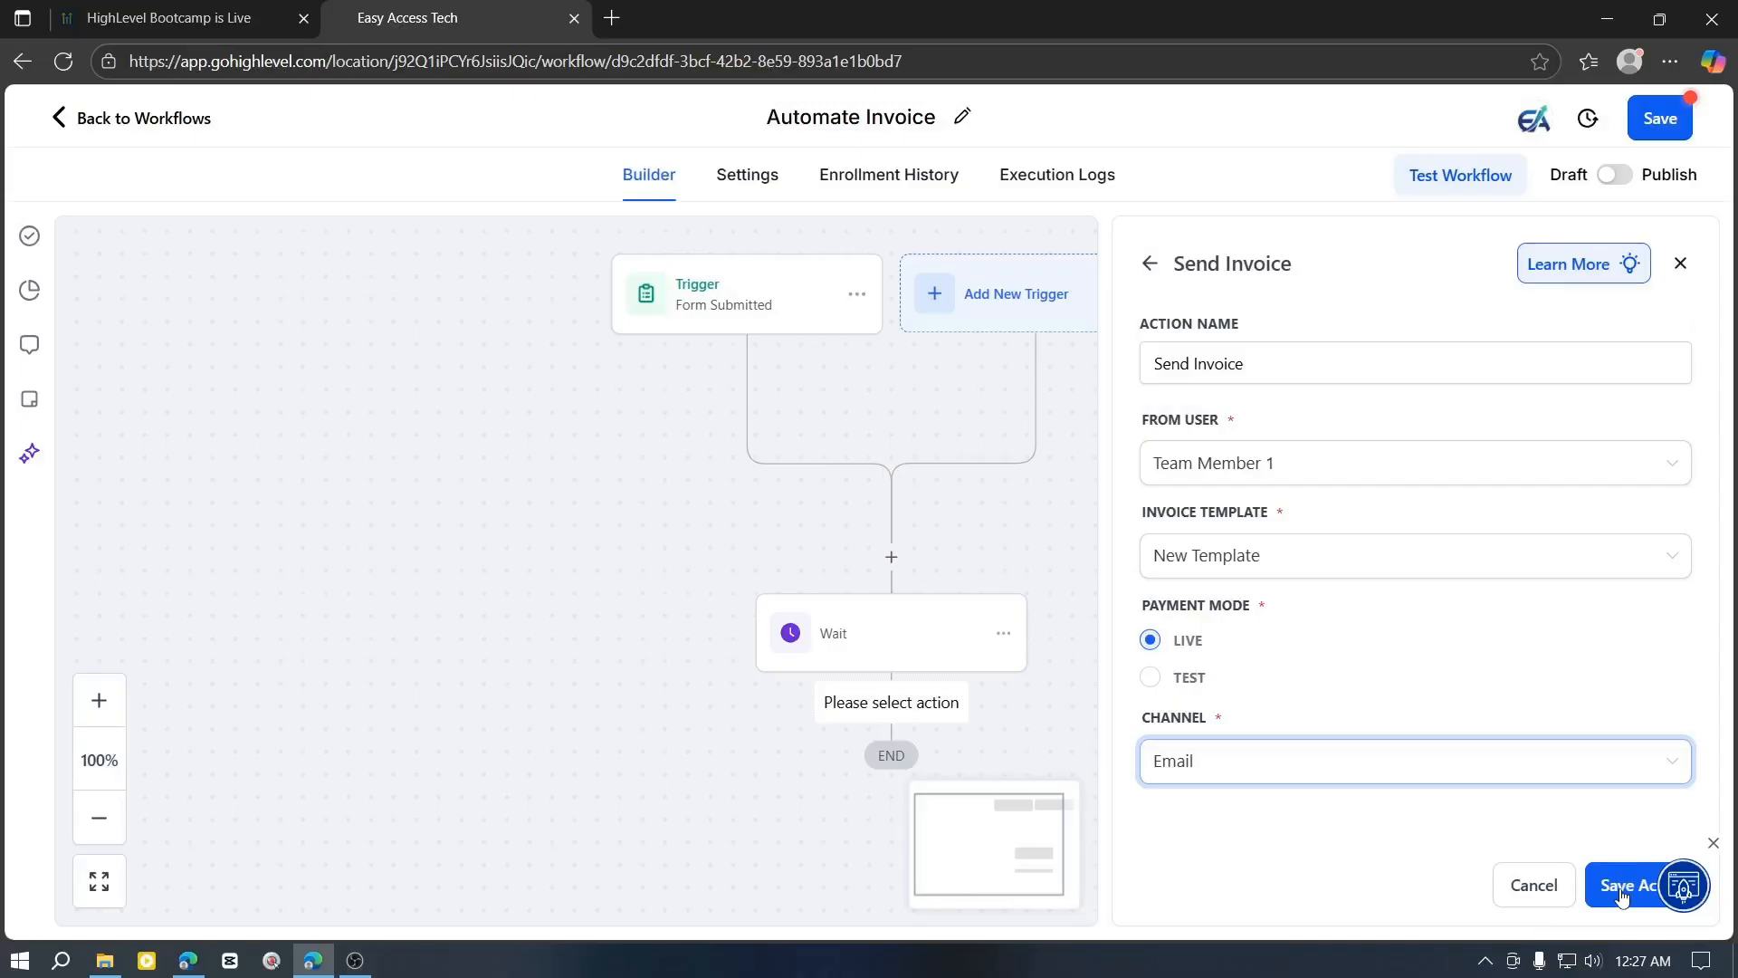
left_click(1621, 886)
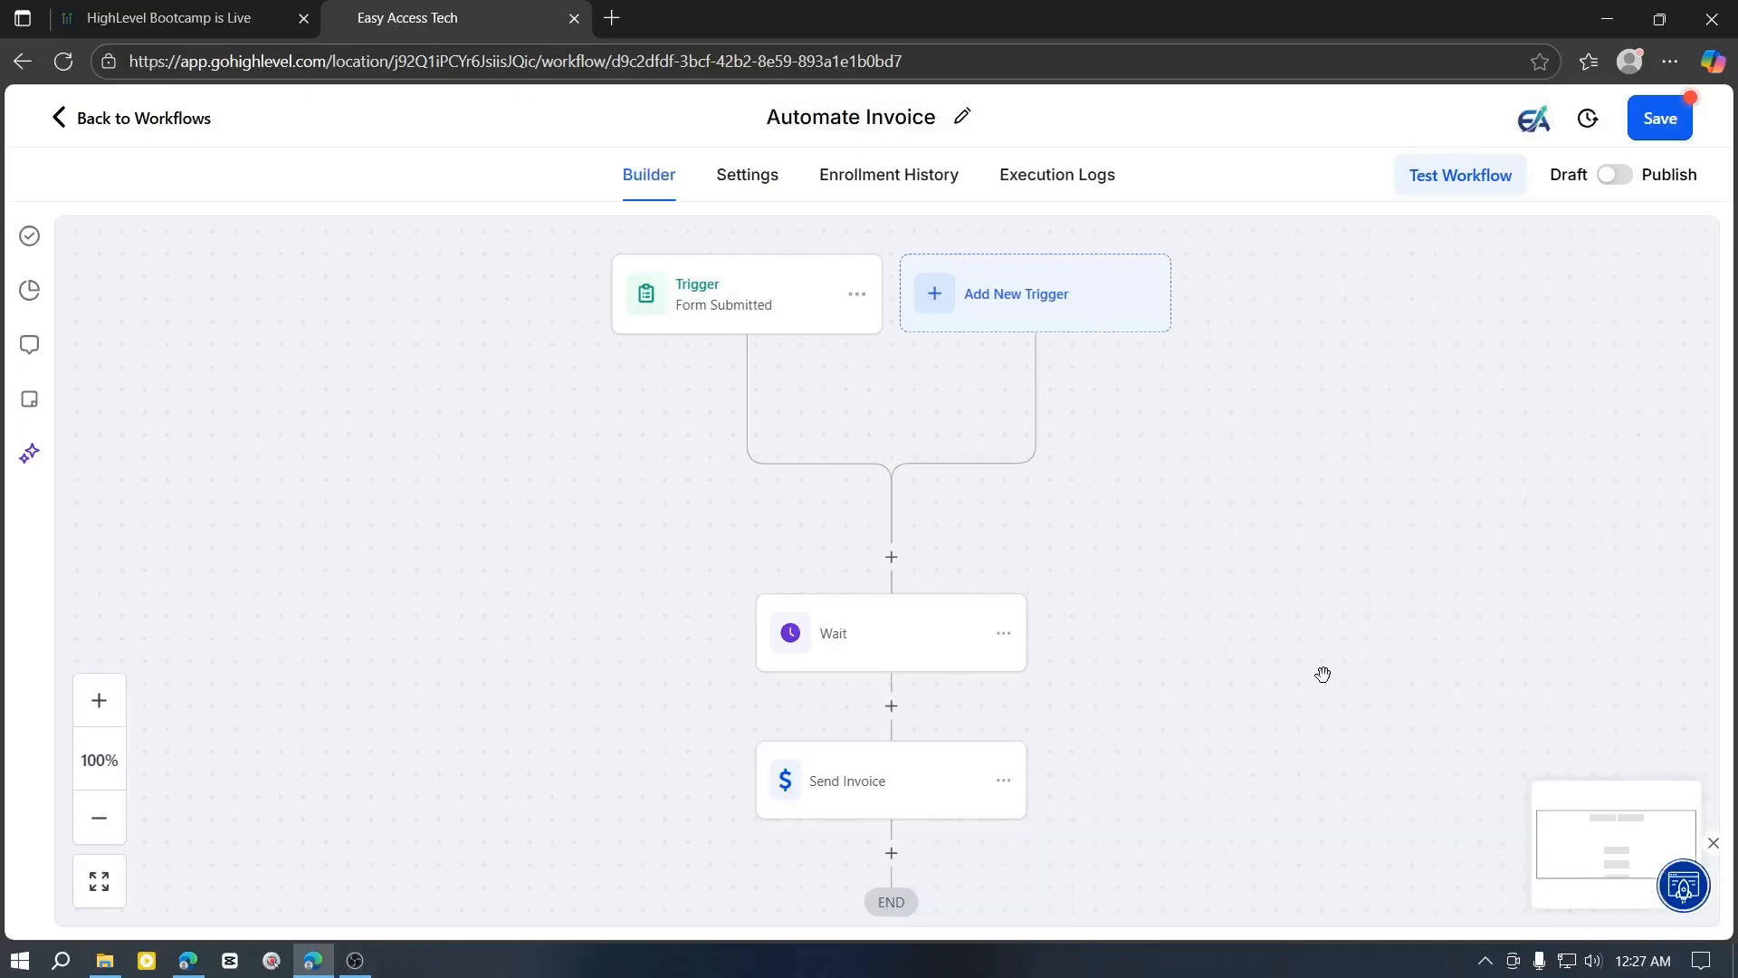
- Review the Automate Invoice workflow from trigger to end and save it
scroll(1304, 670, "down", 1)
scroll(996, 741, "up", 4)
scroll(834, 687, "down", 5)
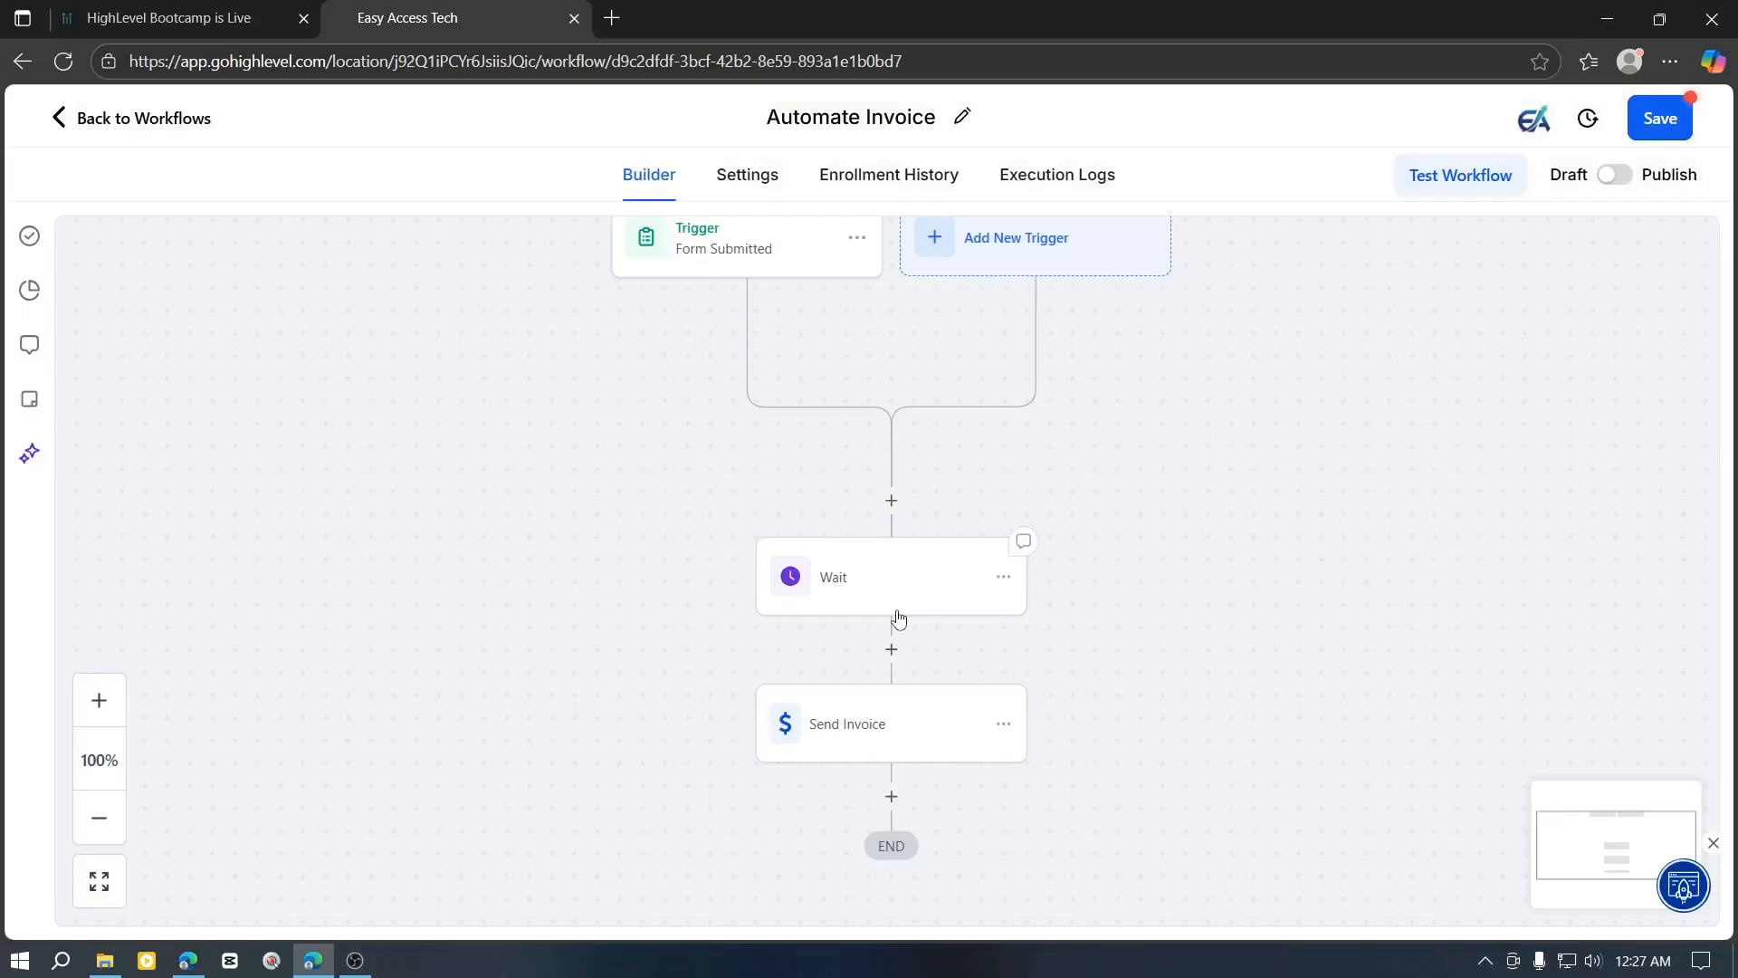
scroll(1112, 683, "up", 1)
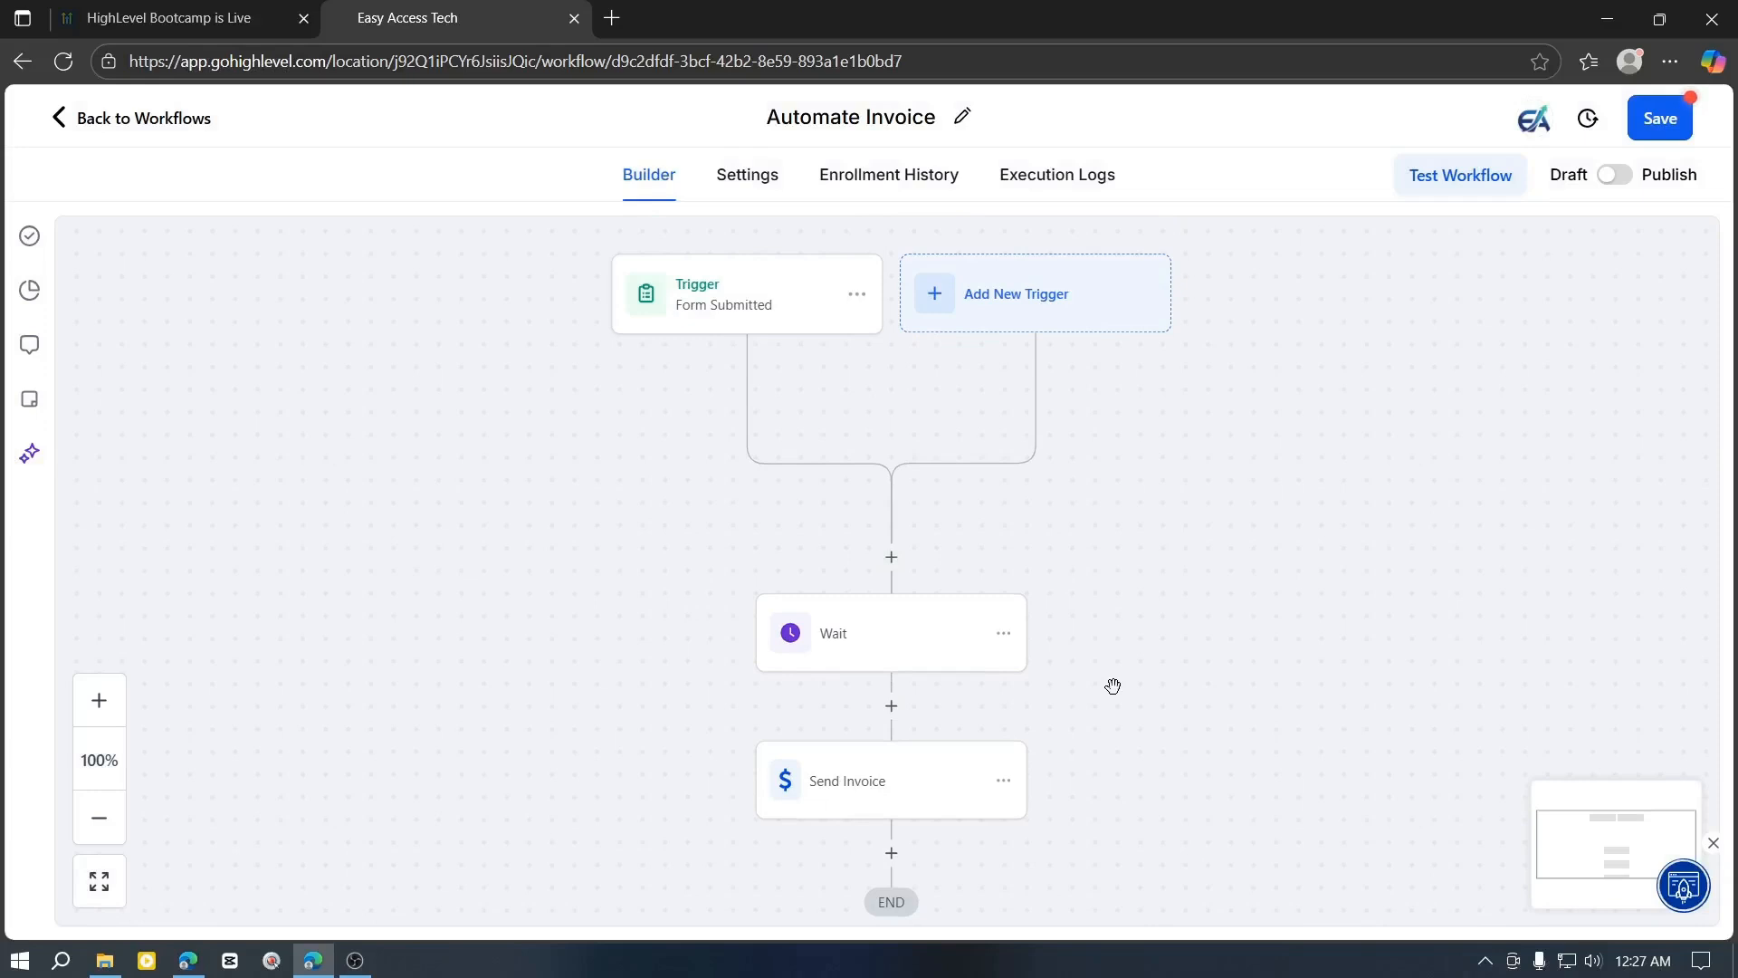
key("Tab")
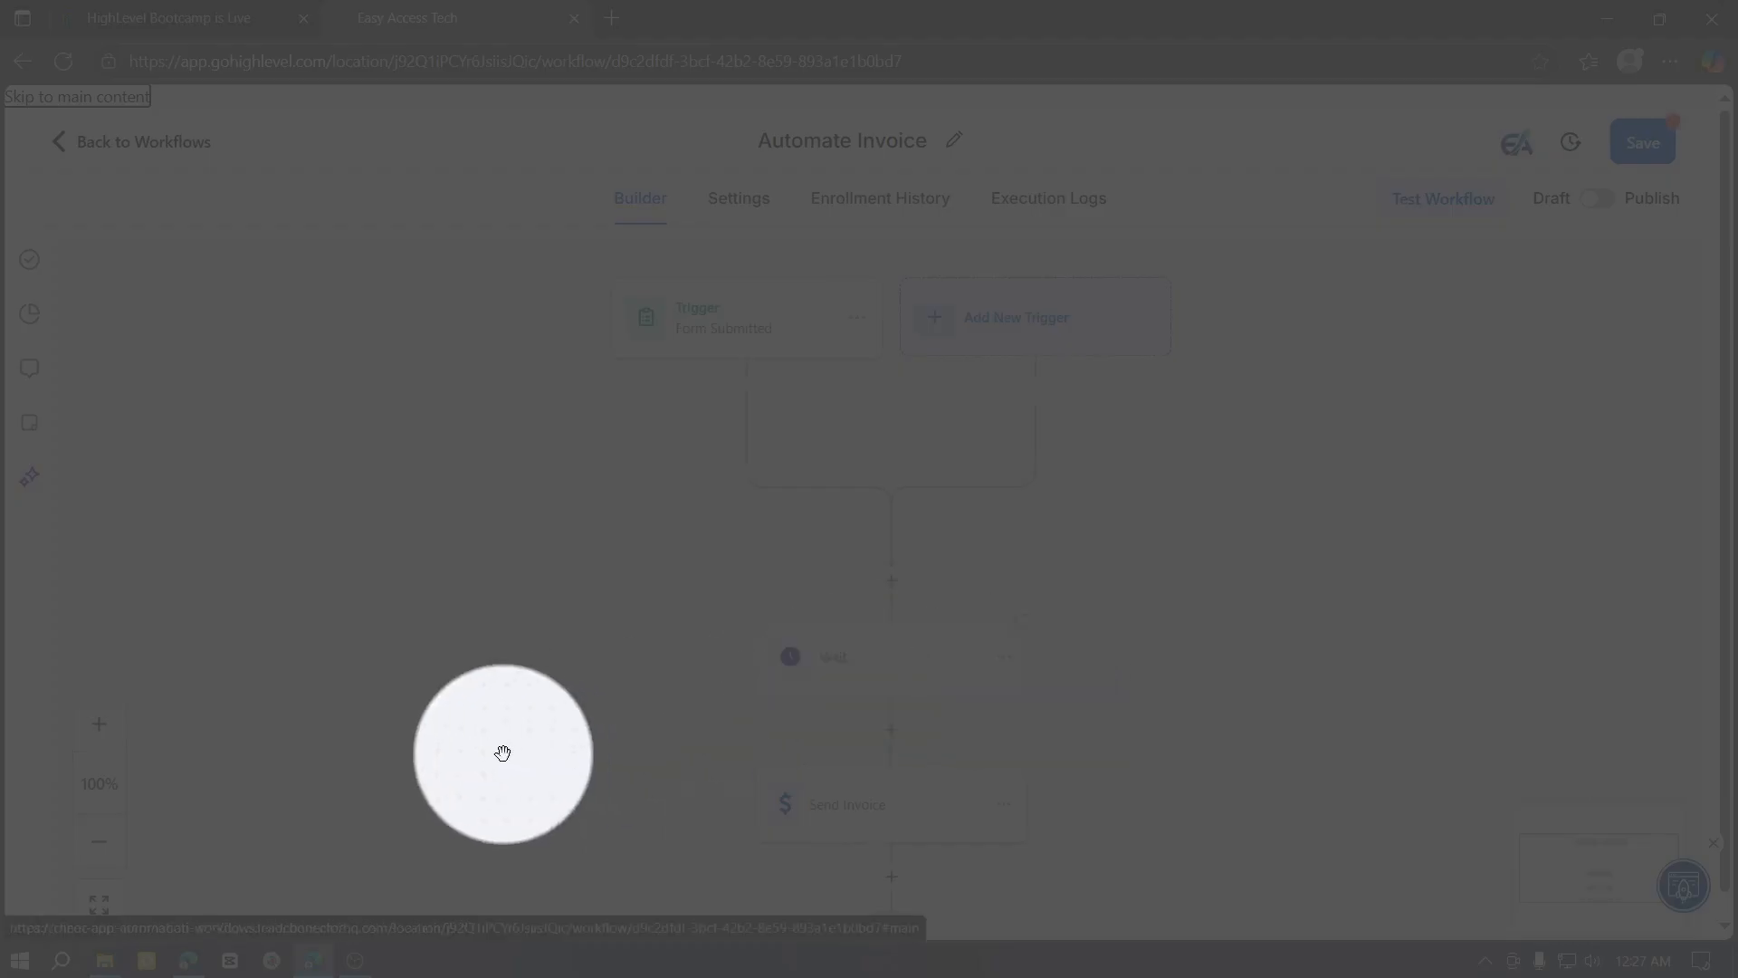
scroll(518, 753, "down", 3)
scroll(984, 735, "up", 2)
left_click(541, 469)
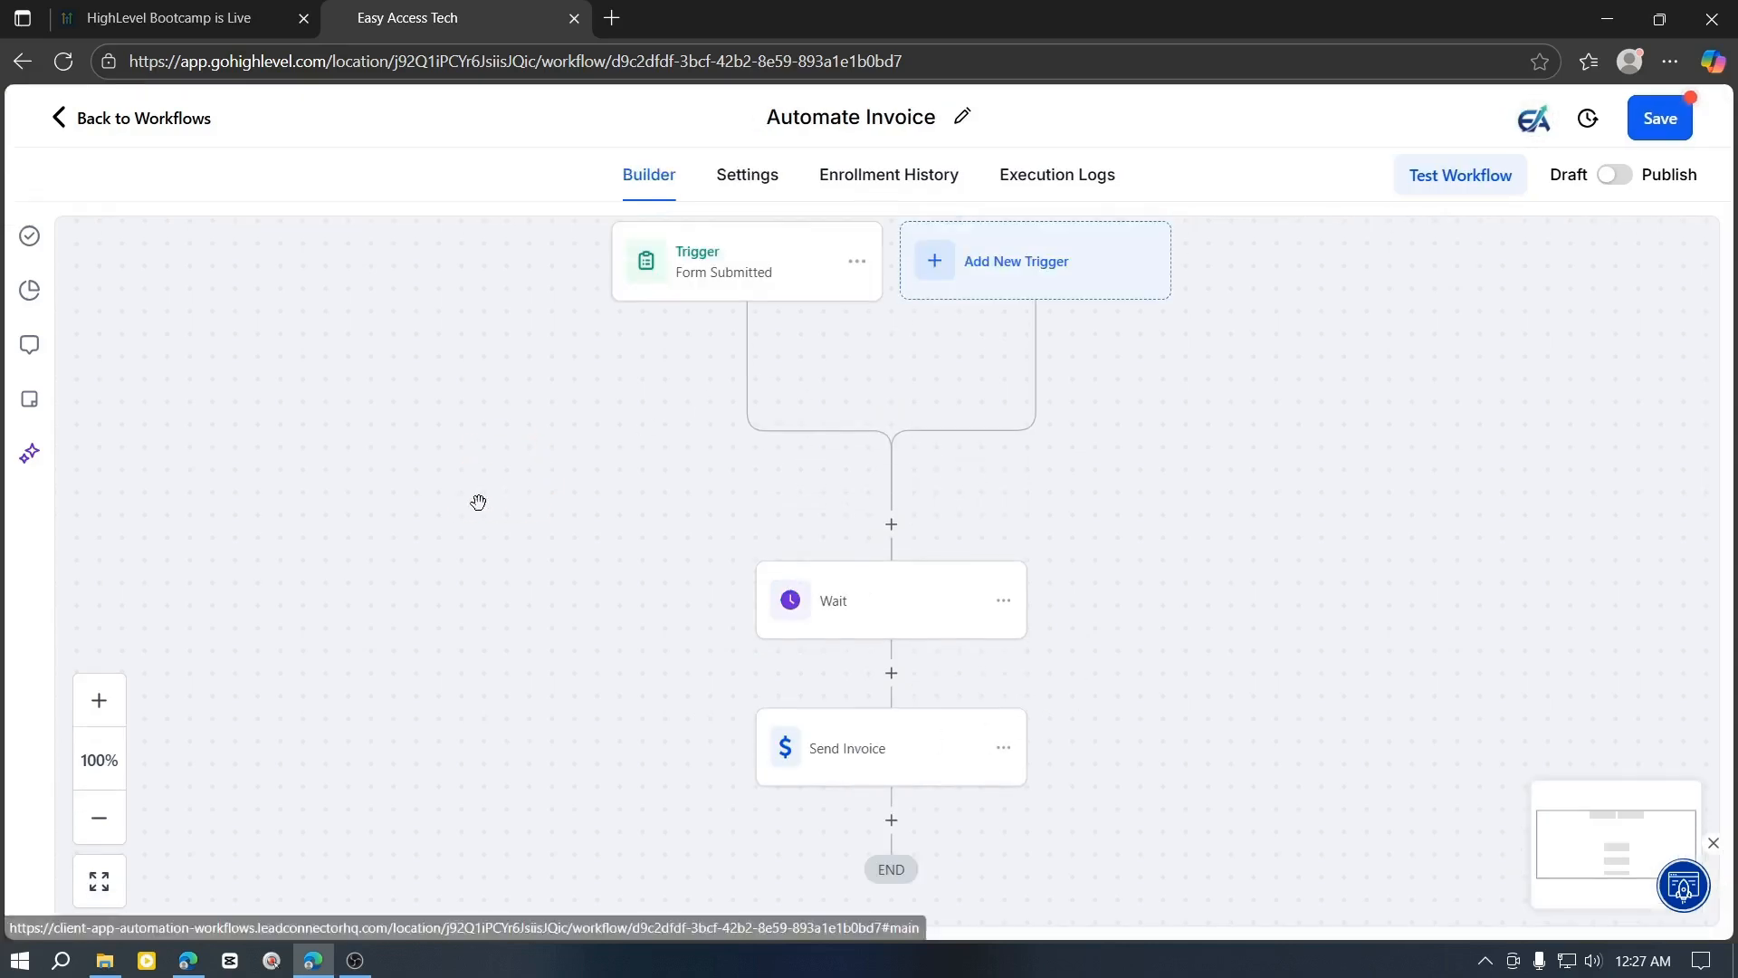
left_click(1660, 118)
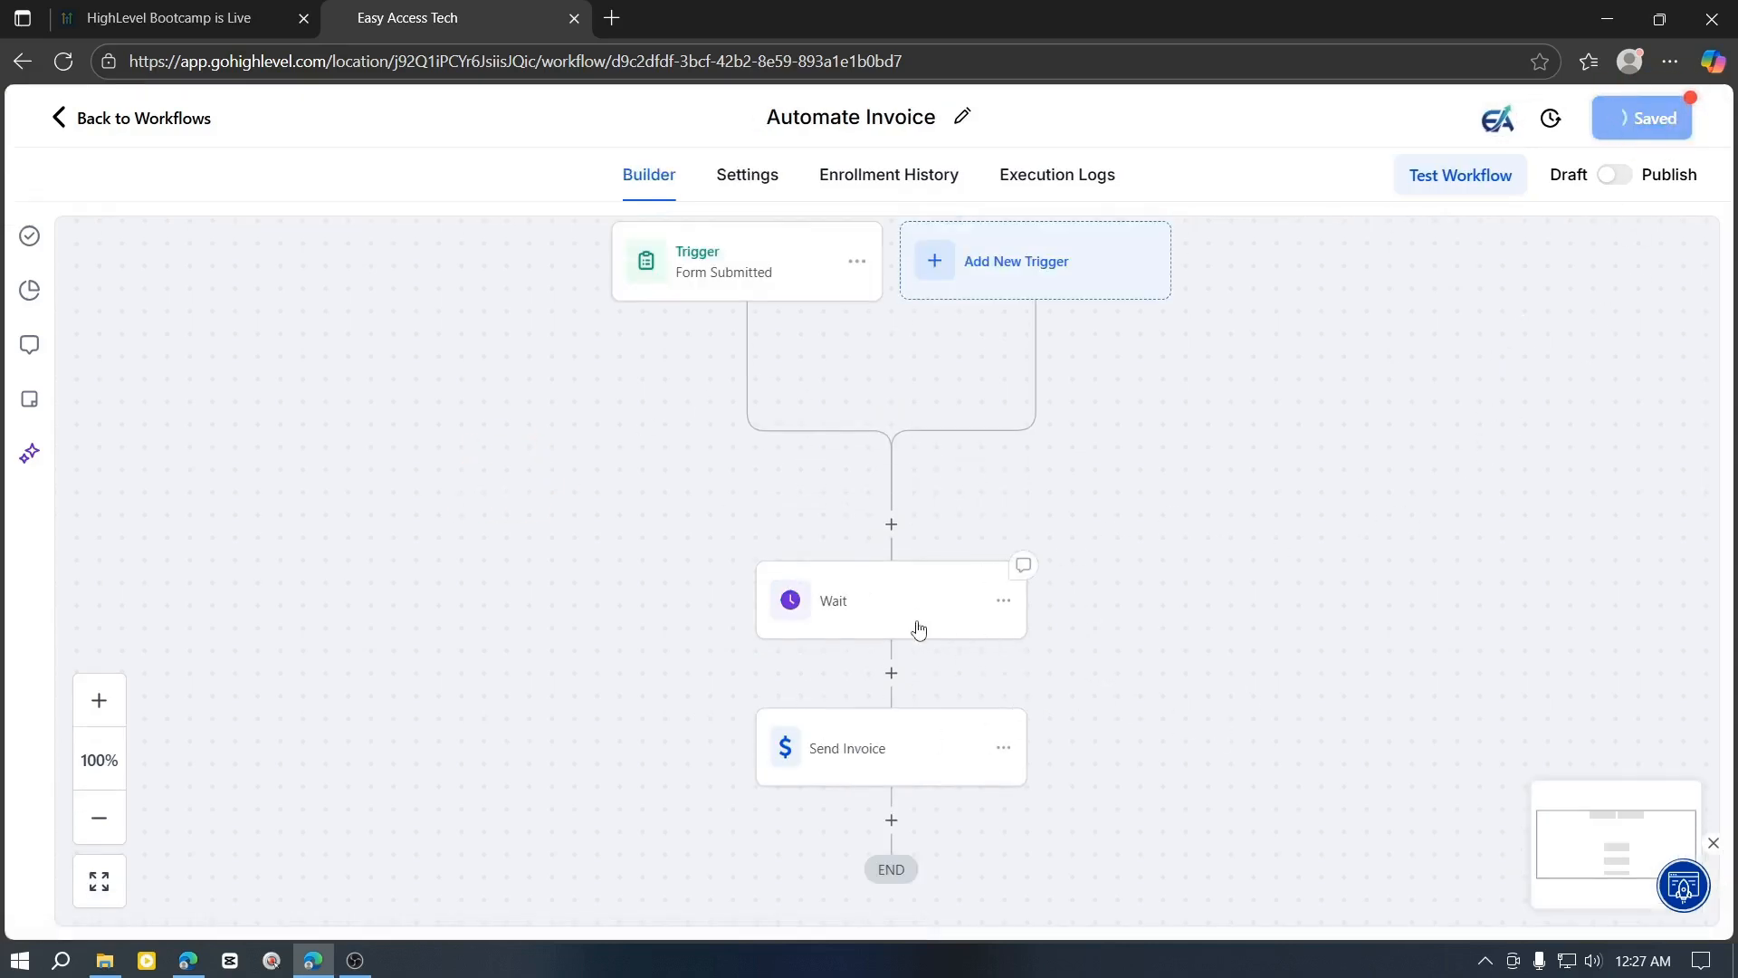